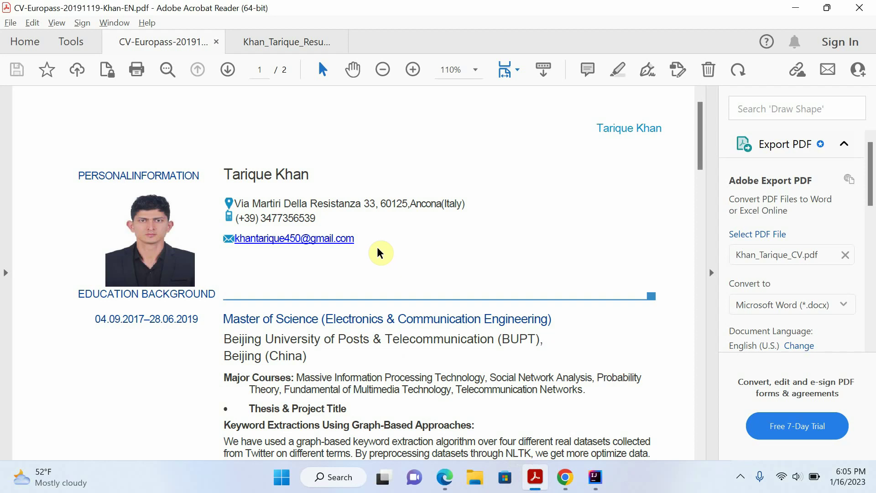
Search Google for 'europass cv' in Microsoft Edge.
scroll(379, 251, down, 1)
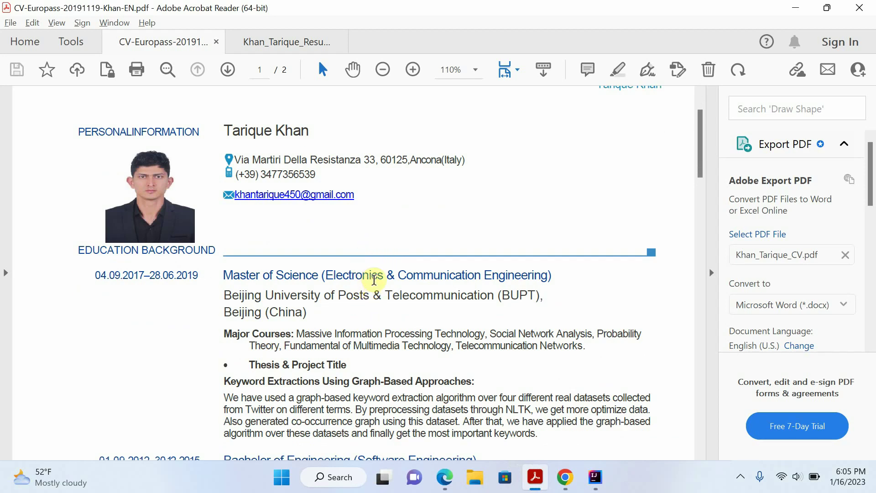
scroll(374, 273, down, 5)
scroll(377, 267, down, 3)
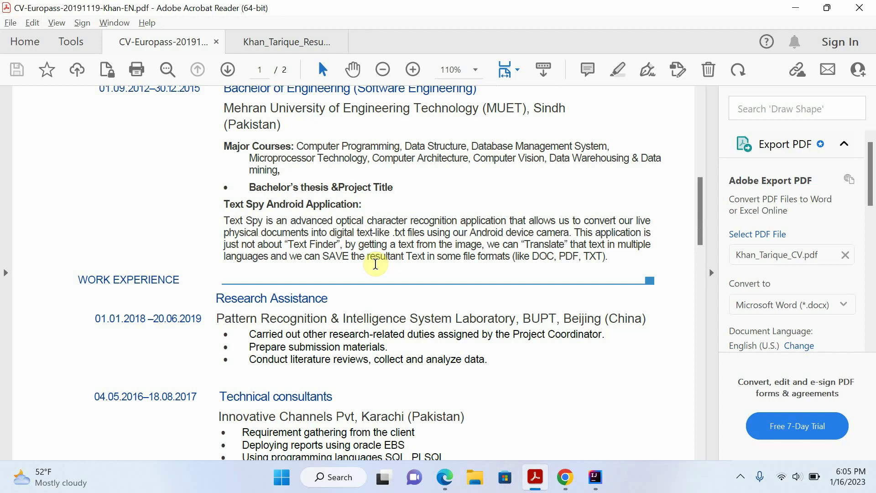
click(452, 476)
click(354, 185)
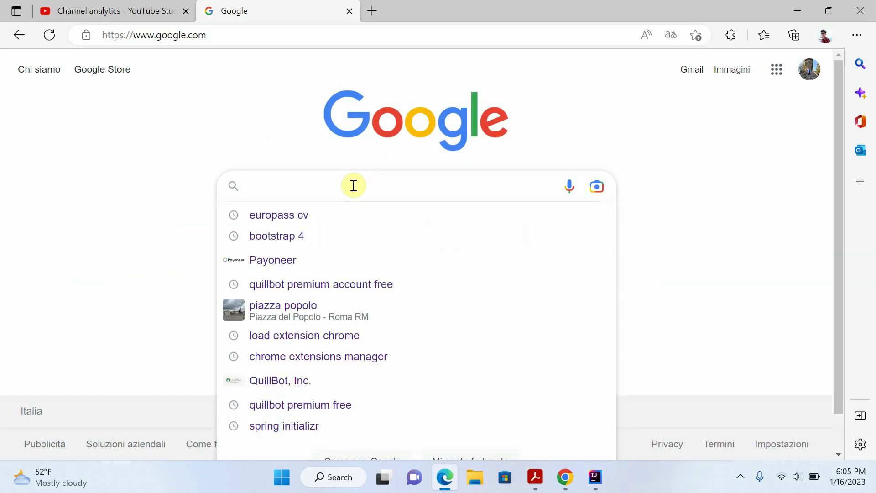
text(europass cv)
key(Return)
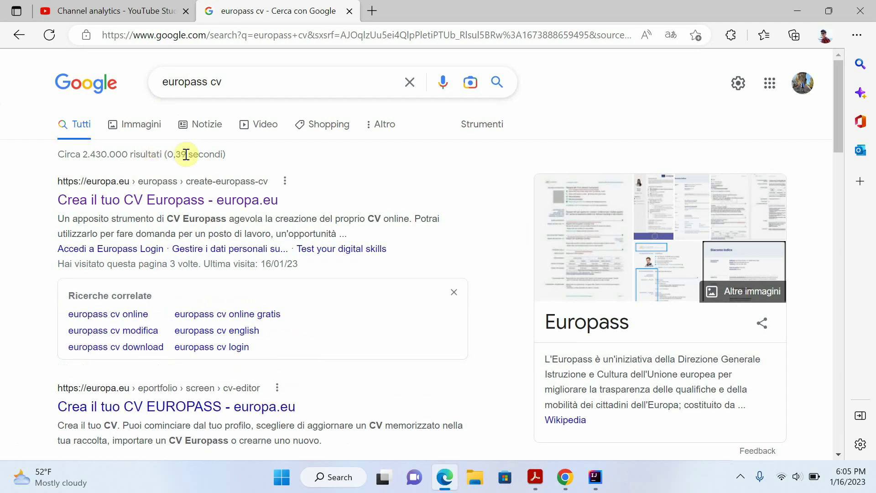
Open the first Europass result in a new tab, dismiss the survey banner, and go to the Europass home page.
middle_click(177, 201)
click(411, 11)
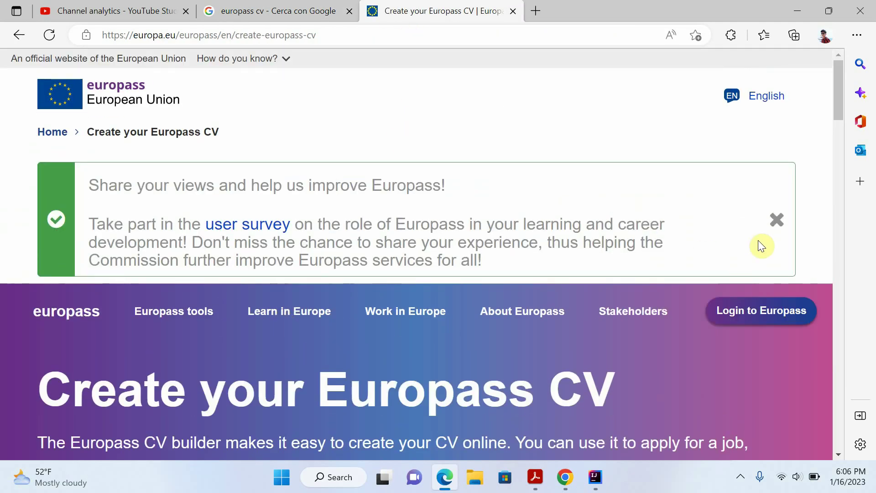
click(773, 224)
scroll(407, 280, down, 2)
scroll(404, 281, up, 2)
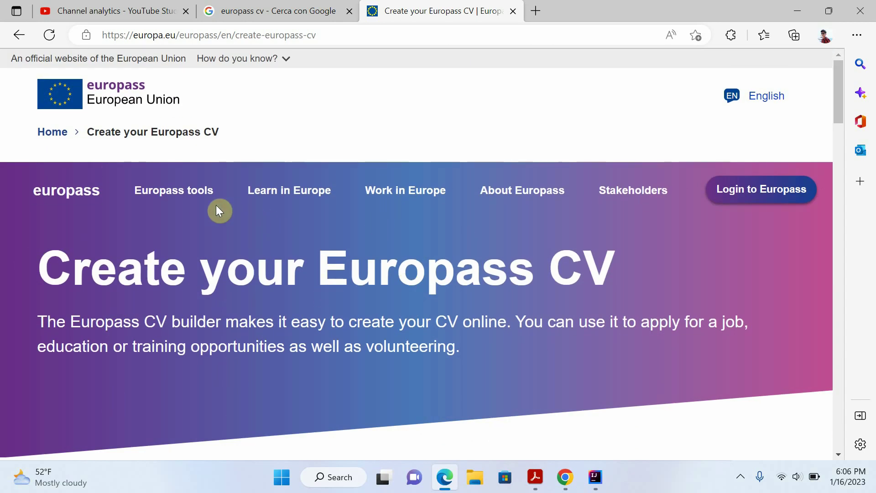
scroll(448, 324, down, 1)
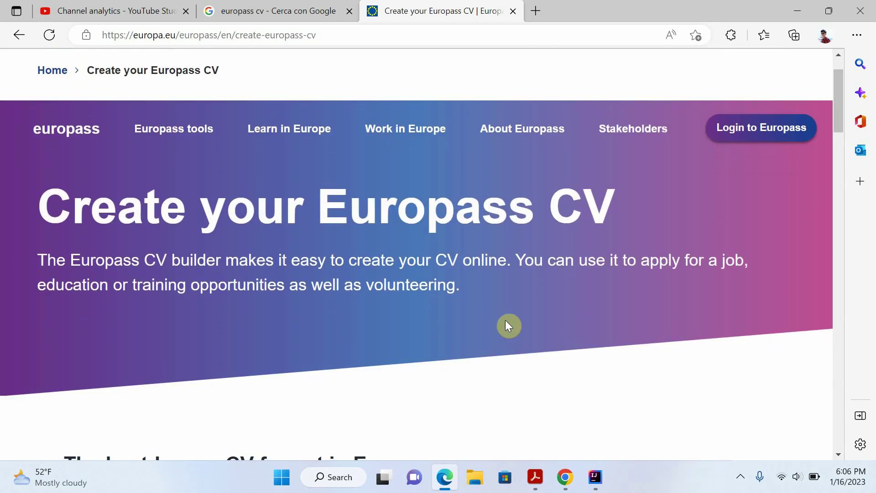
scroll(506, 325, up, 1)
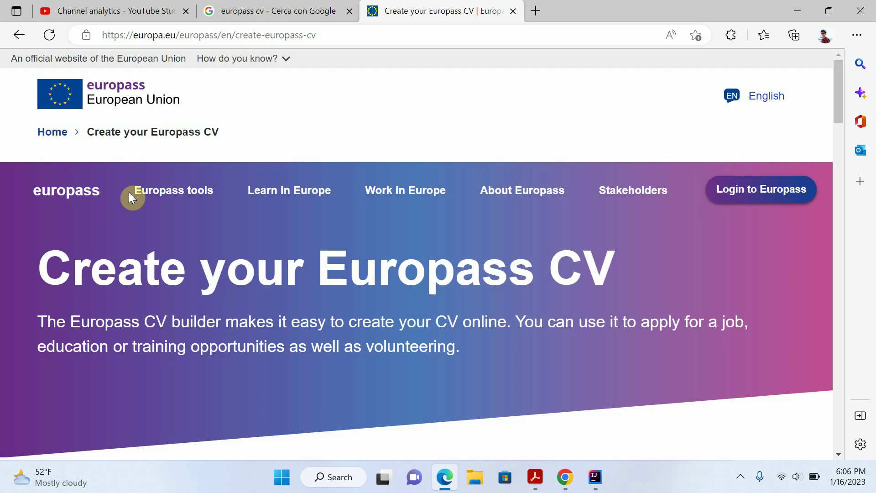
click(48, 197)
scroll(146, 242, down, 2)
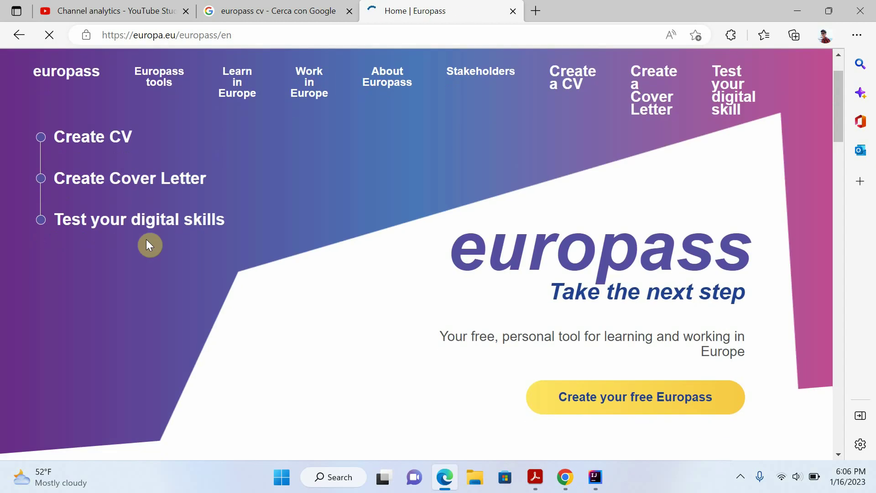
Start a new CV from Create CV with only essential cookies, and scroll to Personal information.
click(101, 142)
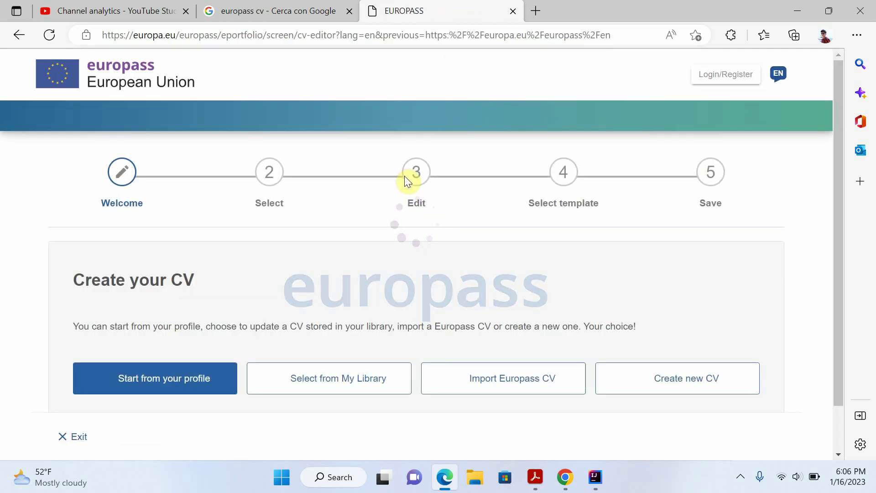
scroll(274, 219, down, 2)
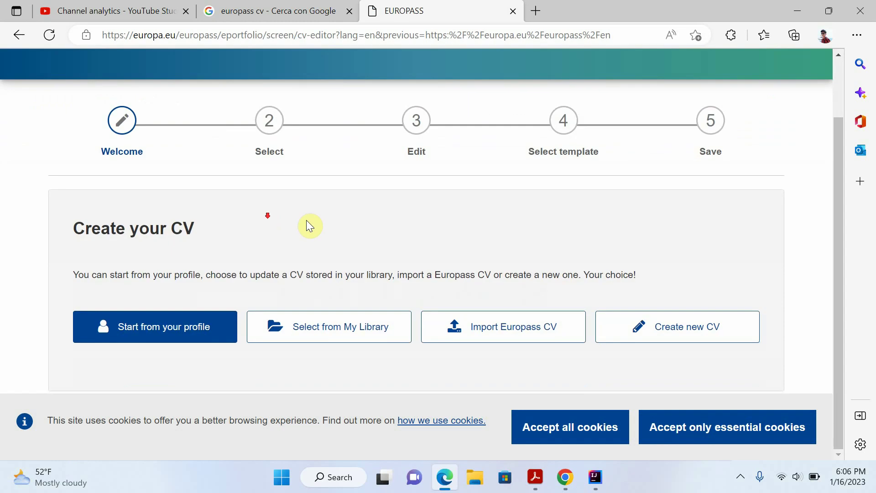
click(684, 442)
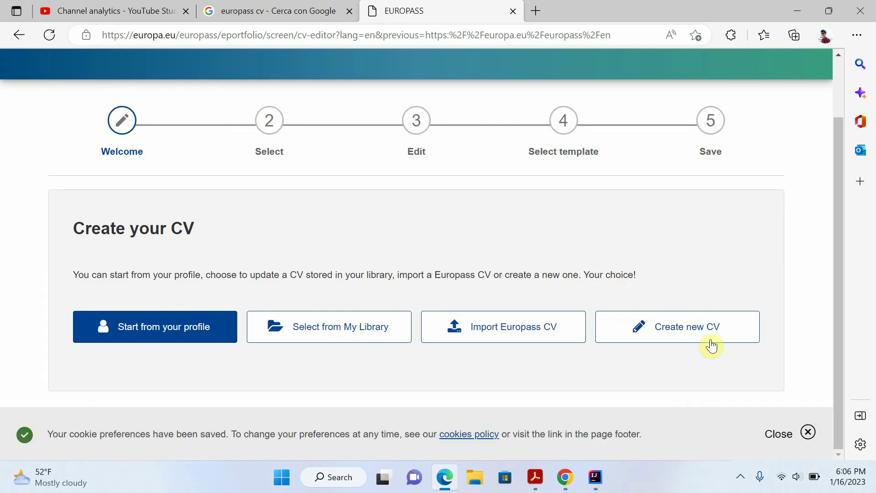
click(673, 335)
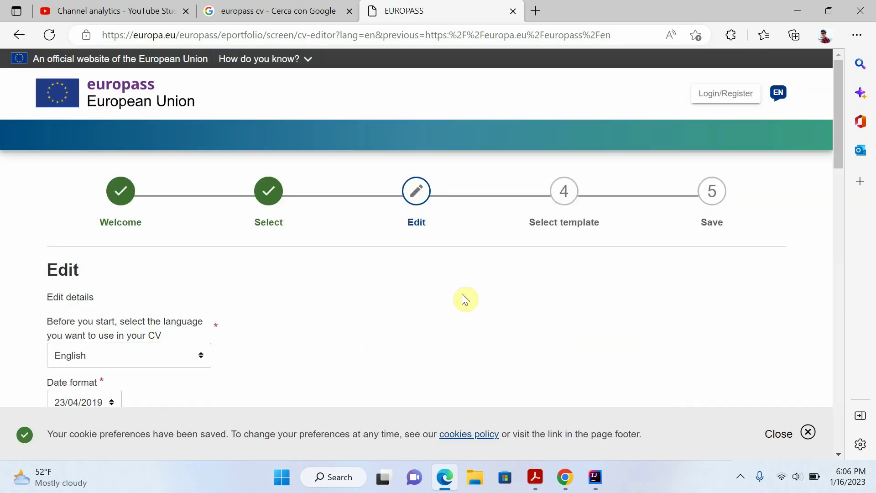
scroll(72, 216, down, 3)
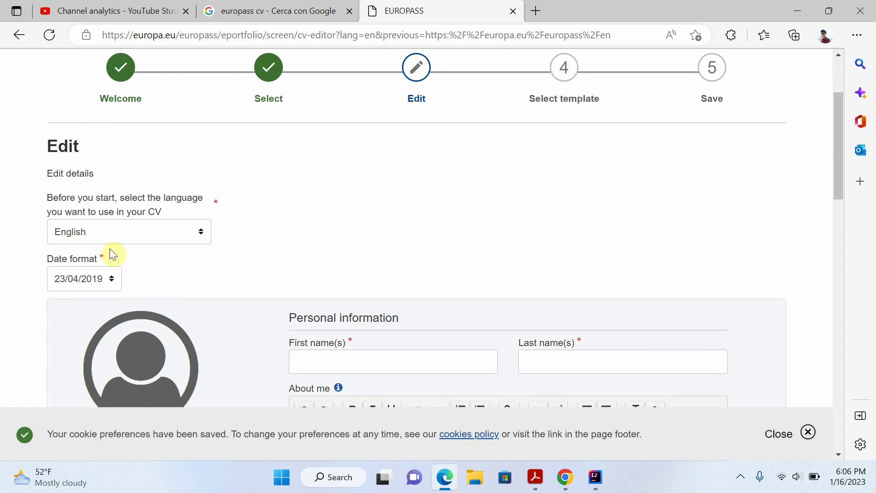
scroll(87, 231, down, 1)
scroll(133, 254, down, 1)
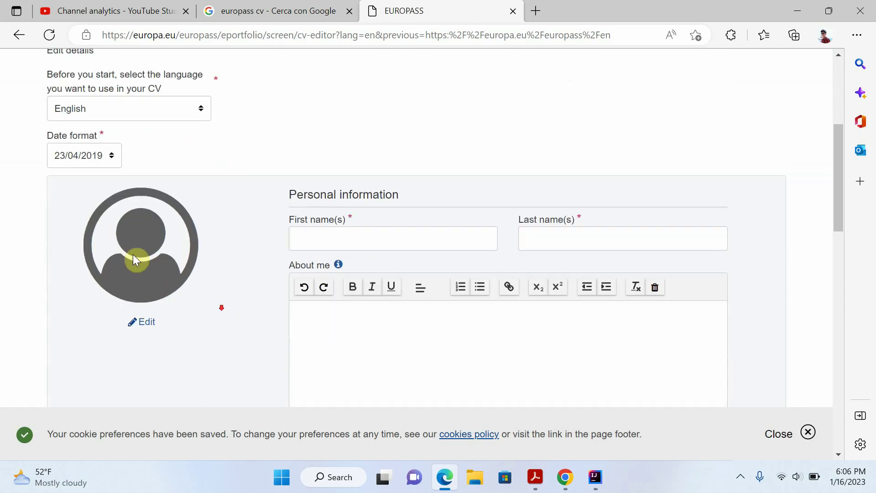
scroll(141, 250, down, 4)
scroll(137, 237, up, 4)
Upload a Desktop photo as the profile picture, crop the circle over the face, and save it.
click(141, 321)
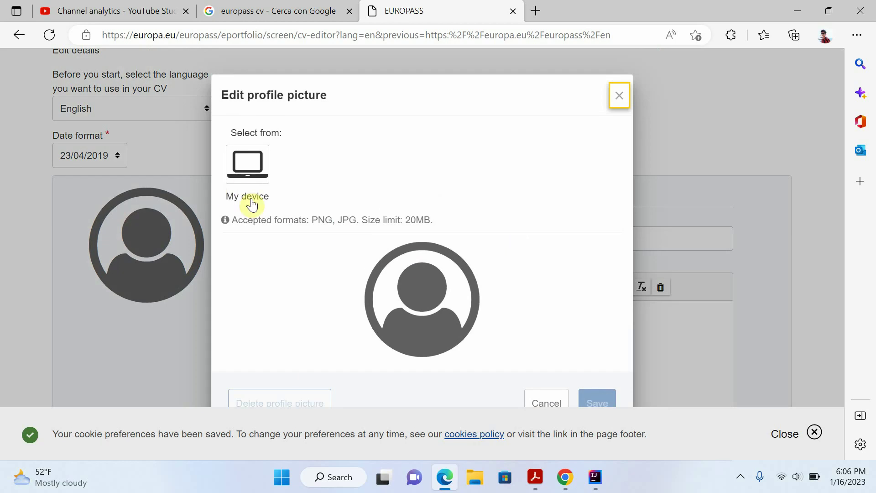
click(250, 197)
scroll(289, 193, down, 5)
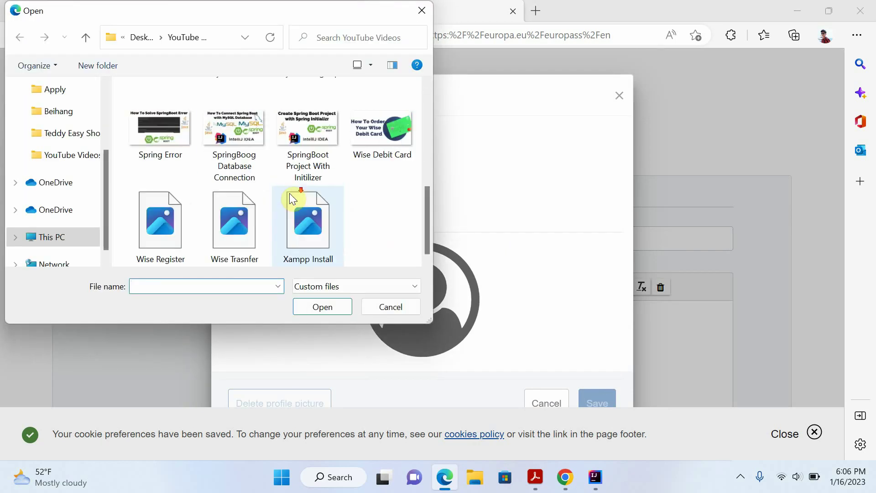
scroll(273, 196, up, 5)
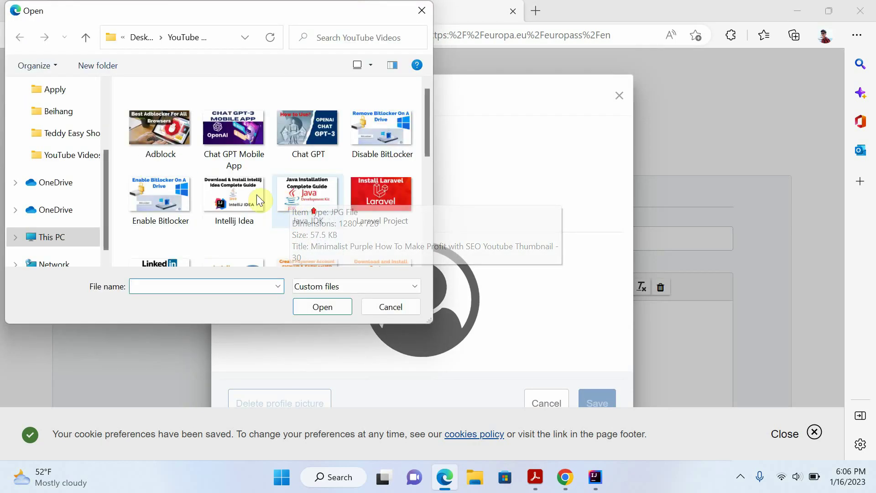
scroll(56, 119, up, 4)
click(61, 116)
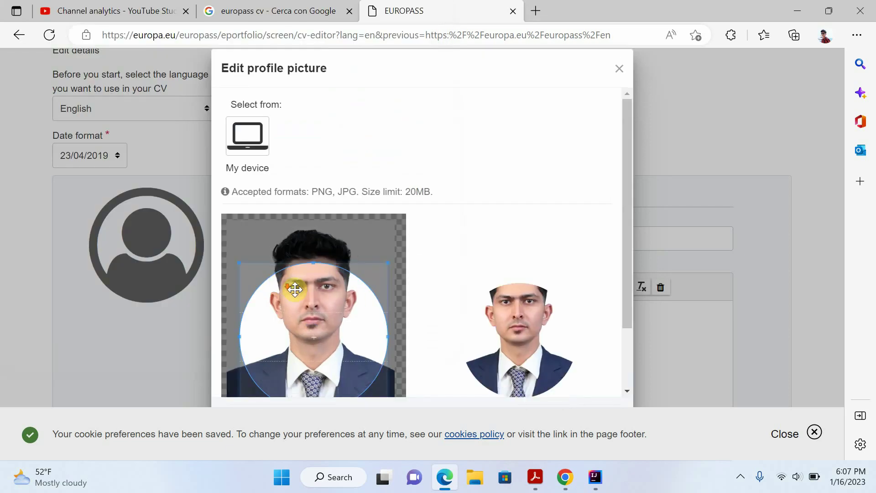
drag(294, 288, 293, 259)
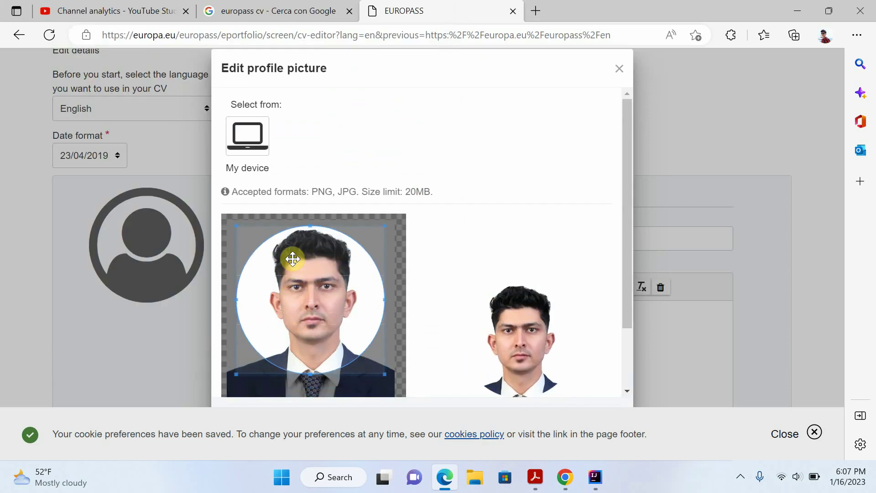
scroll(593, 346, down, 3)
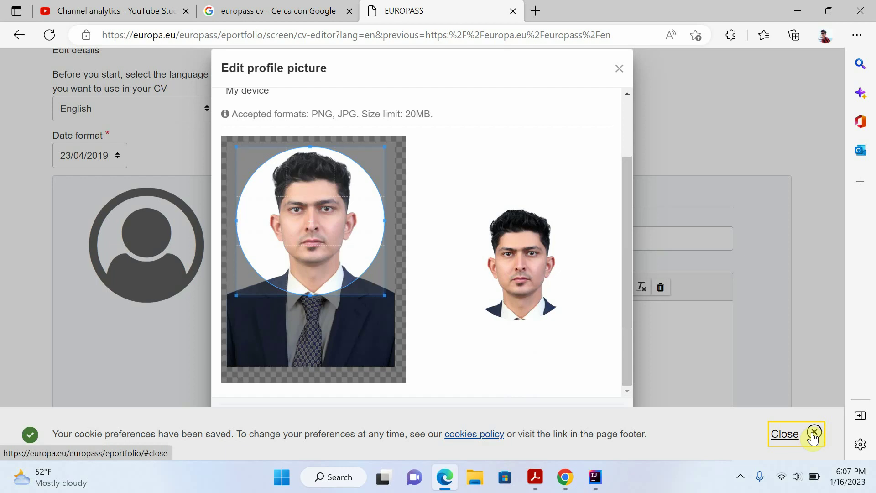
click(782, 434)
click(601, 436)
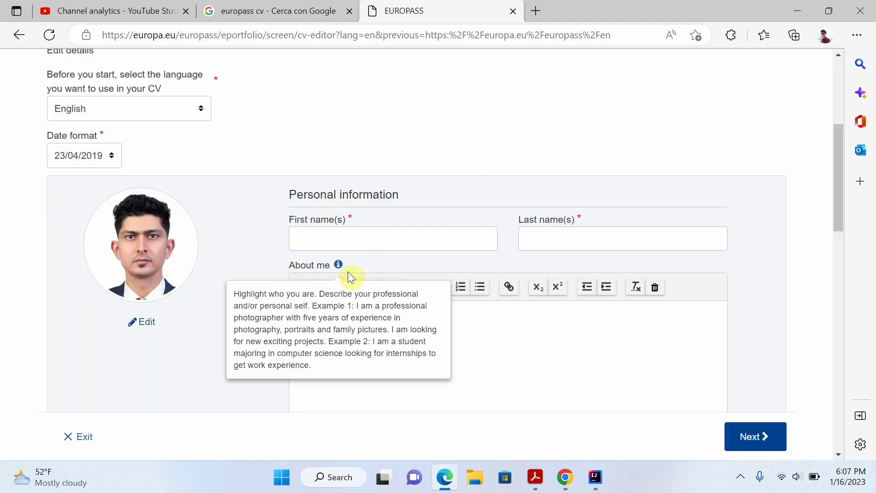
Fill the first and last name fields from saved details.
click(357, 230)
click(348, 287)
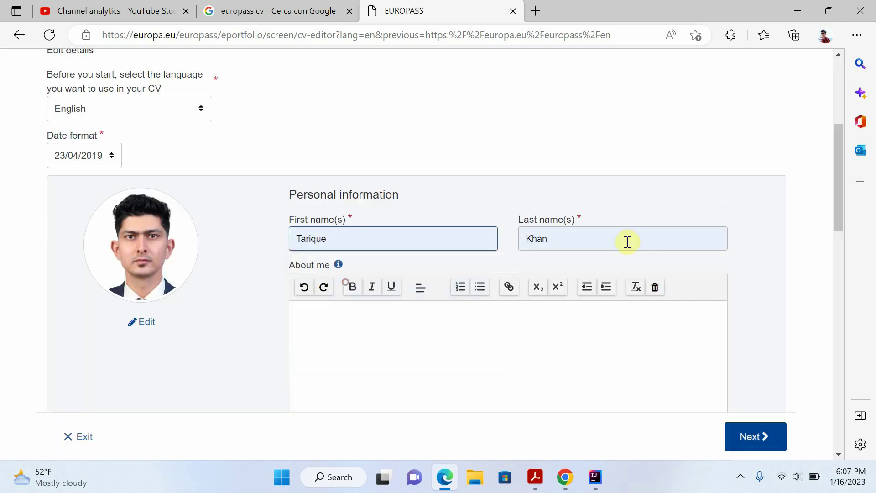
scroll(273, 242, down, 3)
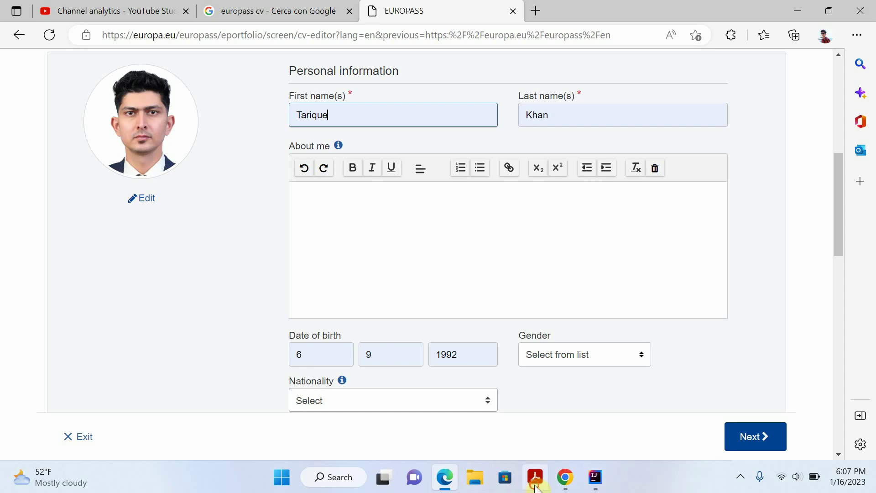
Paste the profile summary from the resume PDF into About me, rejoining the broken line.
mouse_move(534, 480)
click(621, 411)
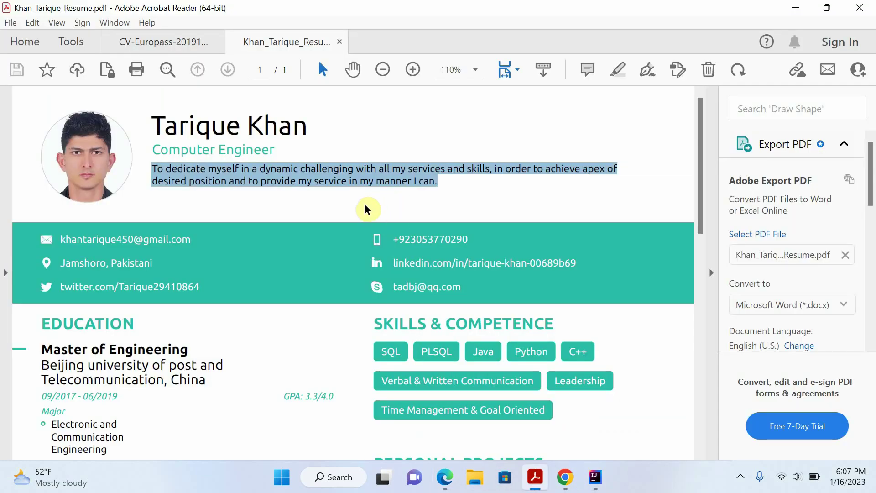
key(ctrl+c)
key(alt+Tab)
click(346, 211)
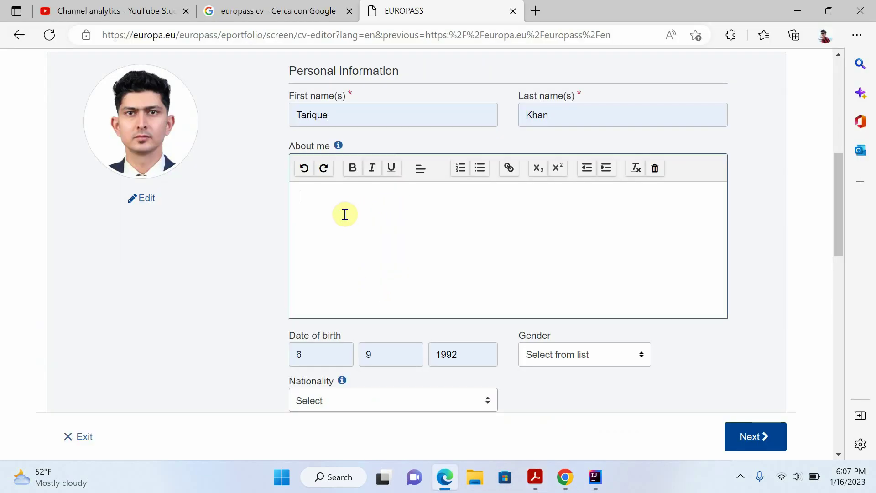
key(ctrl+v)
click(292, 219)
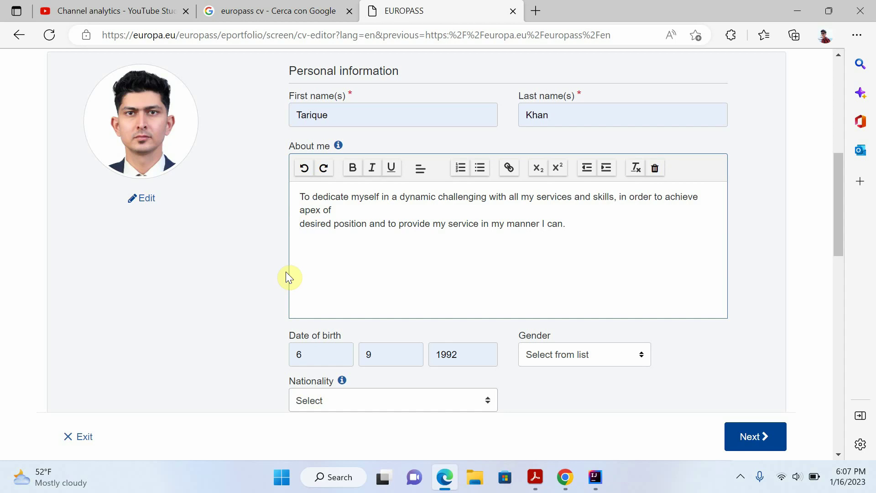
key(BackSpace)
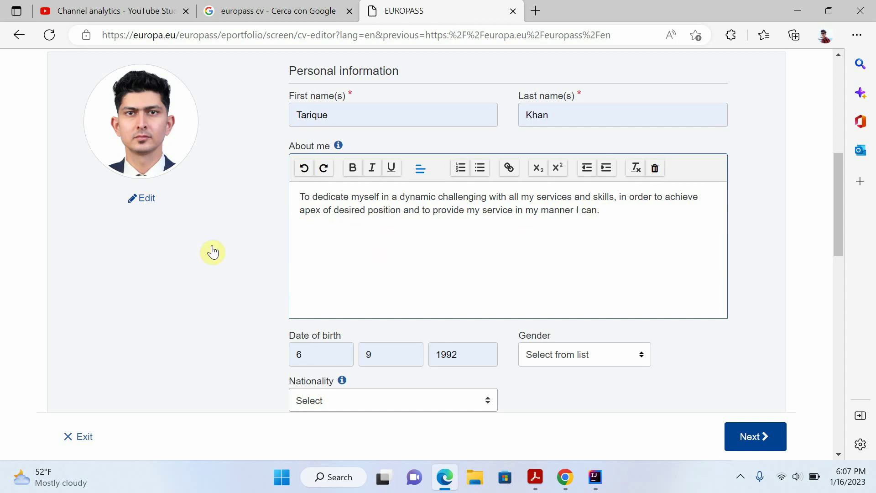
click(392, 235)
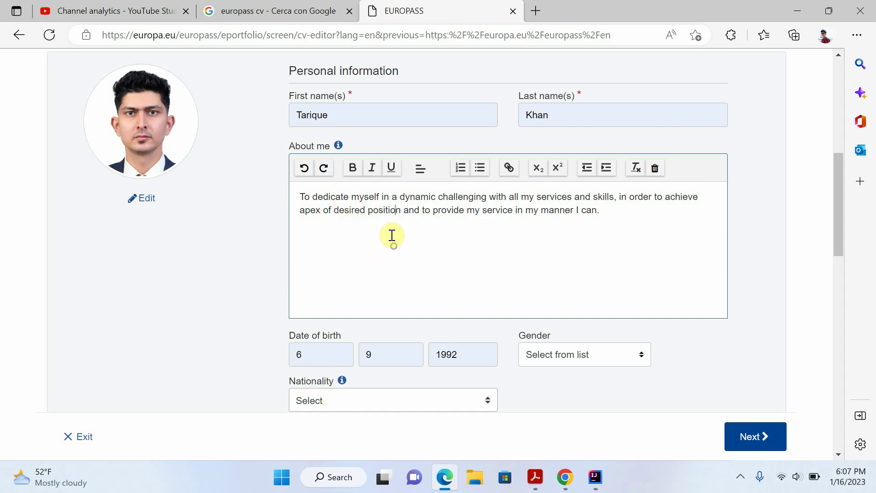
scroll(401, 231, down, 2)
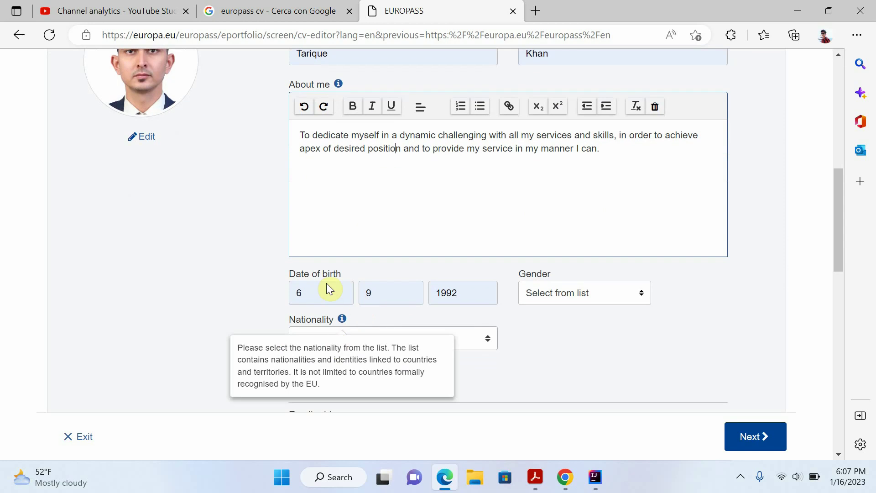
Set birth year 1993, gender Male, and nationality Pakistani.
click(472, 299)
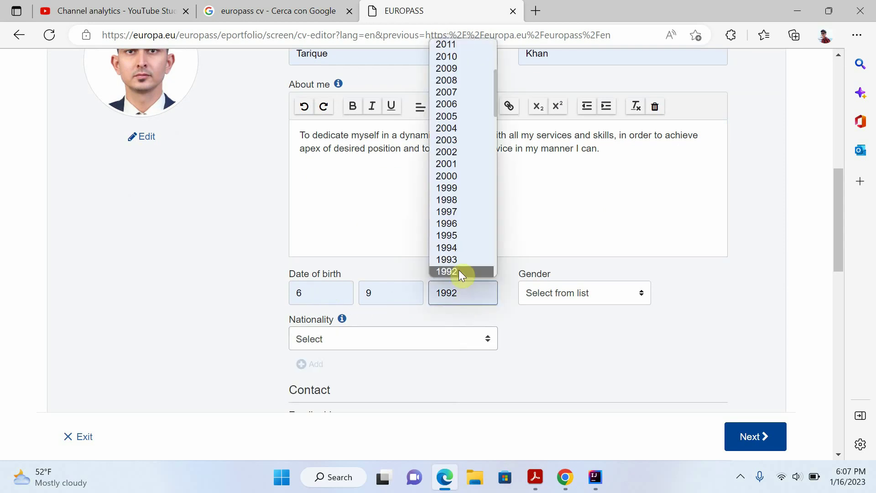
click(457, 258)
click(595, 297)
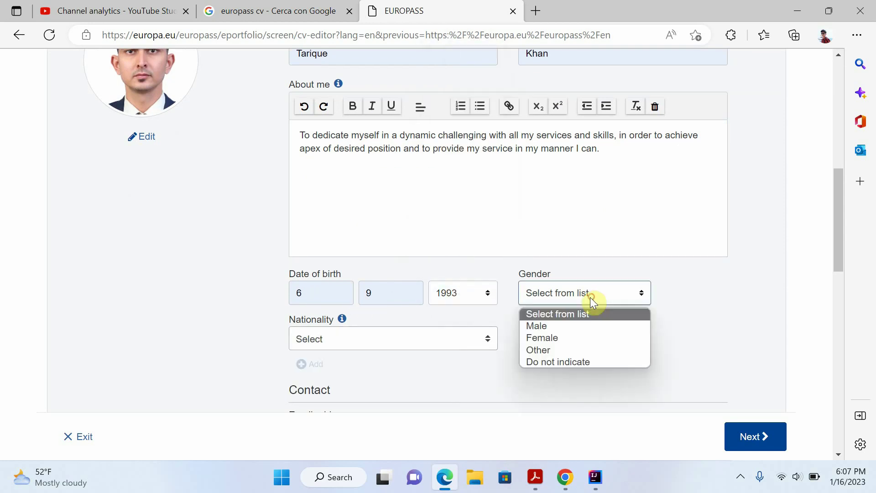
click(525, 326)
scroll(356, 297, down, 3)
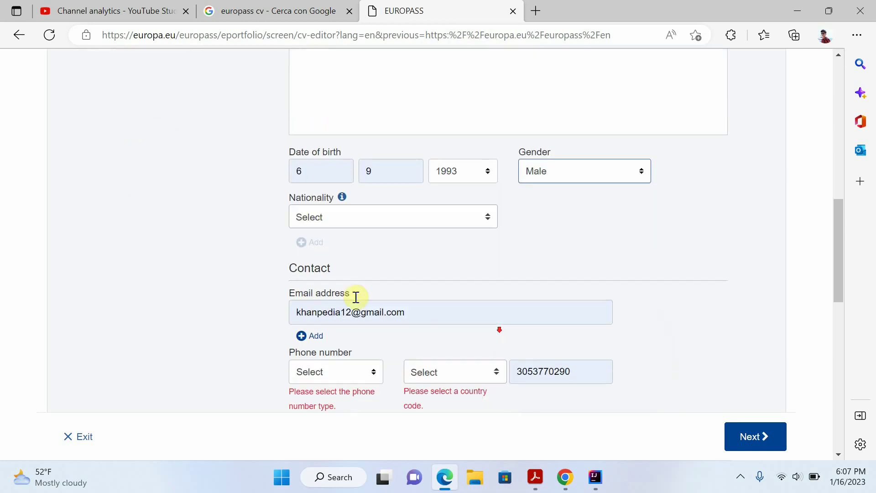
click(320, 215)
text(pak)
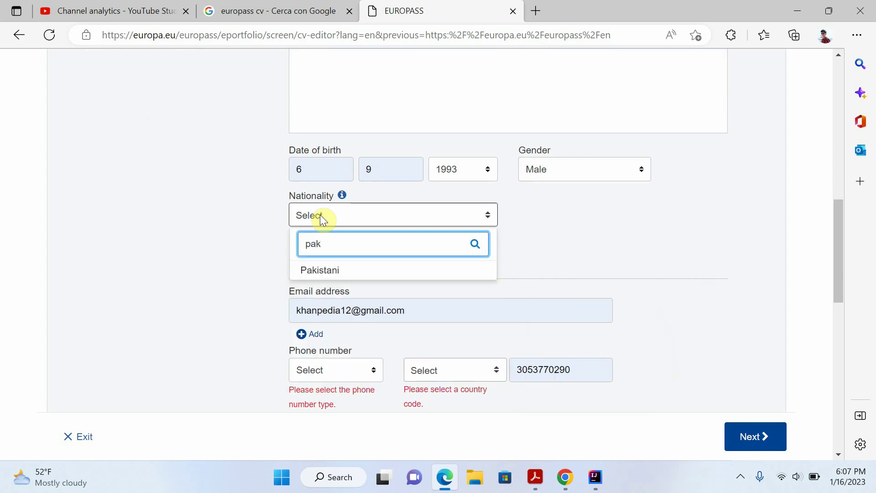
click(338, 272)
scroll(361, 307, down, 1)
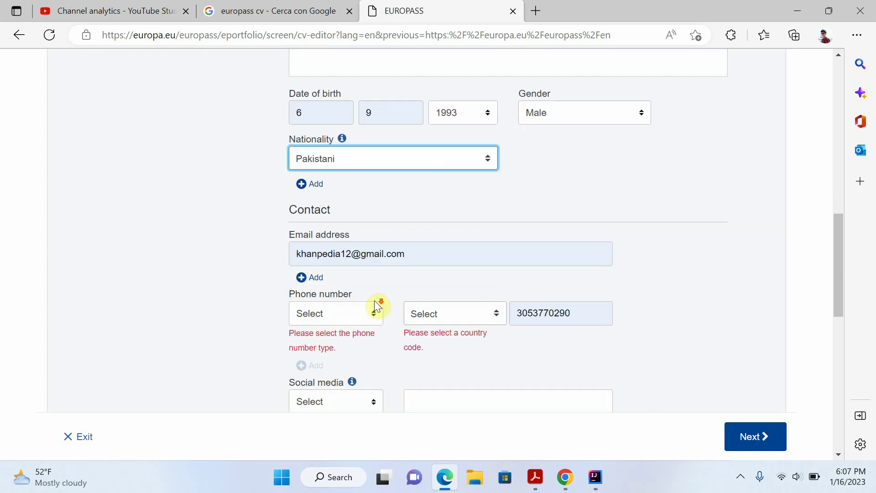
Set the phone type to Mobile with Italy's +39 calling code.
click(344, 308)
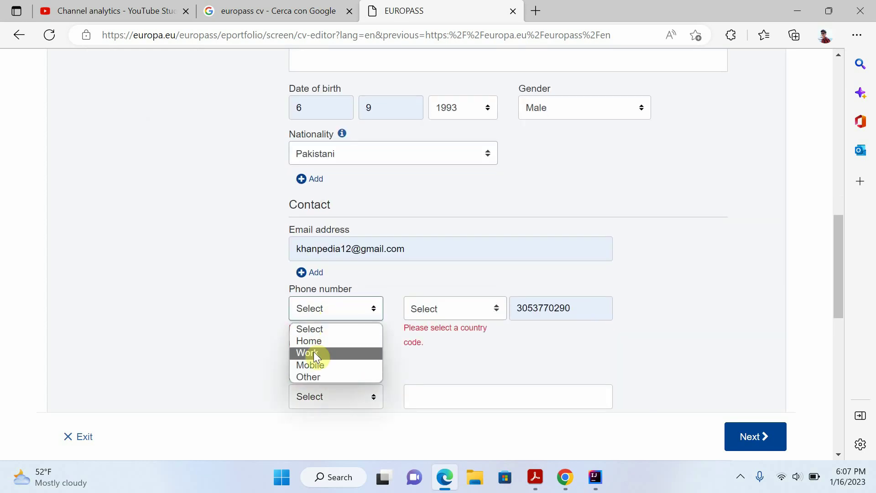
click(322, 358)
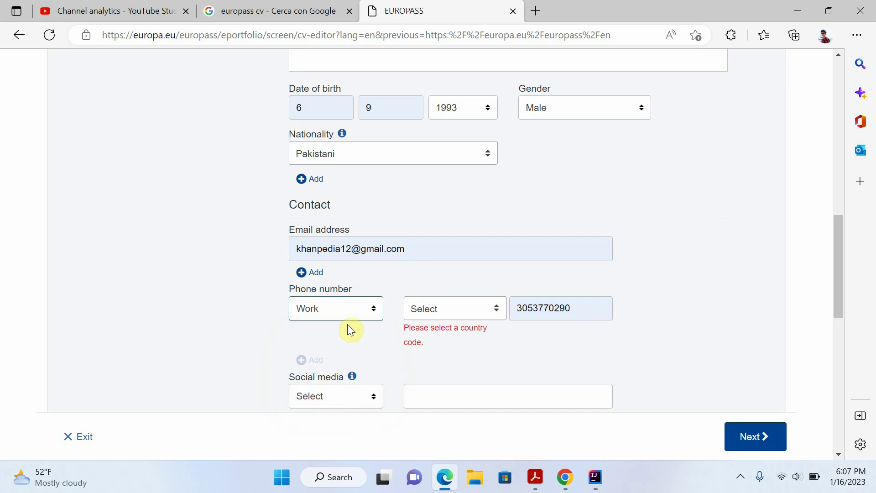
click(346, 319)
click(323, 365)
click(445, 309)
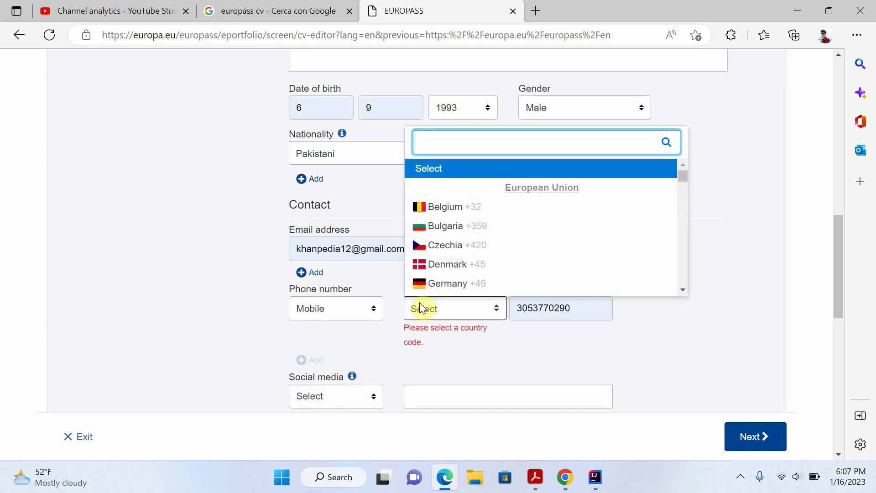
text(it)
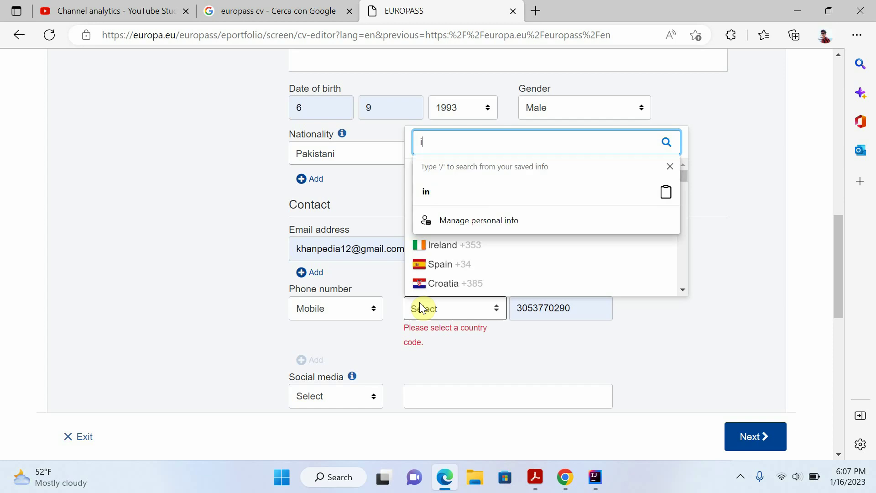
click(452, 176)
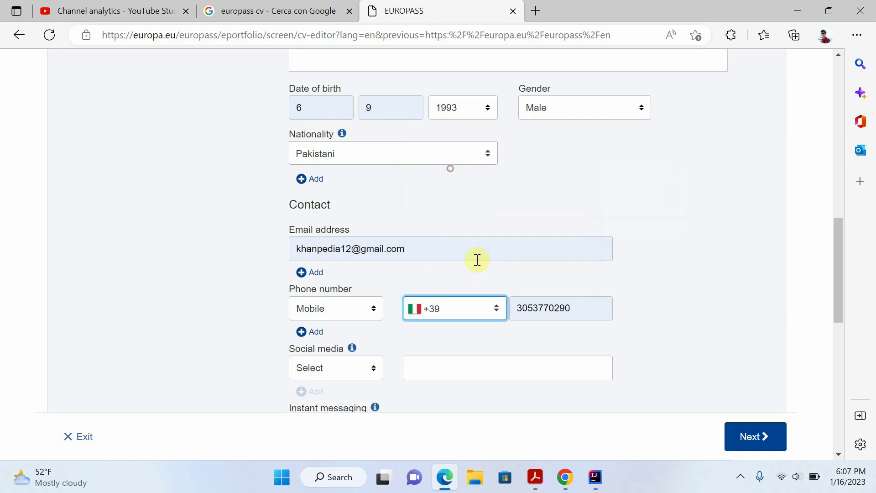
click(576, 314)
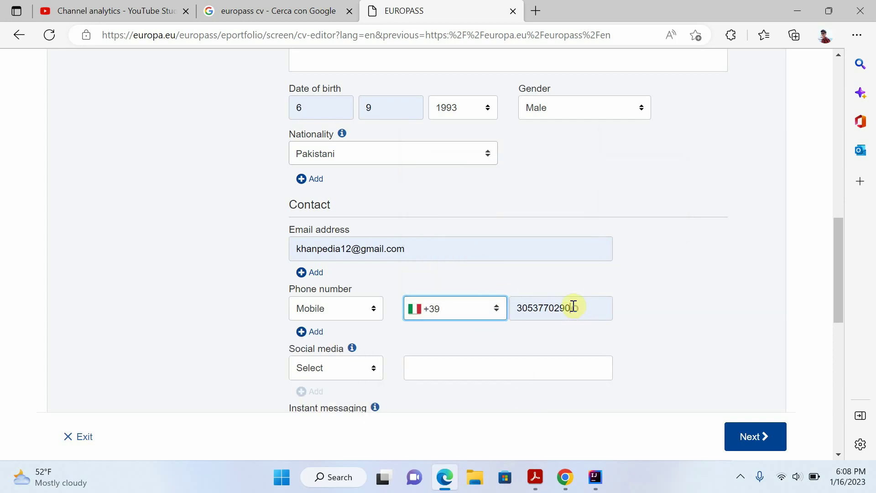
Set the address type to Home.
scroll(429, 299, down, 3)
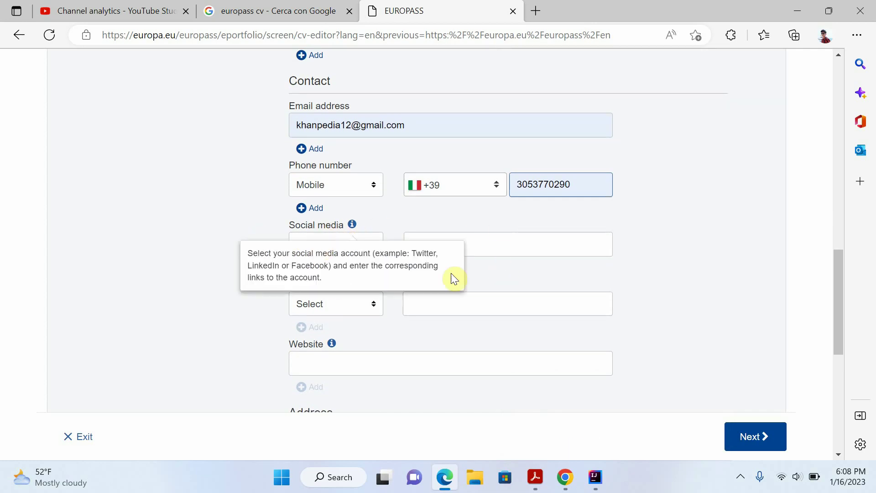
scroll(466, 312, down, 3)
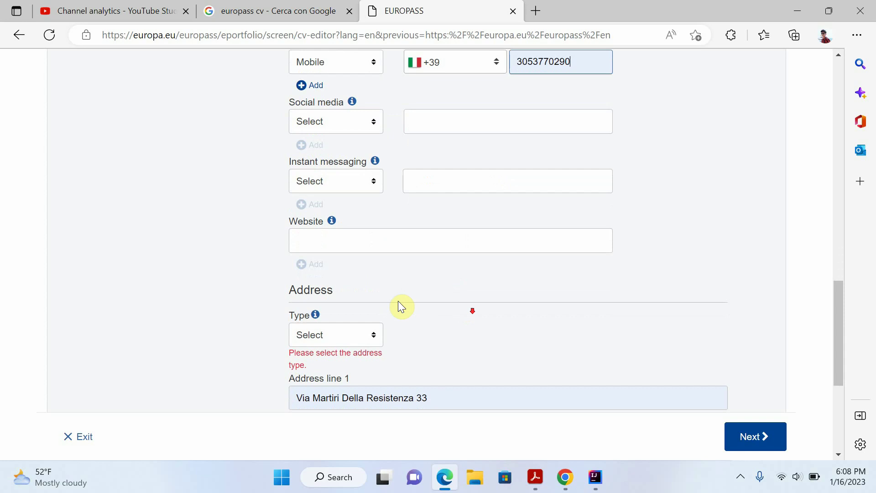
click(401, 240)
scroll(392, 242, down, 3)
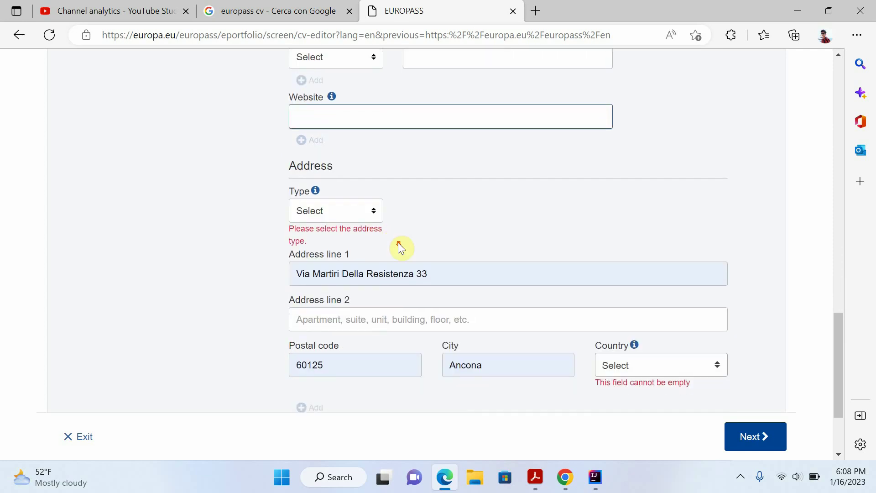
click(333, 215)
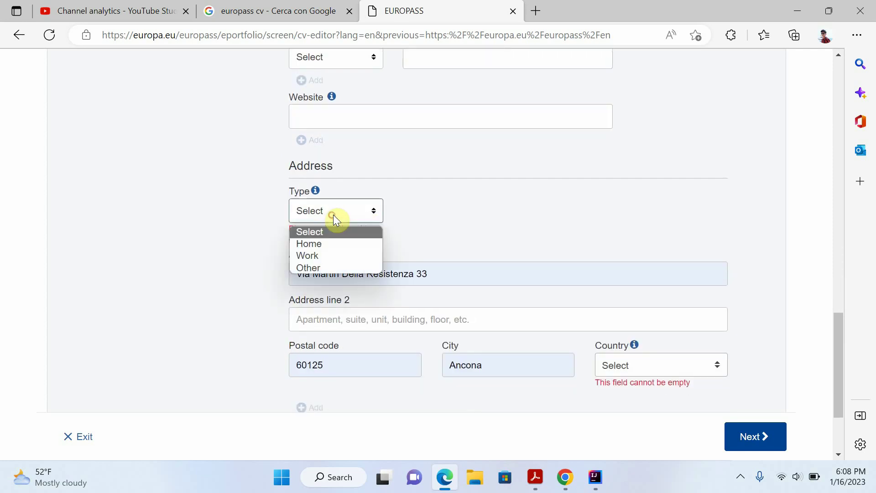
click(325, 244)
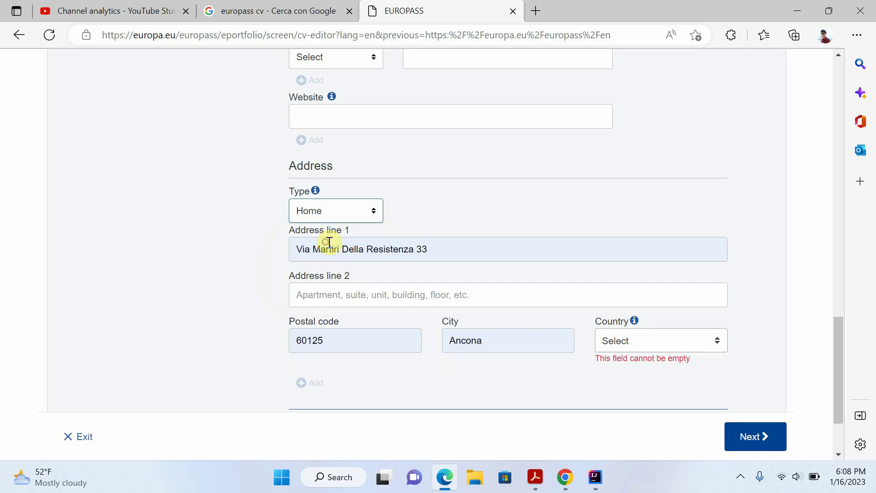
click(642, 343)
click(457, 246)
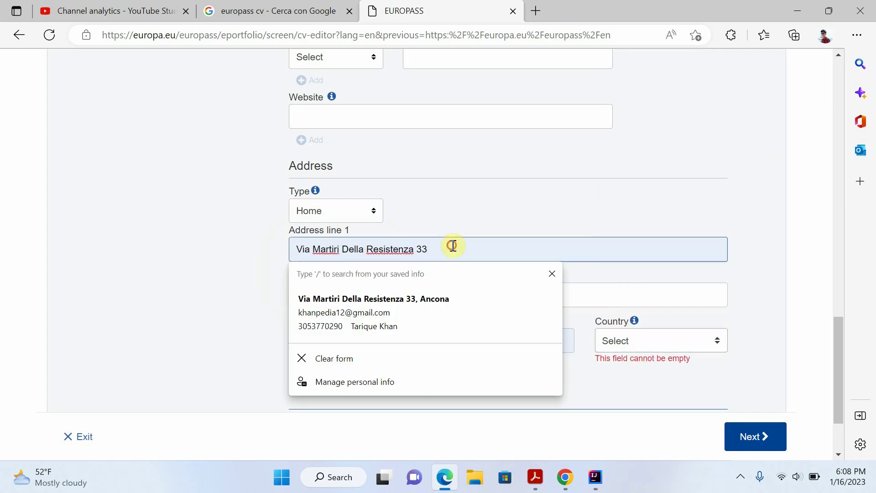
click(235, 288)
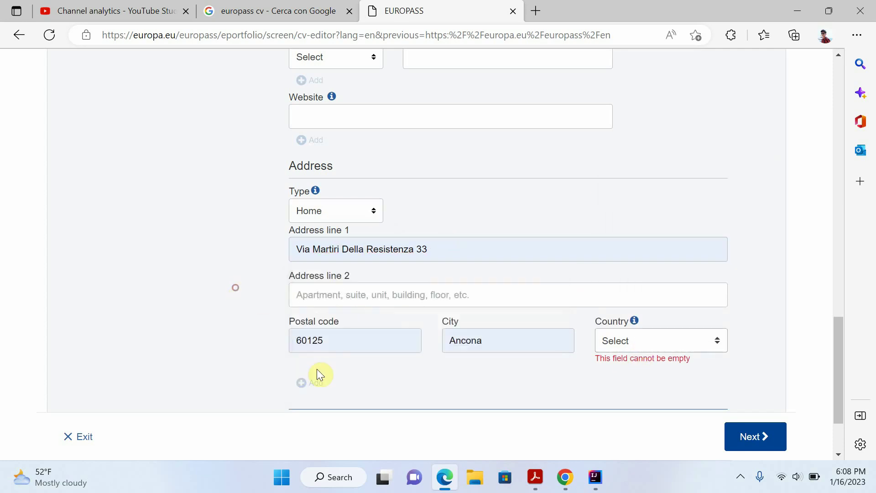
Change the postal code to 60122, choose Italy as country, and save the personal details.
click(346, 340)
key(BackSpace)
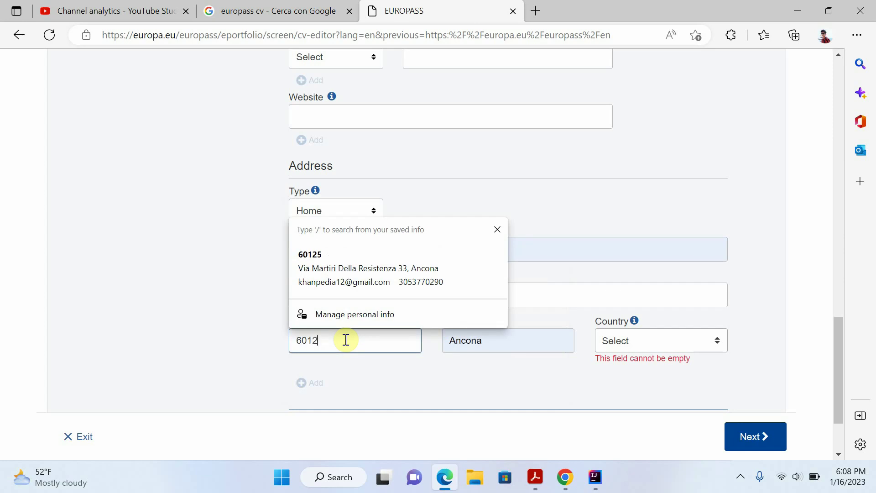
text(2)
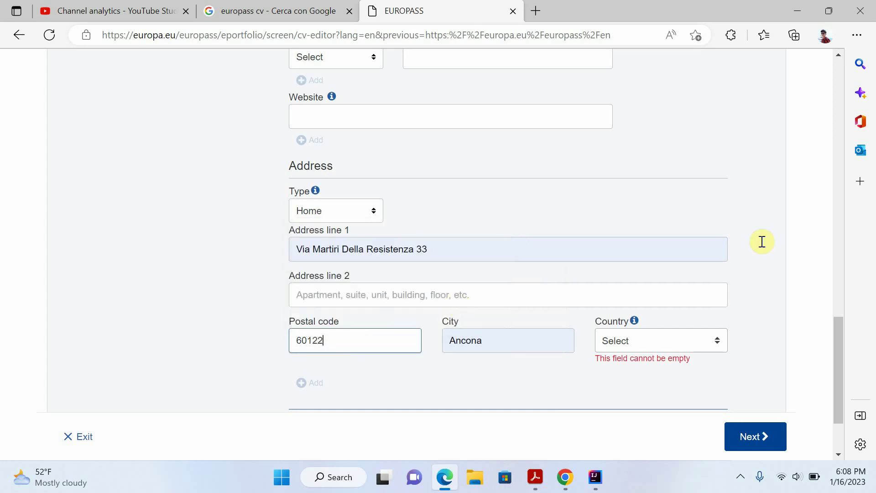
click(490, 337)
click(618, 347)
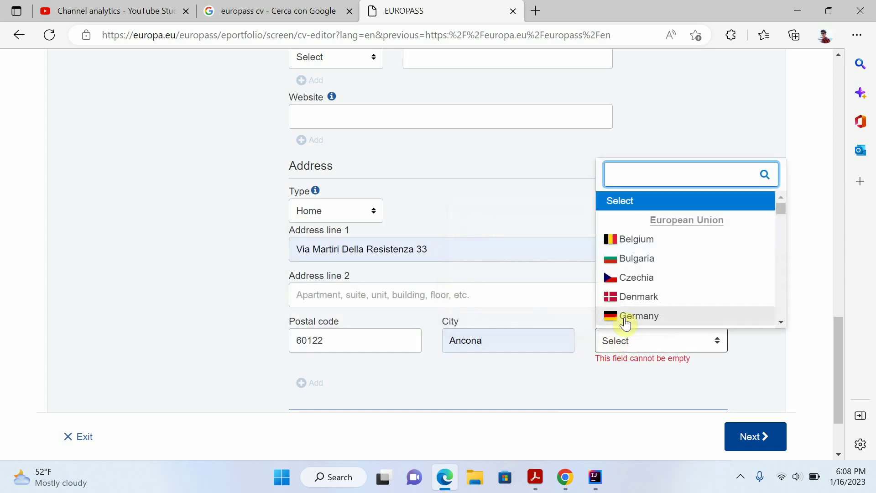
text(ita)
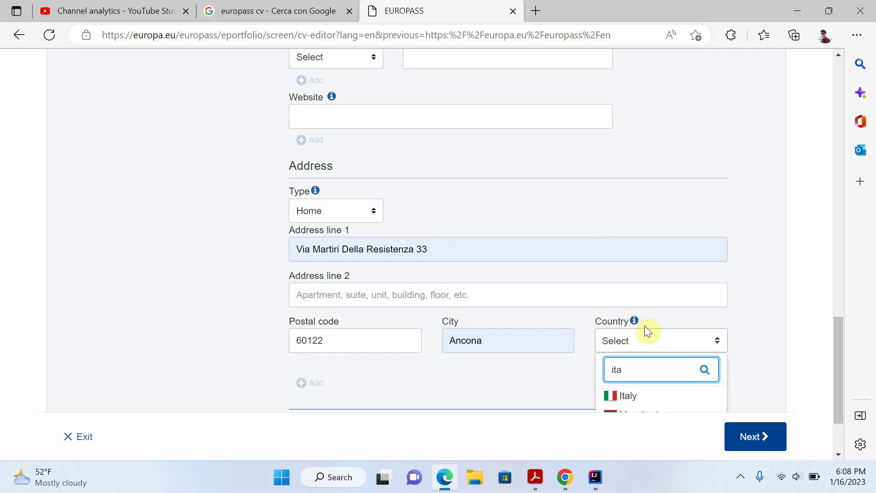
click(620, 395)
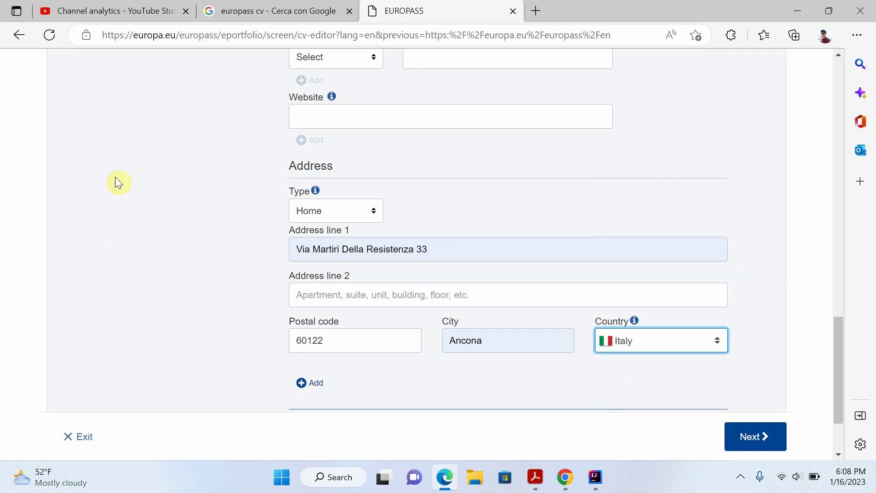
scroll(534, 294, down, 2)
scroll(635, 348, up, 1)
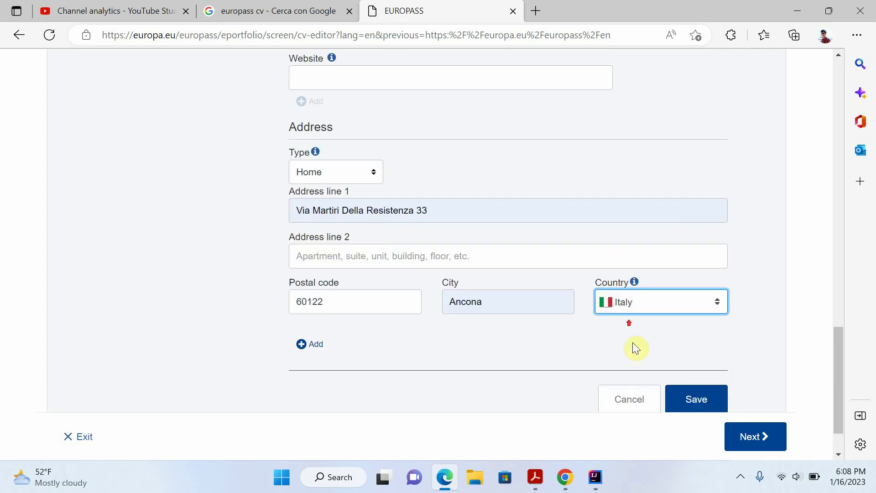
click(691, 401)
Add a new section of type Education and training to the CV.
scroll(439, 316, up, 5)
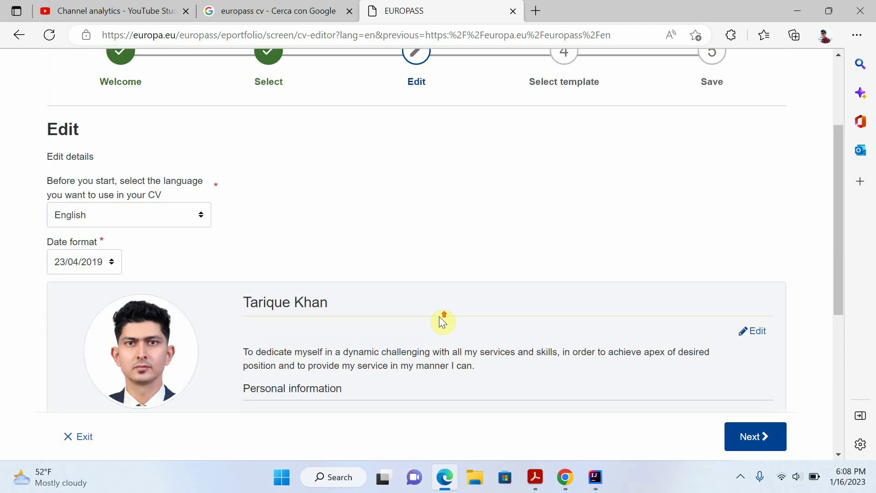
scroll(437, 314, down, 4)
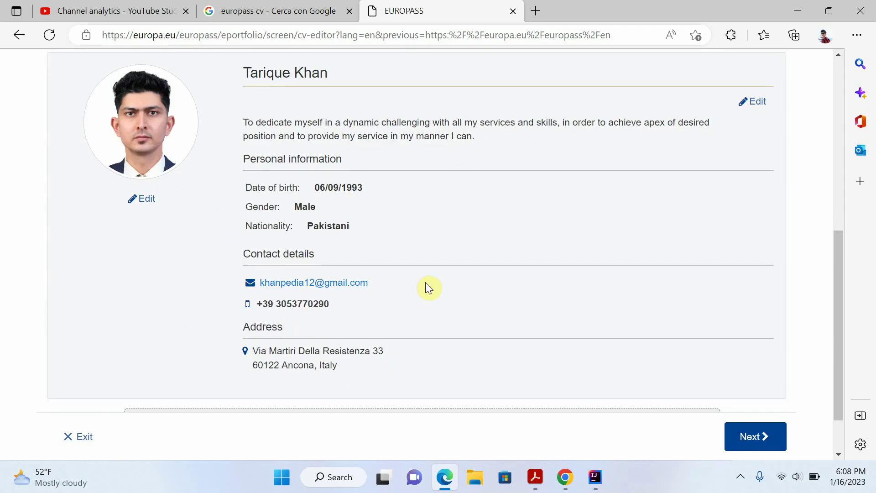
scroll(459, 181, down, 1)
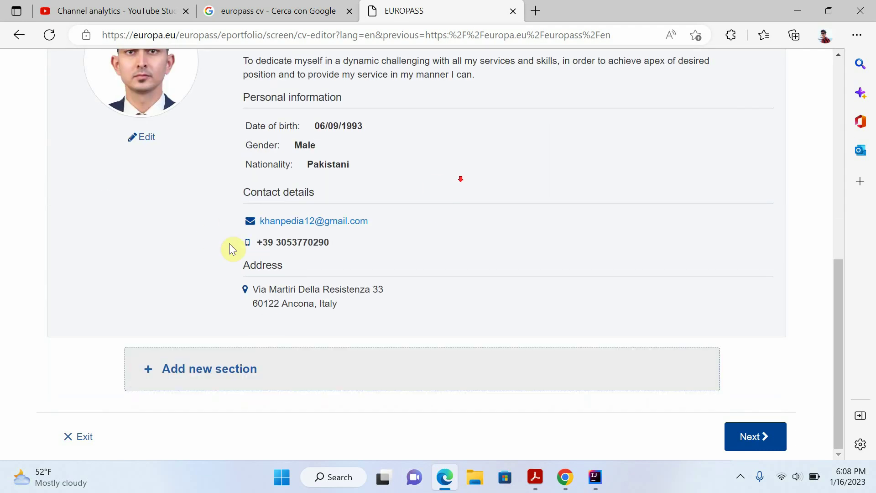
click(235, 367)
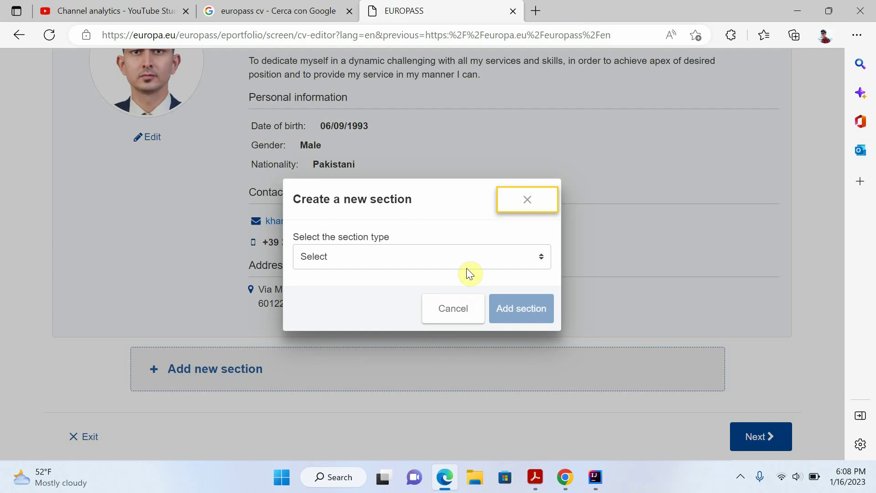
click(468, 261)
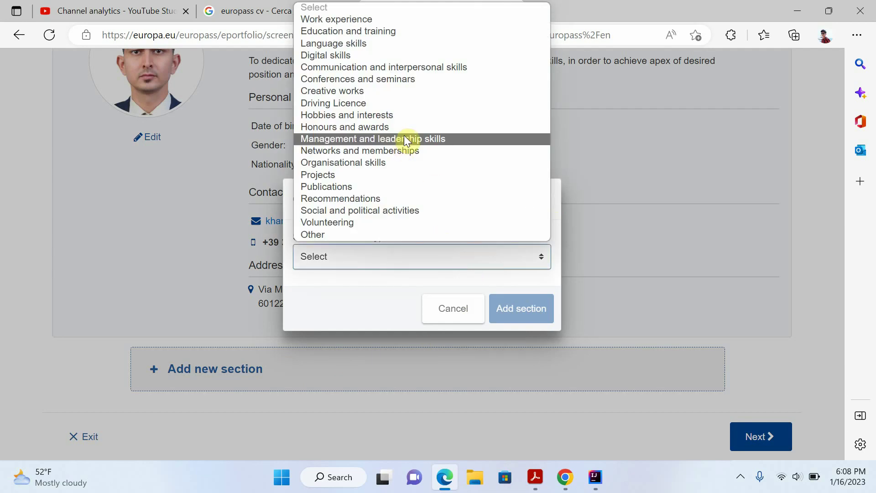
click(368, 32)
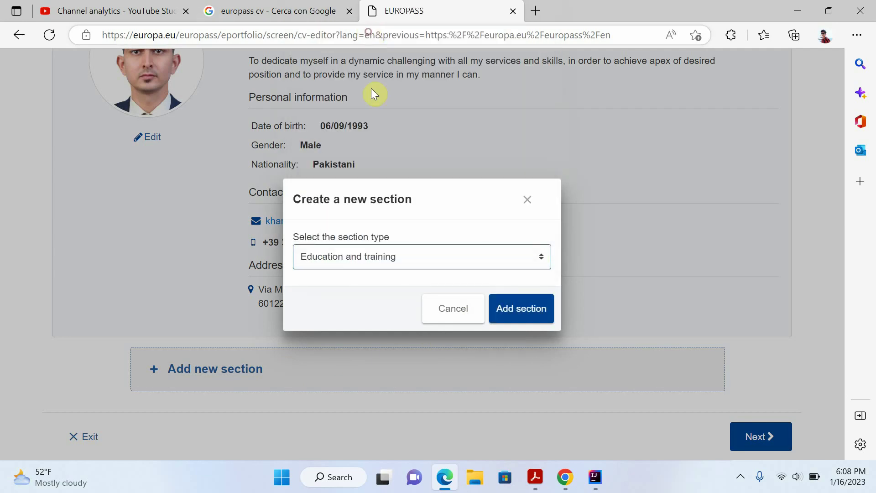
click(510, 324)
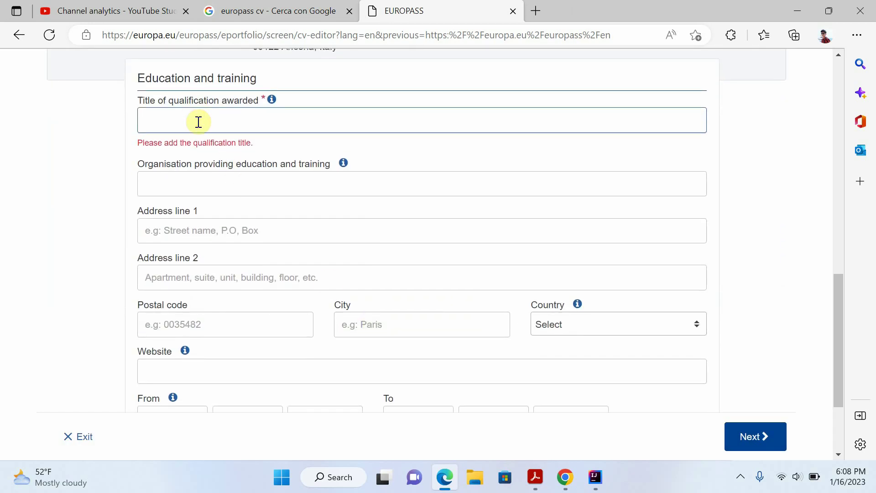
Fill the title Master of Science and the Beijing University organisation, leaving address lines empty.
click(199, 122)
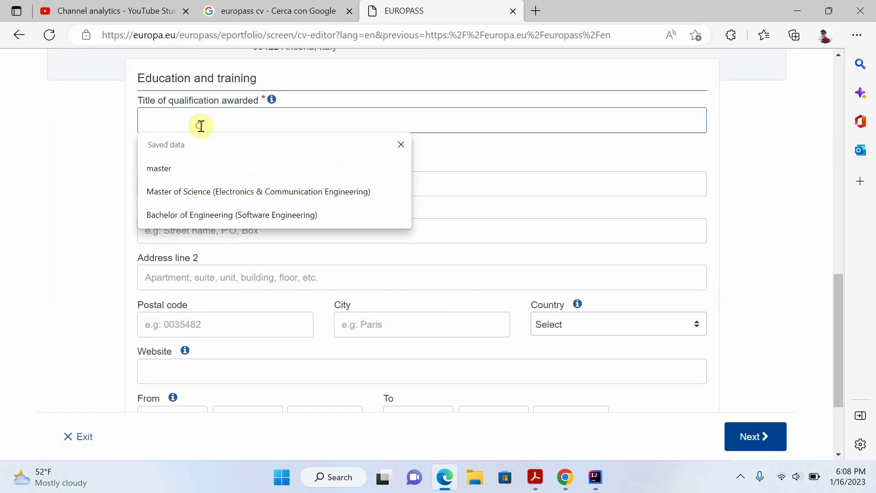
click(239, 193)
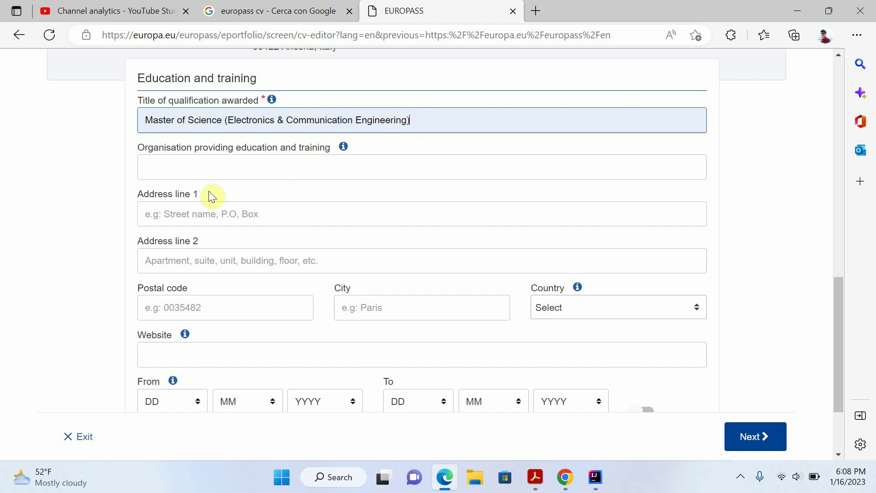
click(197, 166)
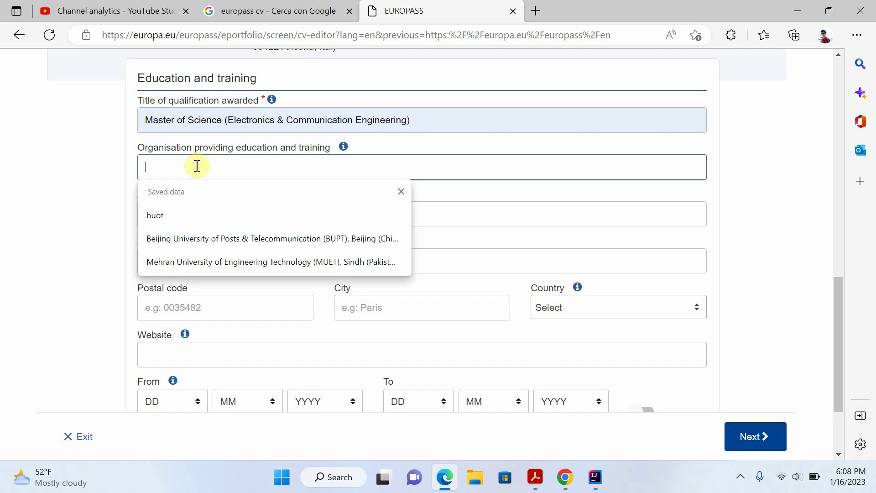
click(201, 238)
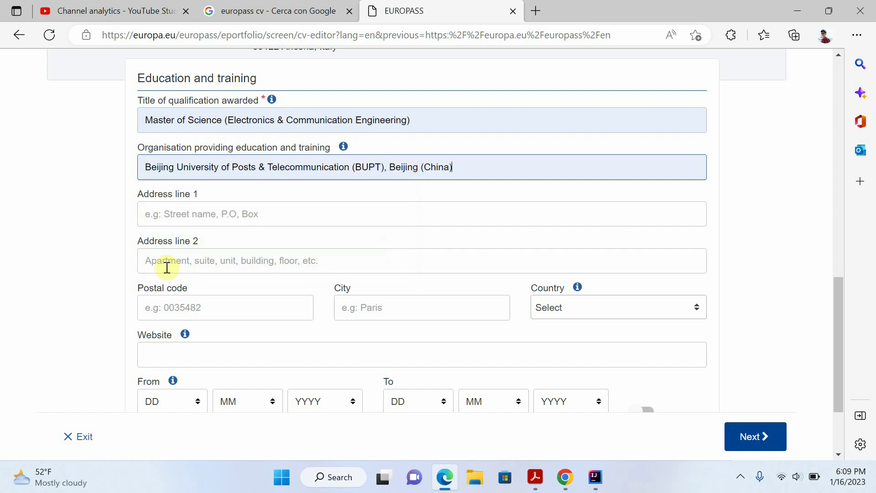
click(179, 218)
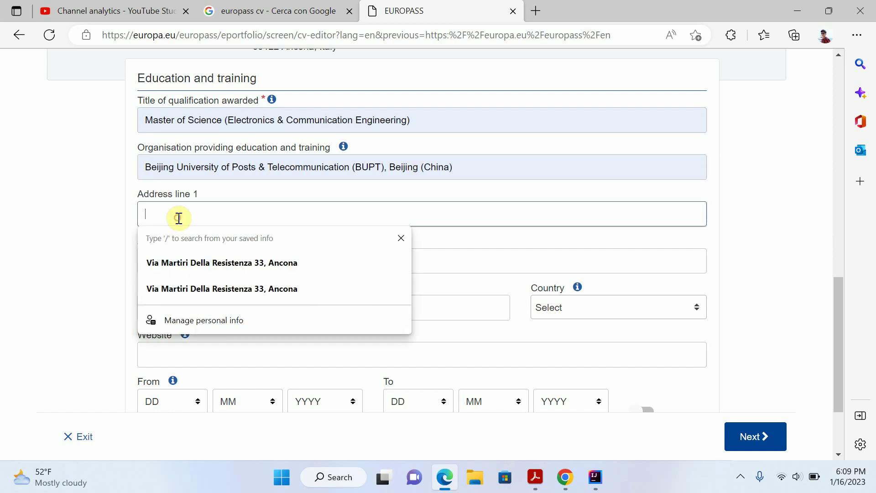
click(96, 222)
click(178, 260)
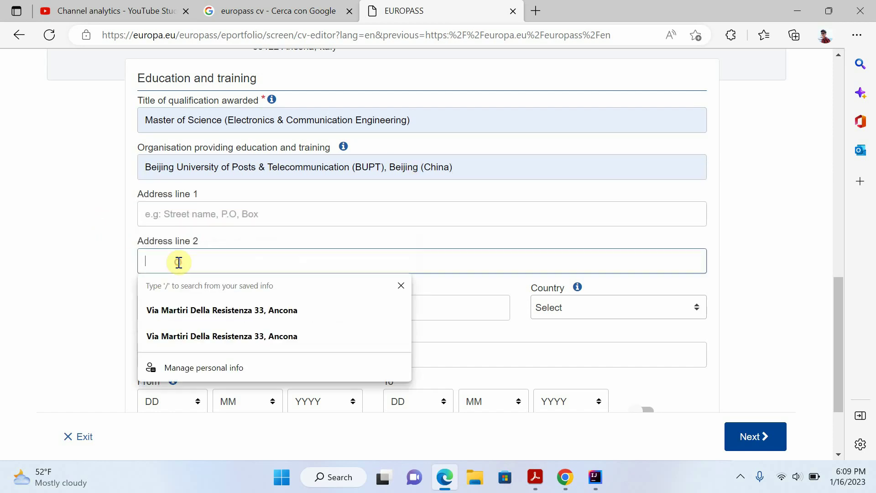
click(89, 291)
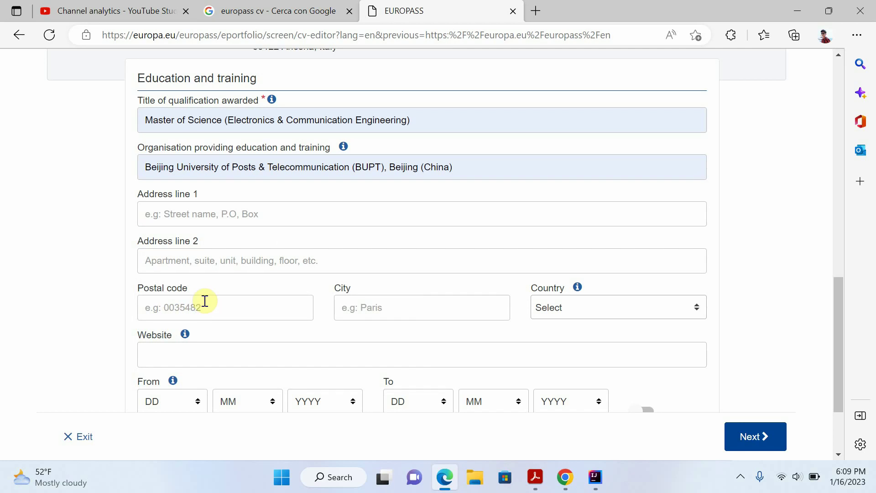
Set the city to Beijing and the country to China.
click(390, 301)
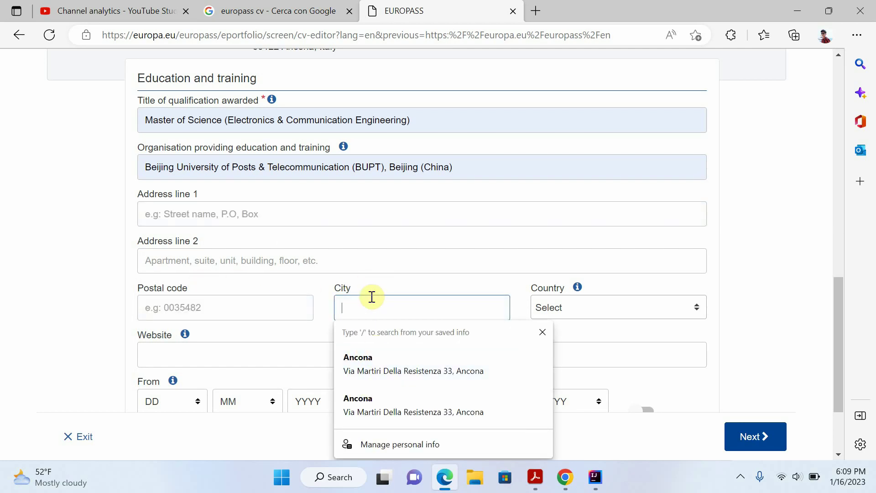
text(Beijing)
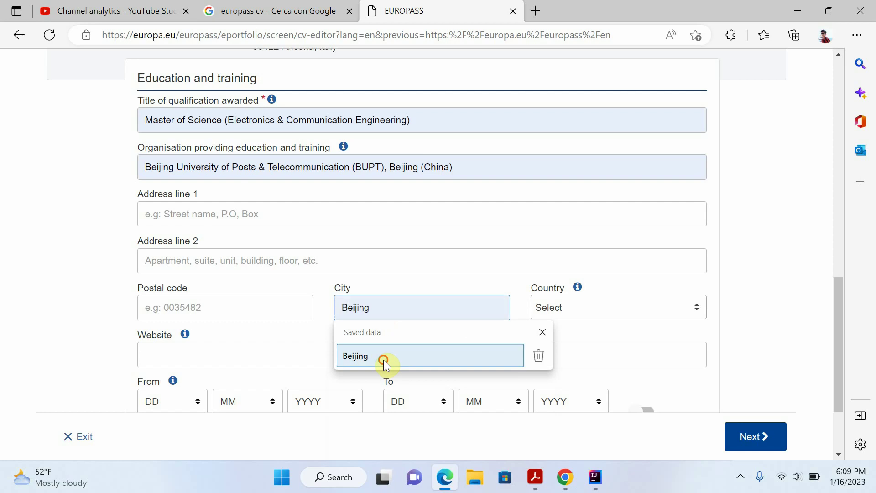
click(384, 358)
click(614, 308)
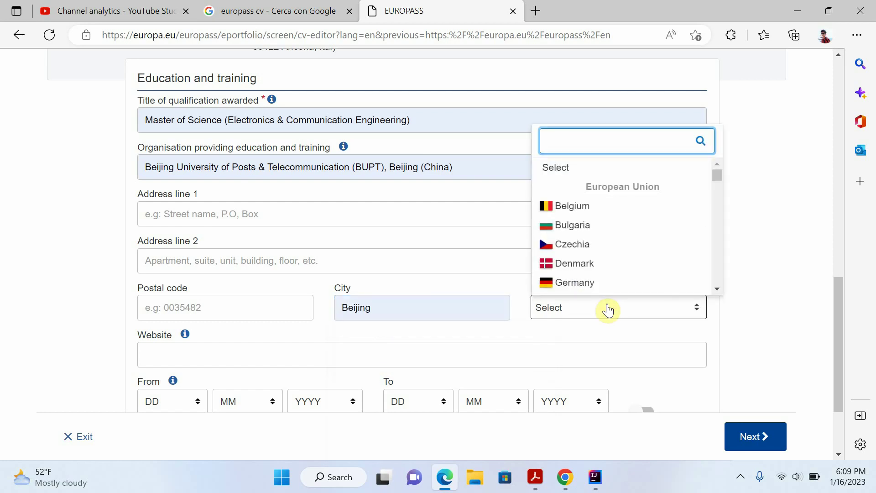
text(ch)
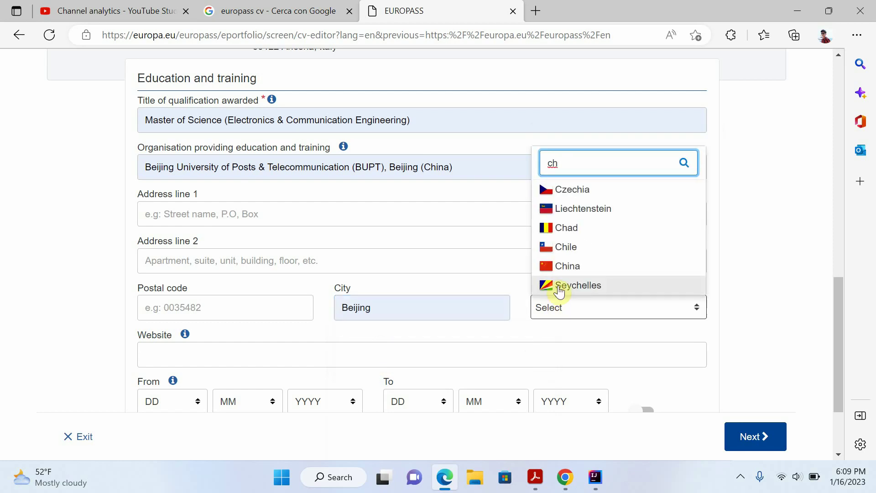
click(567, 267)
Set the From date to 12/01/2017.
scroll(220, 315, down, 1)
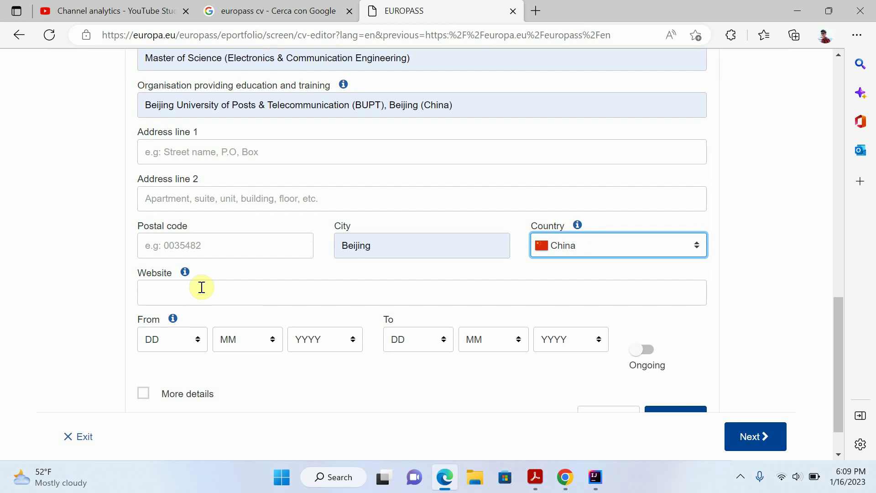
click(201, 287)
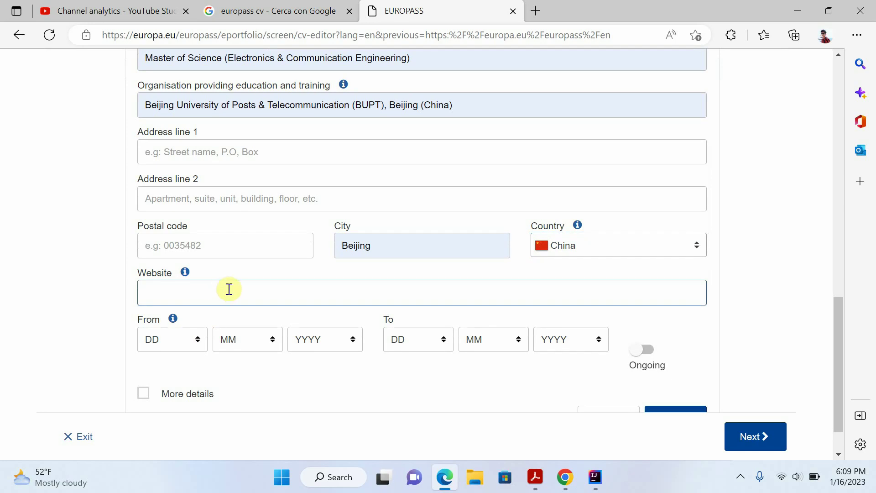
click(160, 338)
click(164, 233)
click(231, 339)
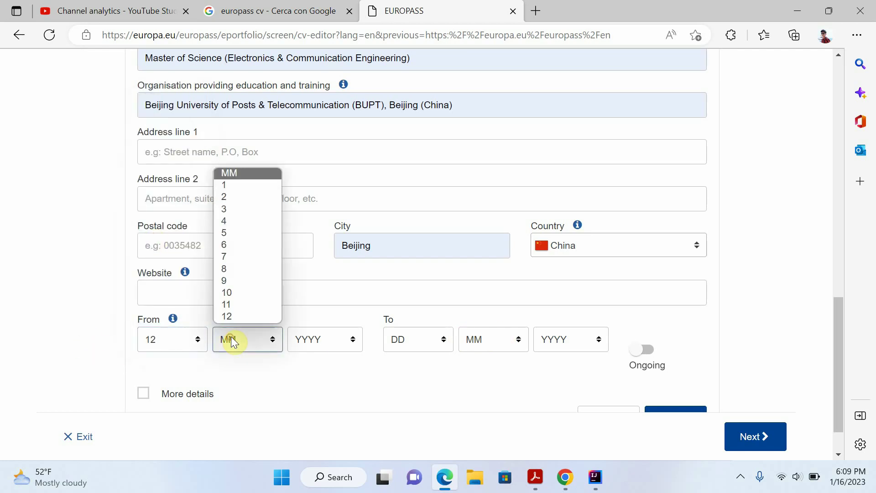
click(225, 188)
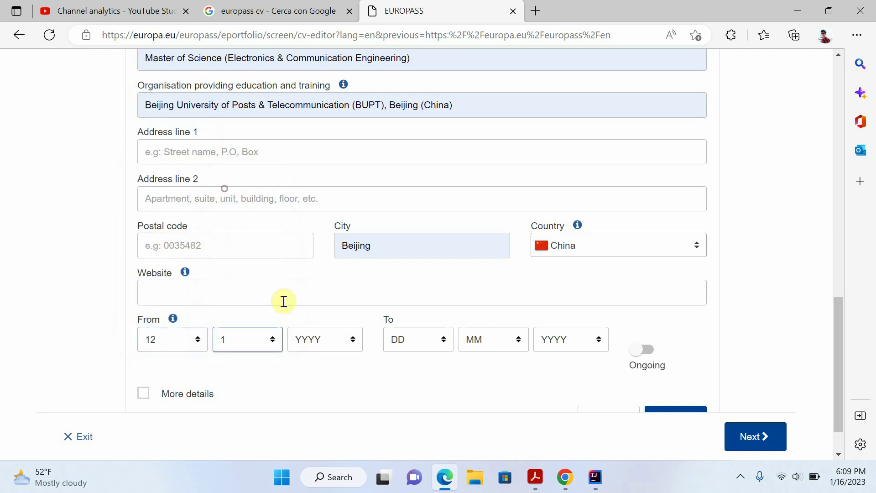
click(313, 337)
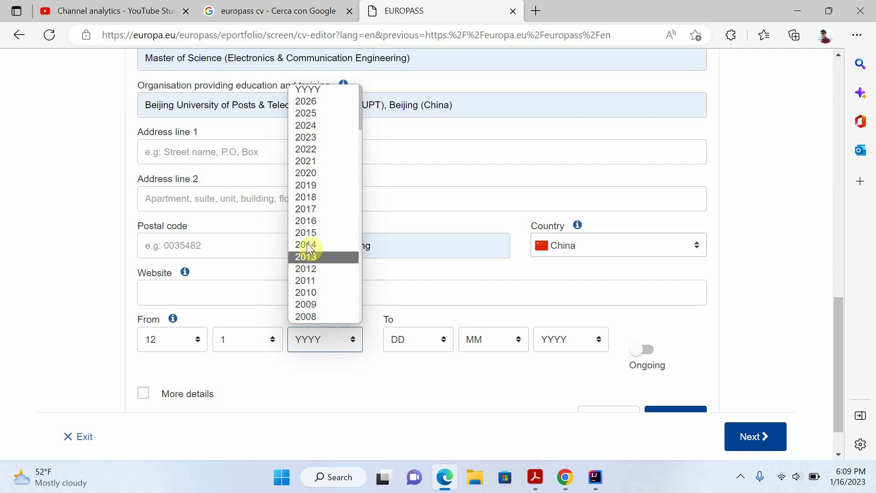
click(311, 208)
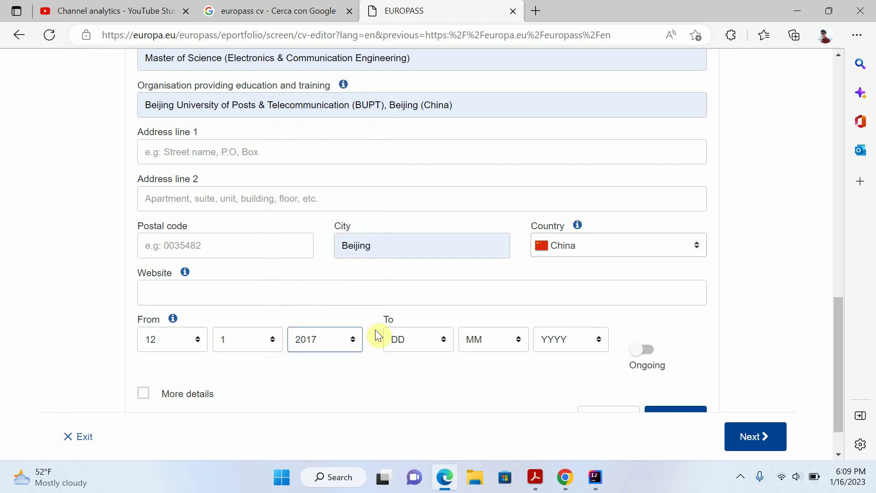
Set the To date to 10/07/2019 and save the education entry.
click(434, 340)
click(431, 197)
click(484, 338)
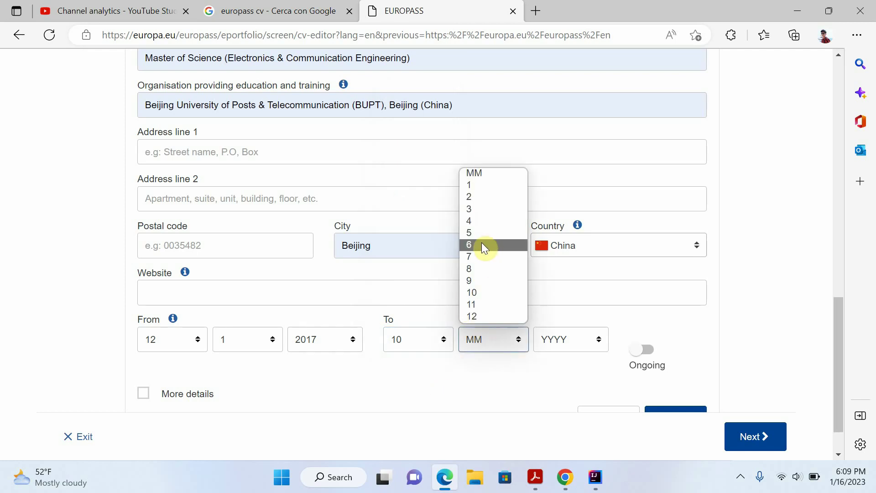
click(473, 259)
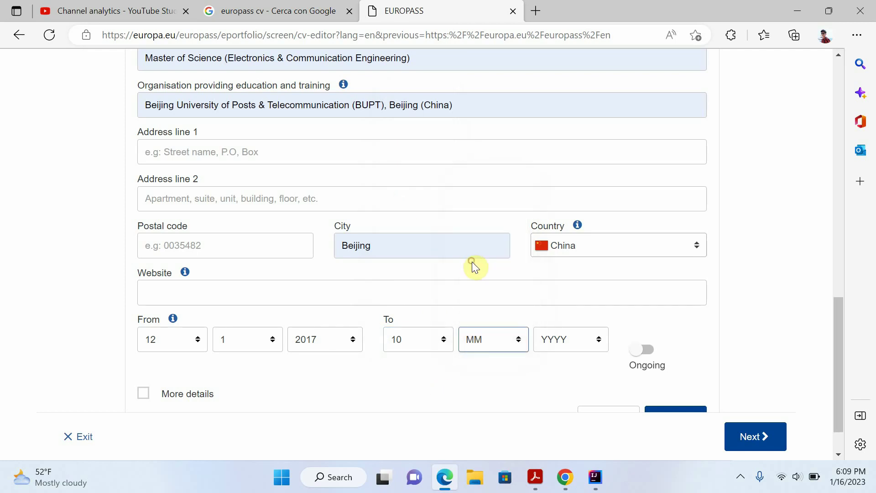
click(562, 338)
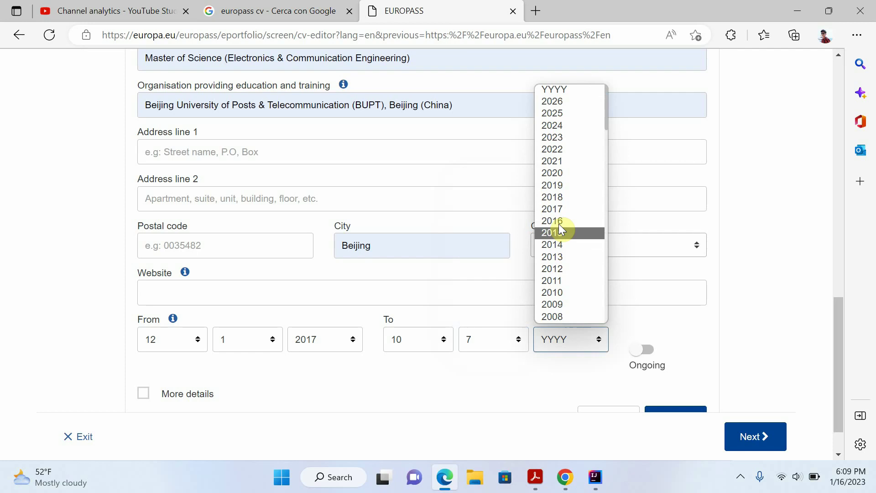
click(554, 187)
scroll(593, 320, down, 1)
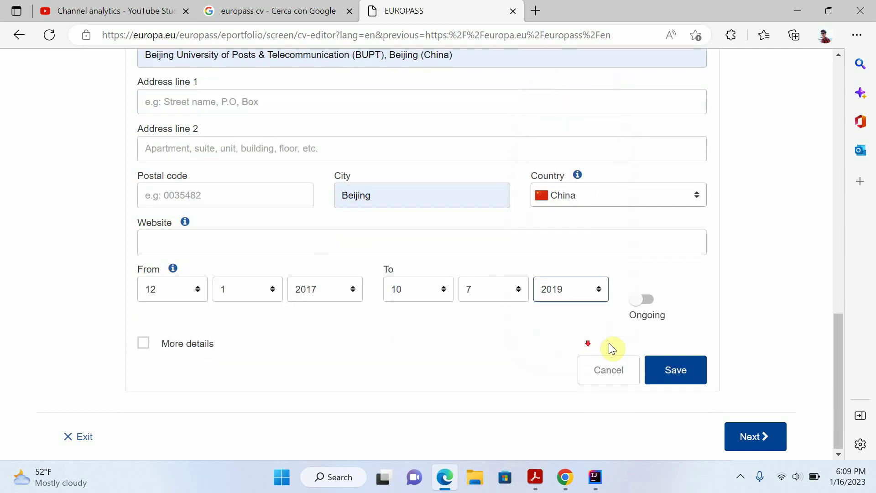
click(686, 378)
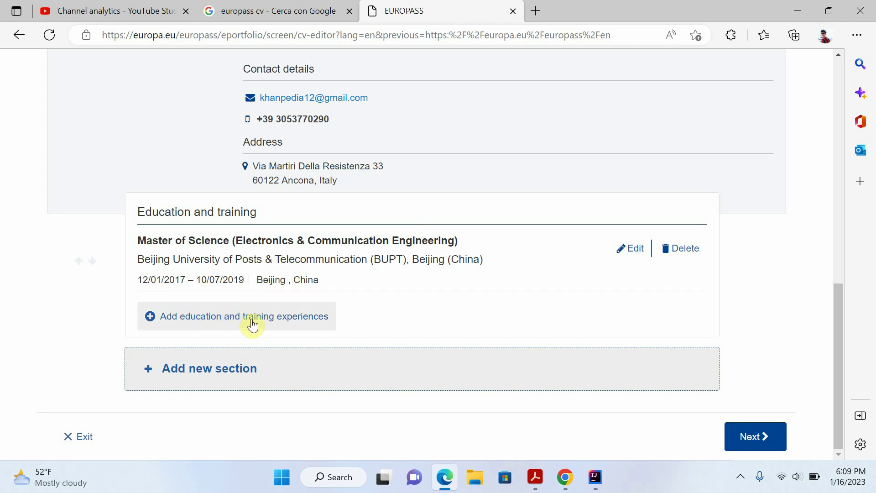
Discard the extra empty education entry.
click(276, 318)
scroll(329, 292, down, 7)
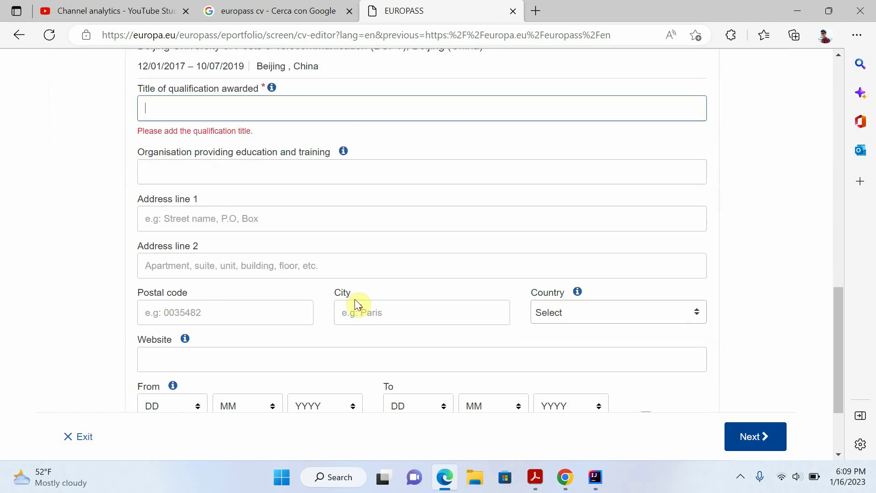
click(598, 371)
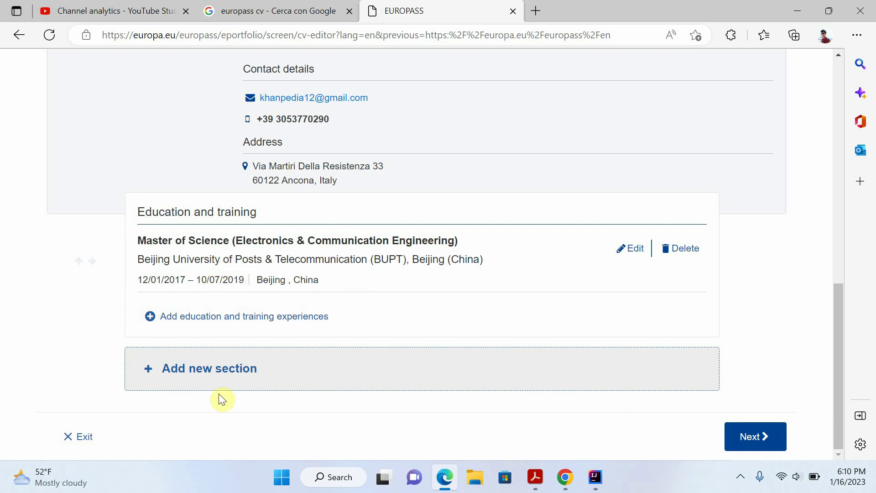
Add a new Work experience section to the CV.
click(217, 382)
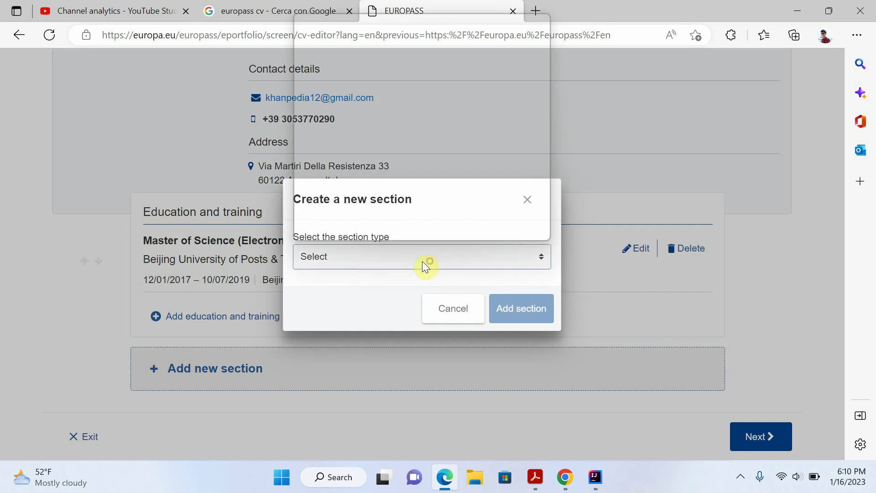
click(423, 260)
click(352, 32)
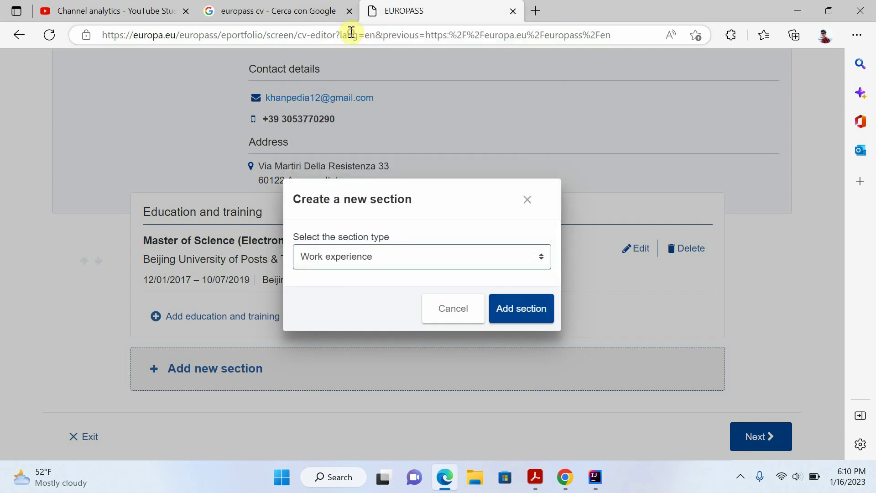
click(521, 308)
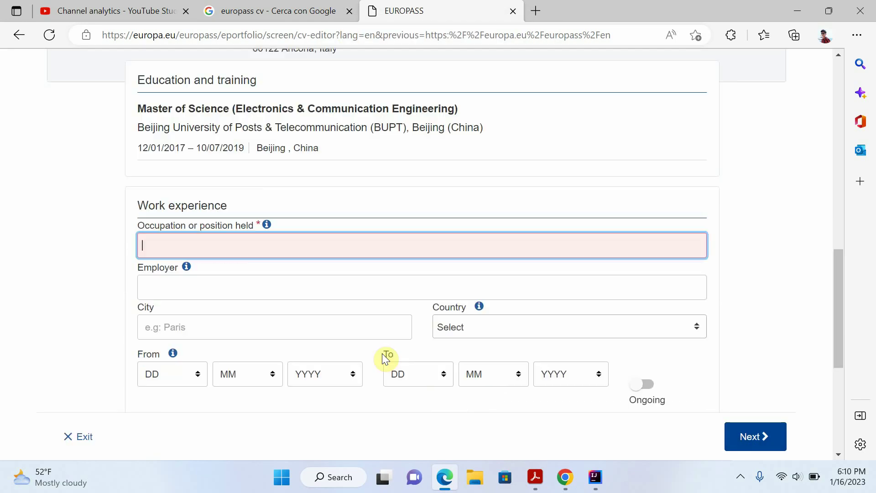
scroll(187, 169, up, 4)
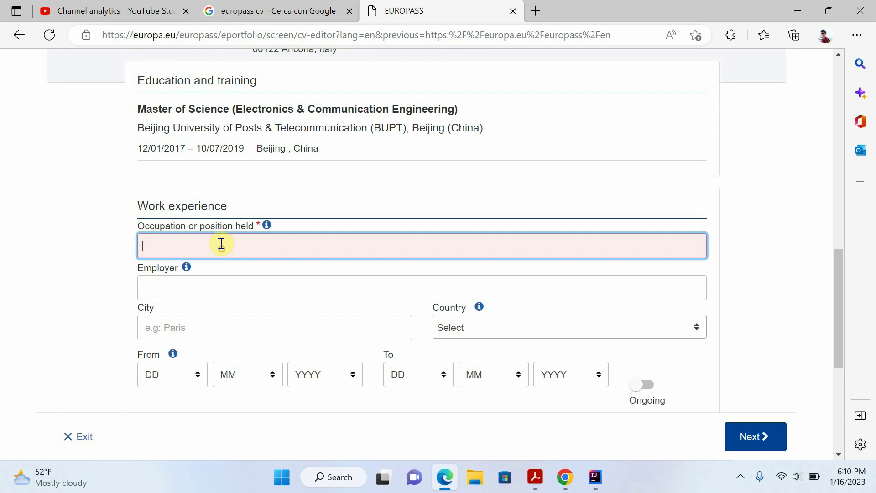
Bring up the old Europass CV PDF and scroll to its work experience.
click(536, 476)
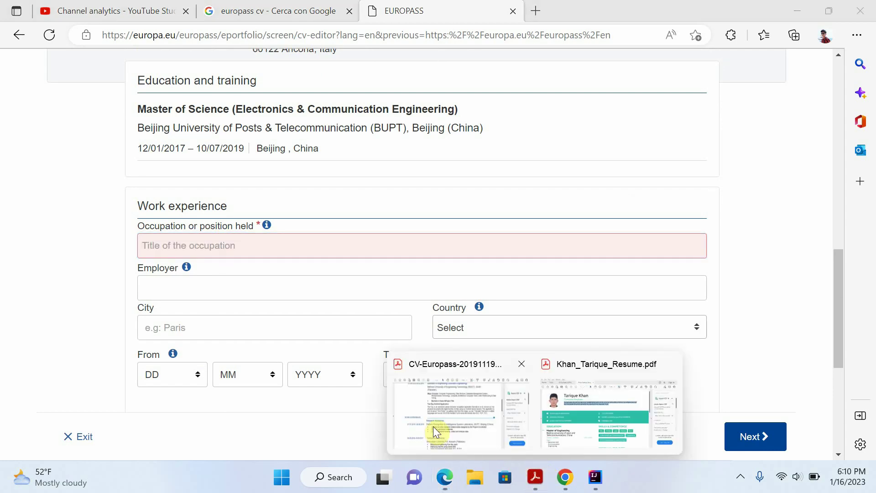
click(434, 425)
scroll(318, 297, down, 2)
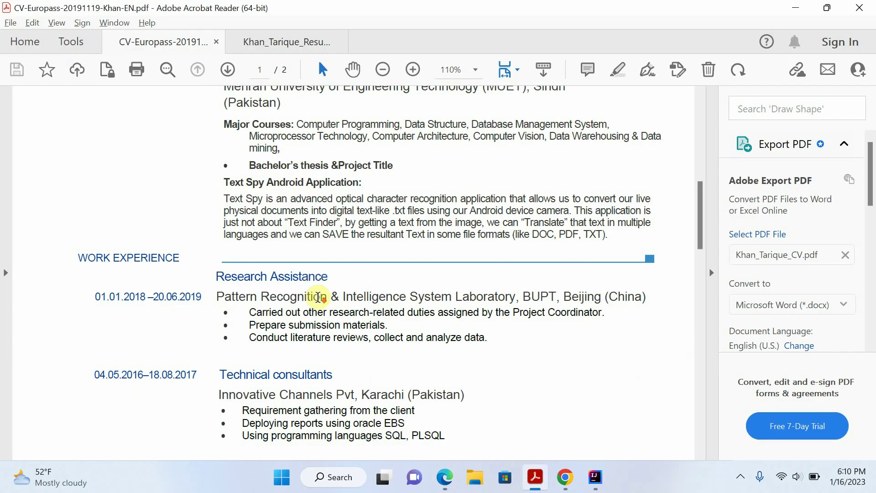
Paste 'Technical consultants' as Occupation and 'Innovative Channels Pvt, Karachi (Pakistan)' as Employer from the old CV.
drag(219, 353, 341, 354)
key(ctrl+c)
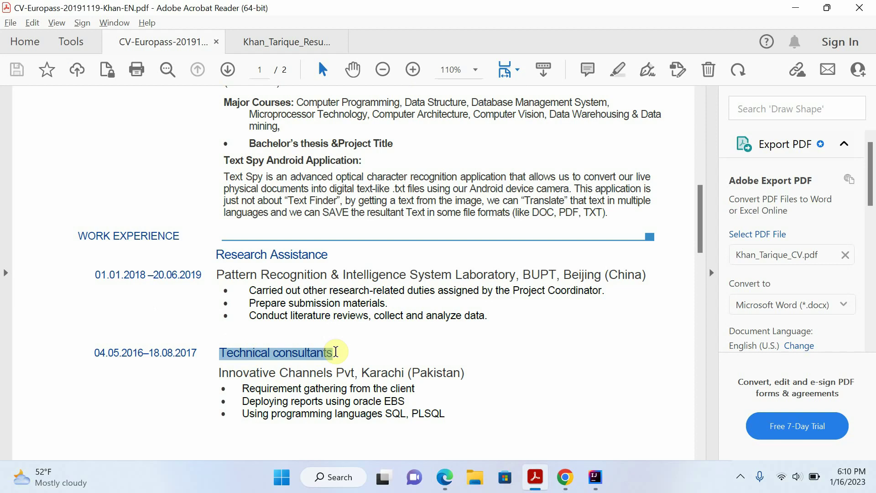
key(alt+Tab)
click(202, 249)
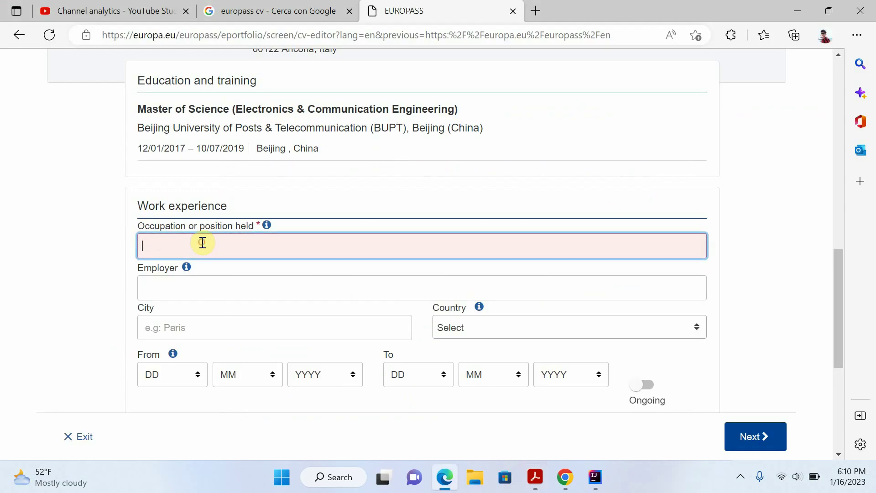
key(ctrl+v)
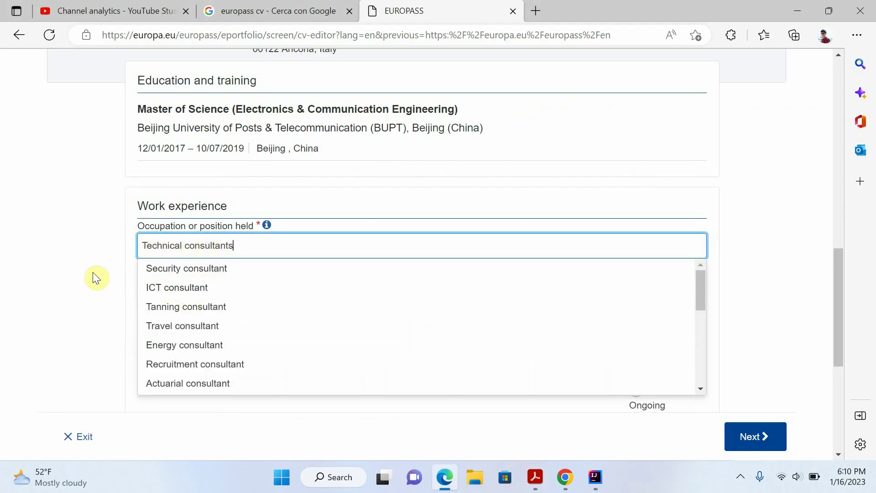
click(116, 272)
click(183, 289)
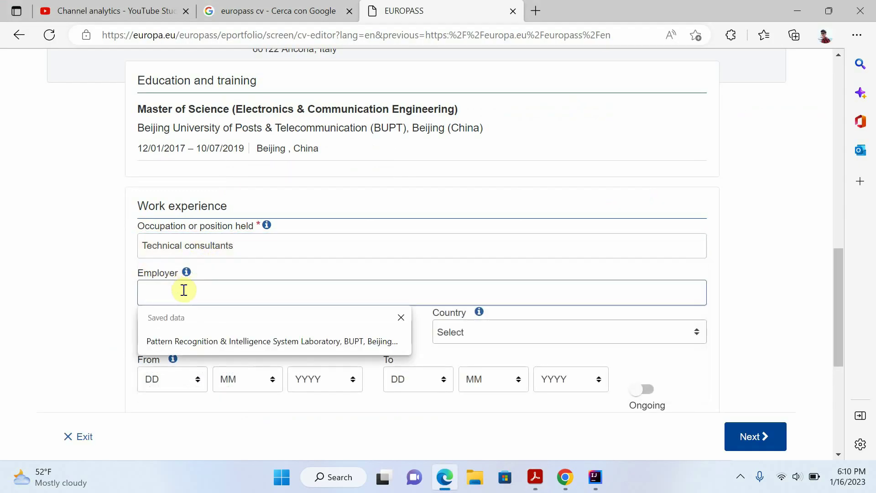
click(192, 300)
key(alt+Tab)
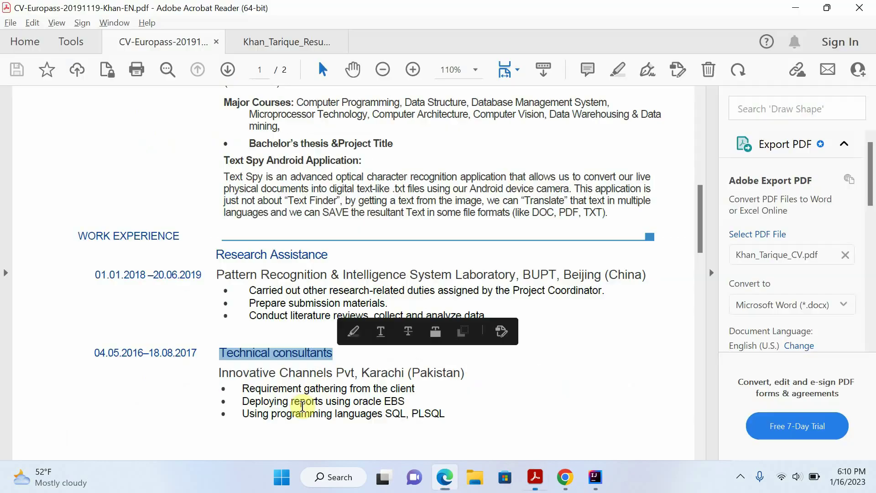
drag(219, 373, 469, 375)
key(ctrl+c)
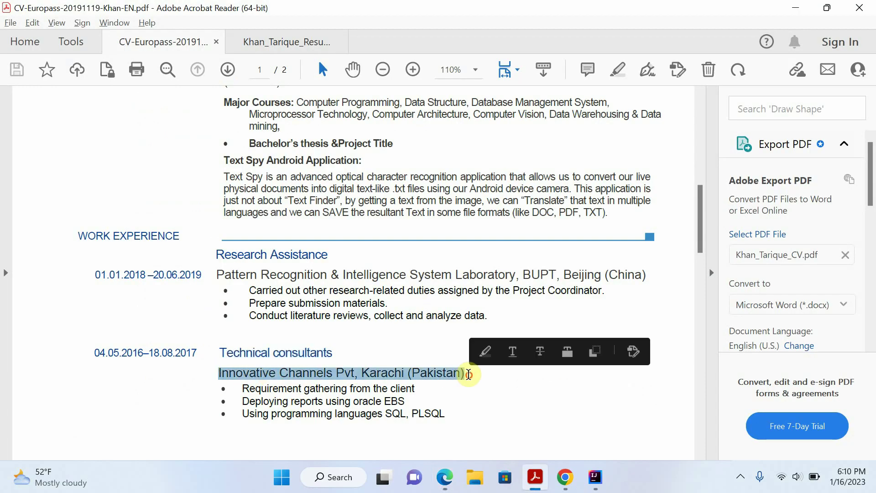
key(alt+Tab)
key(ctrl+v)
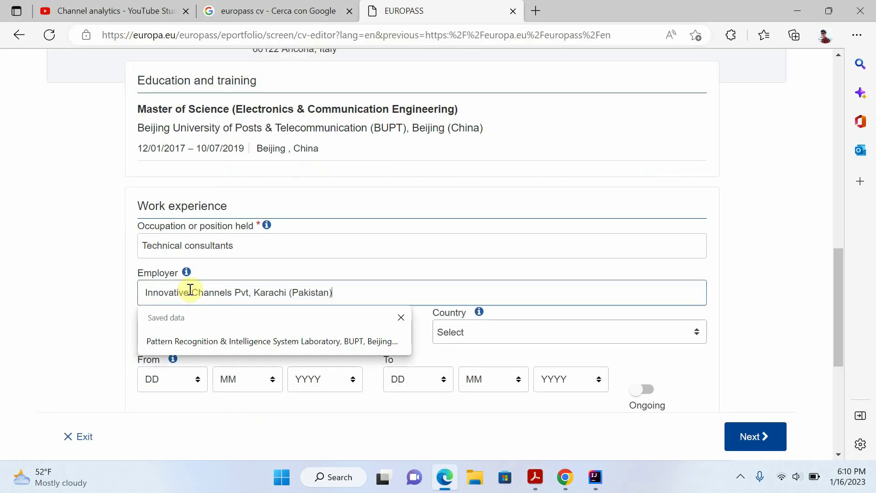
Enter Karachi as the city and select Pakistan as the country.
click(163, 334)
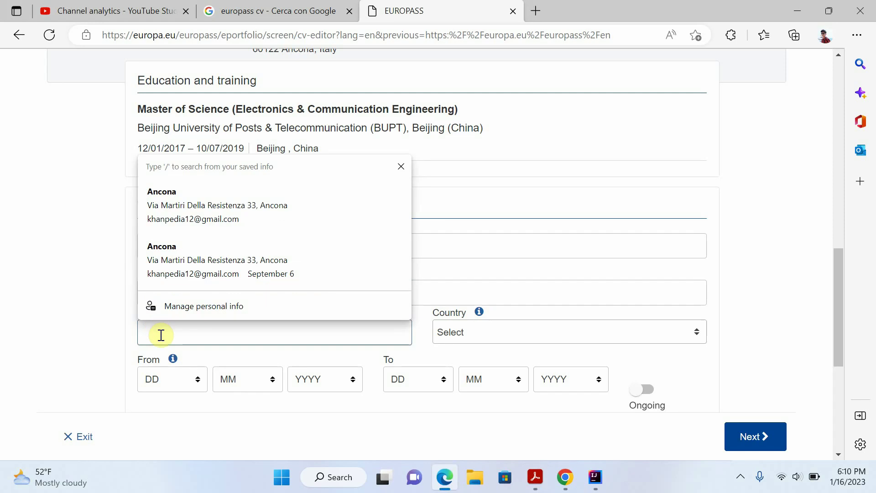
mouse_move(172, 359)
text(Karachi)
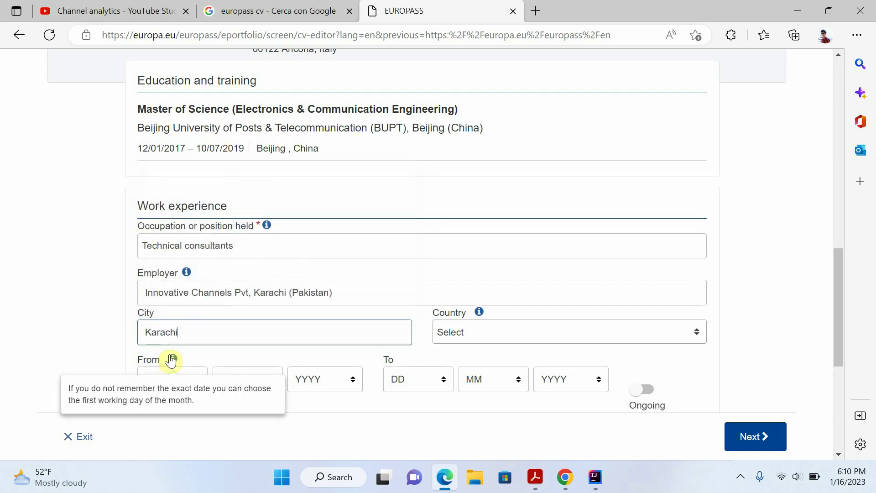
click(627, 332)
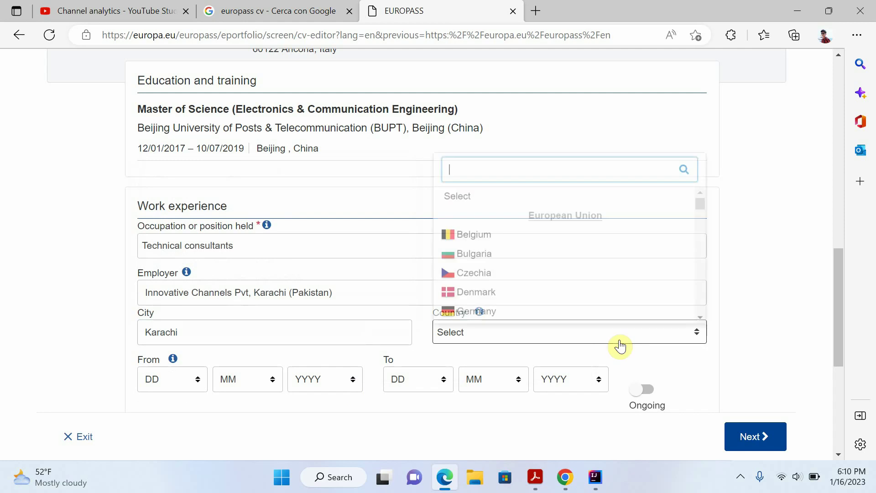
text(pak)
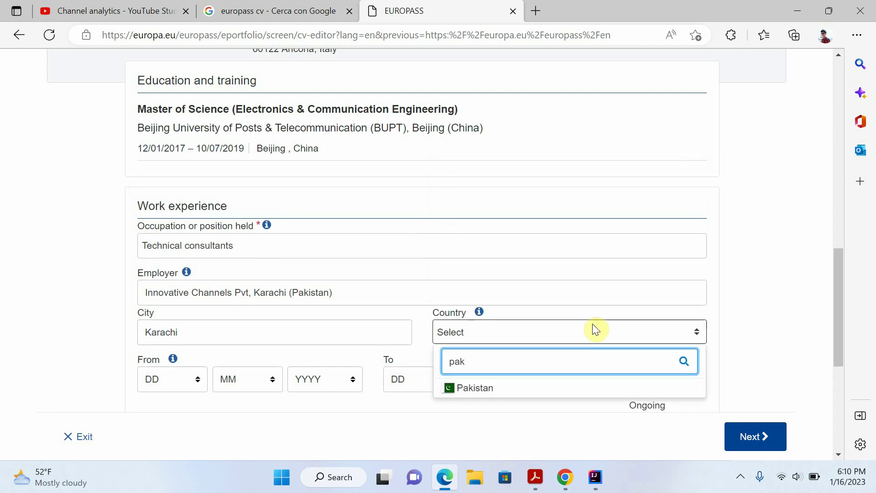
click(475, 389)
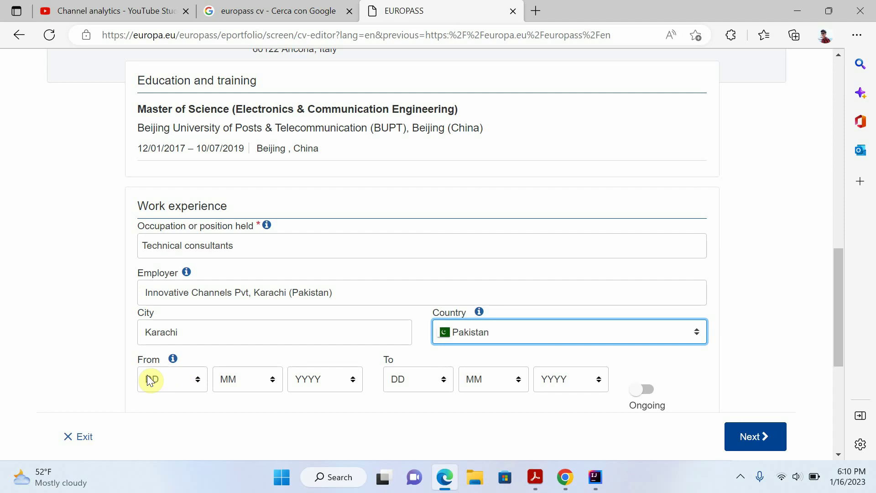
Set the job's start date to 10/5/2016.
click(168, 380)
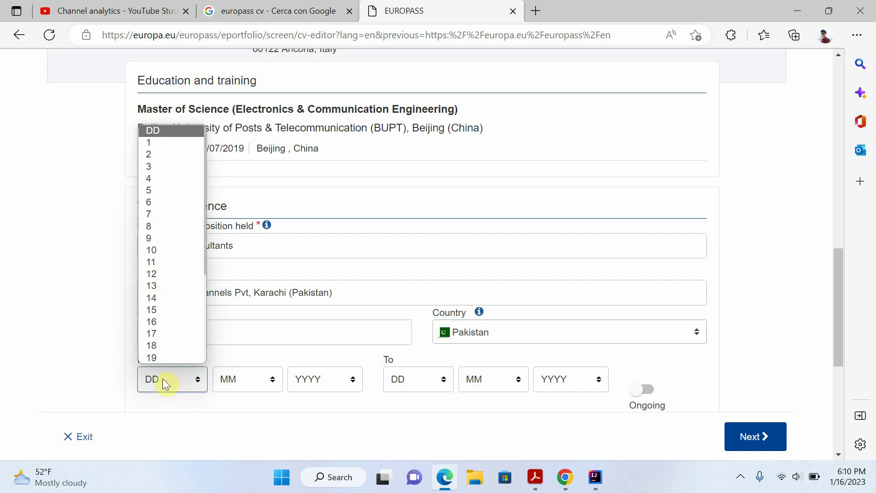
click(154, 250)
click(242, 388)
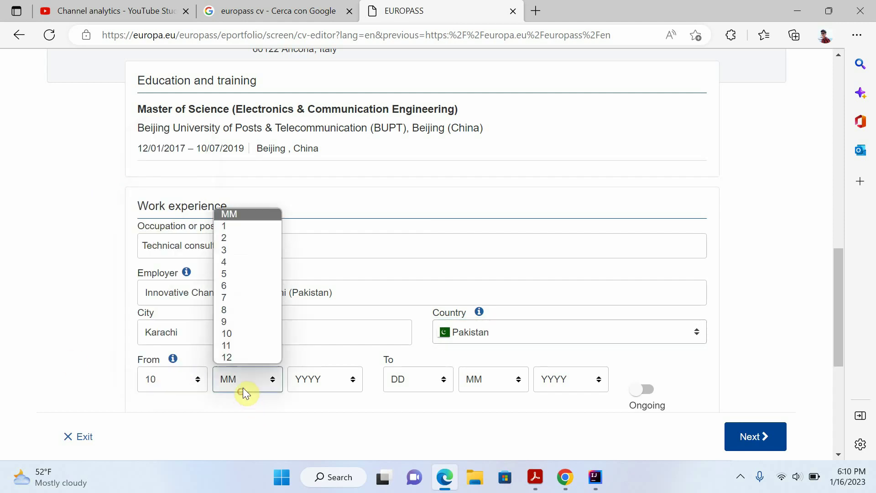
click(227, 272)
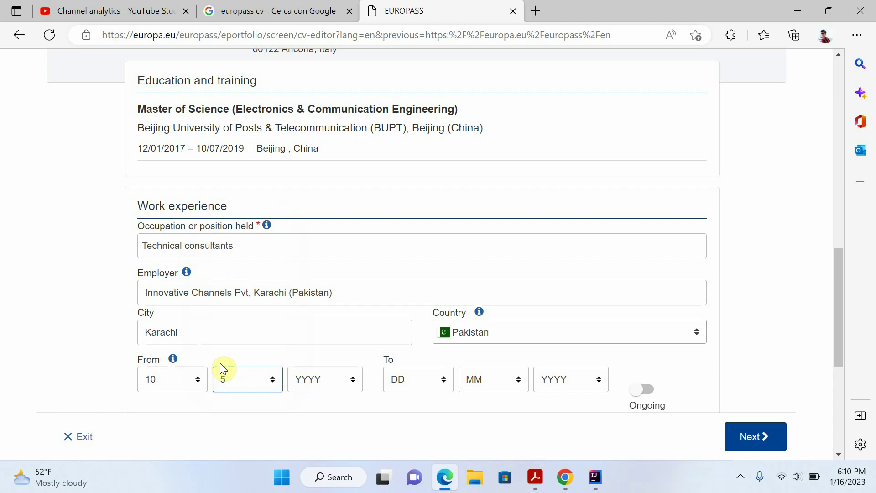
click(338, 381)
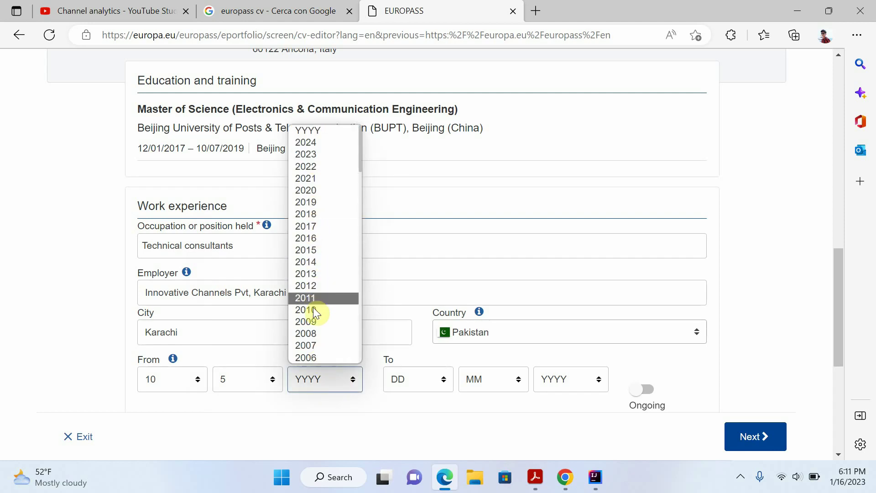
click(312, 240)
Set the job's end date to 10/6/2017.
click(408, 380)
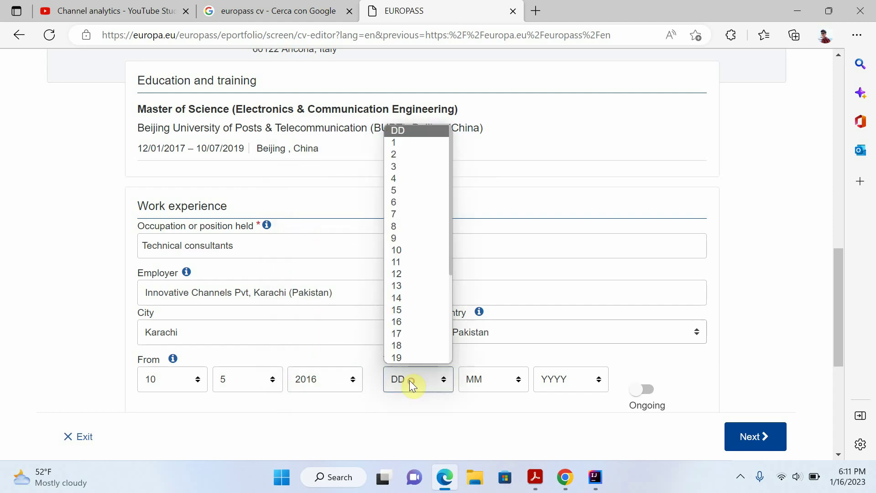
click(395, 239)
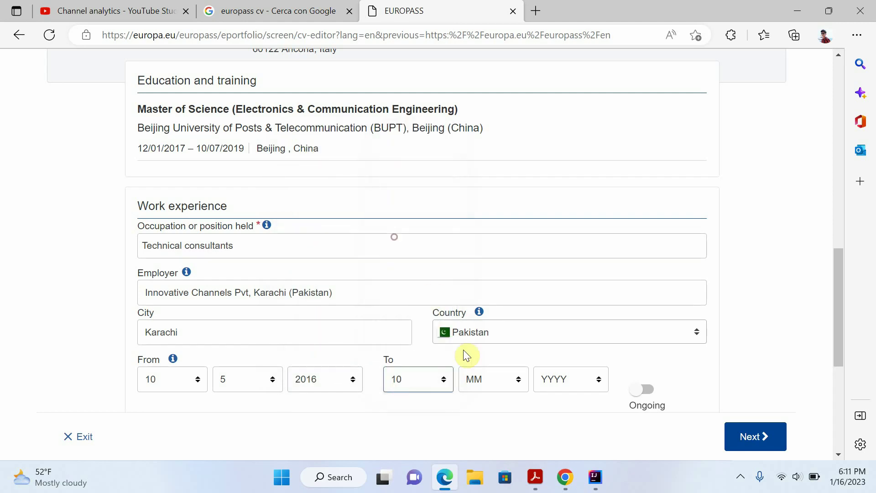
click(480, 378)
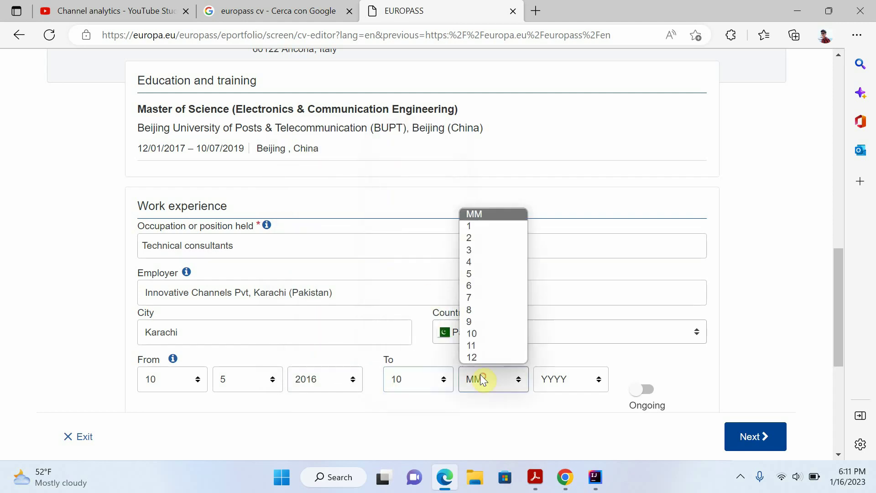
click(470, 290)
click(563, 380)
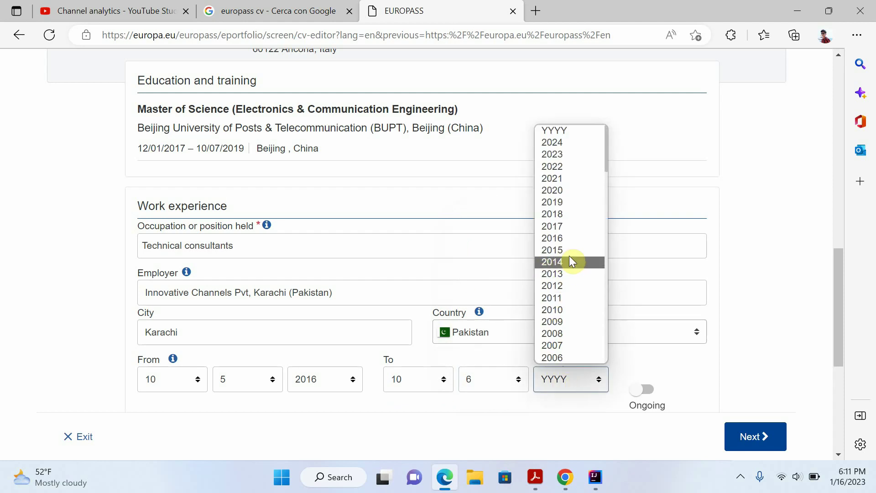
click(553, 227)
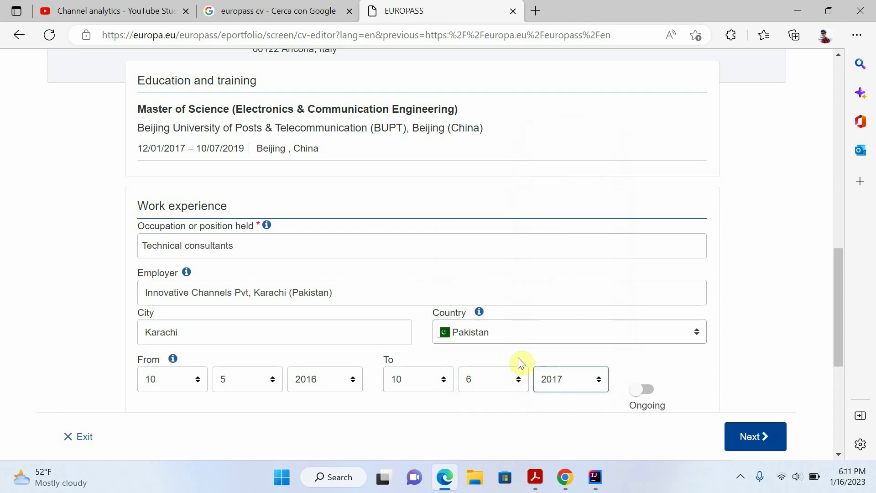
scroll(563, 368, down, 4)
Copy the three duty bullet points of the Technical consultants job from the old CV PDF.
scroll(446, 375, up, 2)
scroll(416, 361, down, 2)
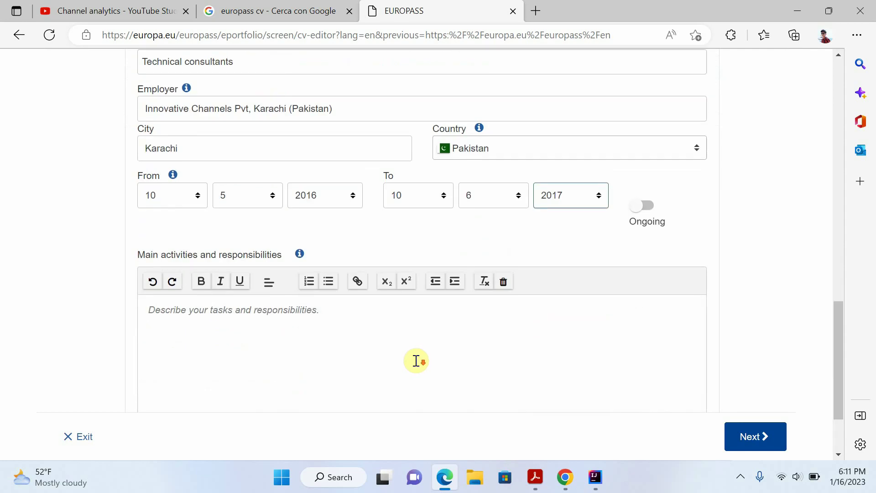
scroll(258, 342, down, 2)
click(242, 217)
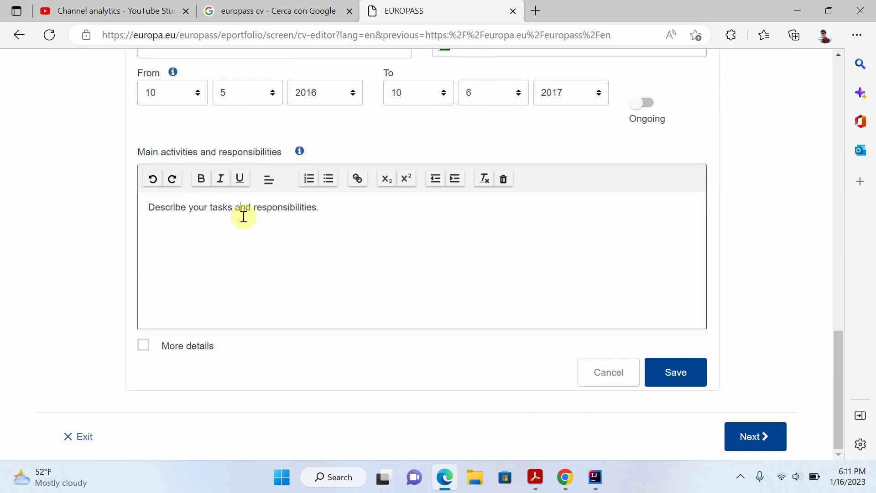
key(alt+Tab)
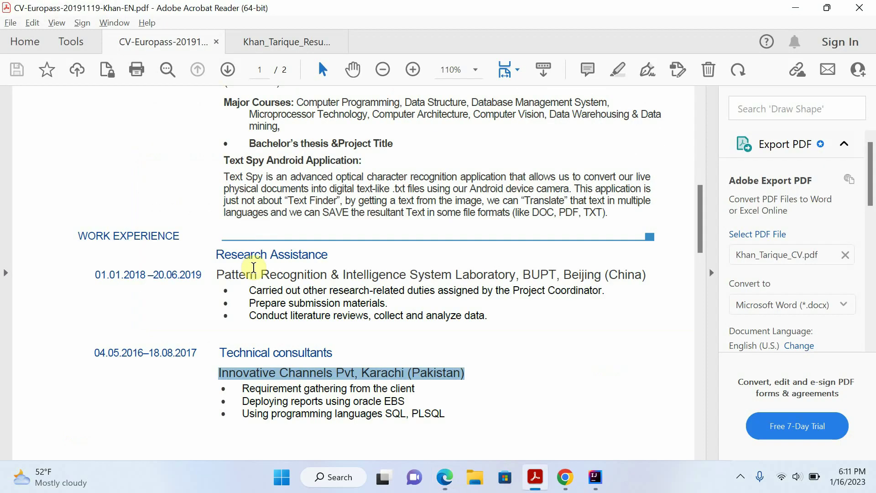
scroll(294, 349, down, 2)
drag(219, 348, 453, 377)
key(ctrl+c)
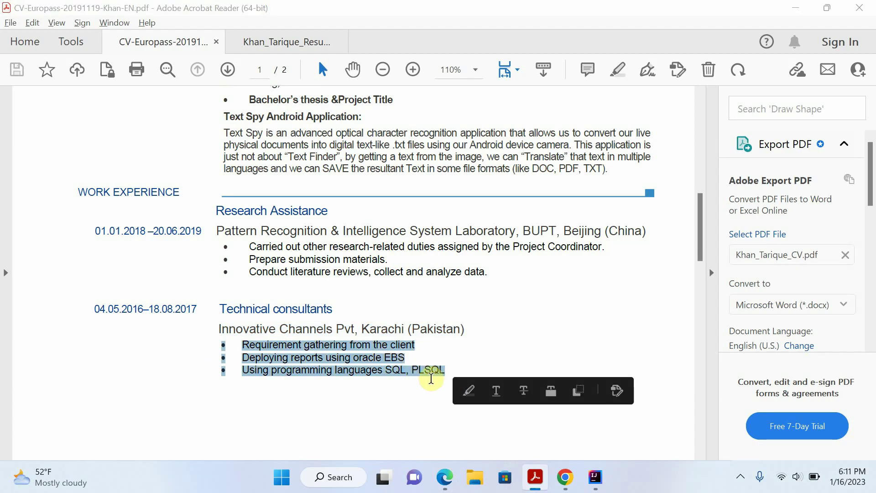
Paste the bullets as main activities, save the job, and start a new work-experience entry.
key(alt+Tab)
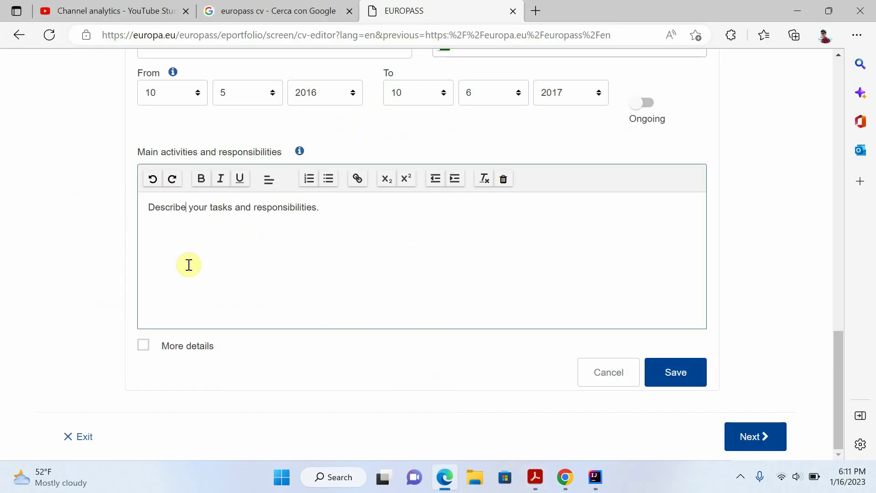
key(ctrl+a)
key(ctrl+v)
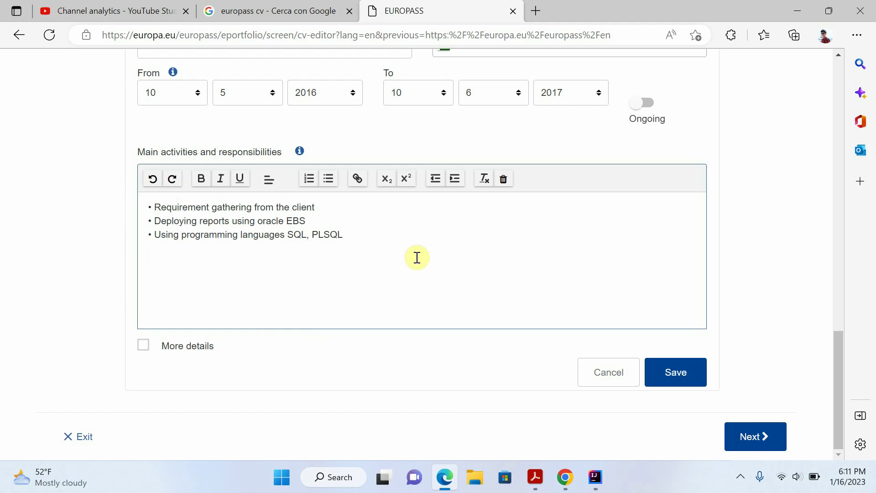
click(670, 369)
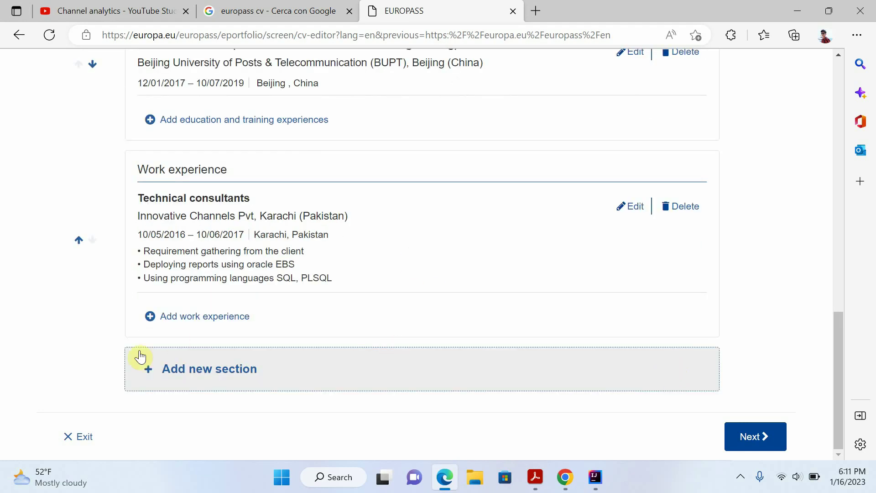
click(192, 315)
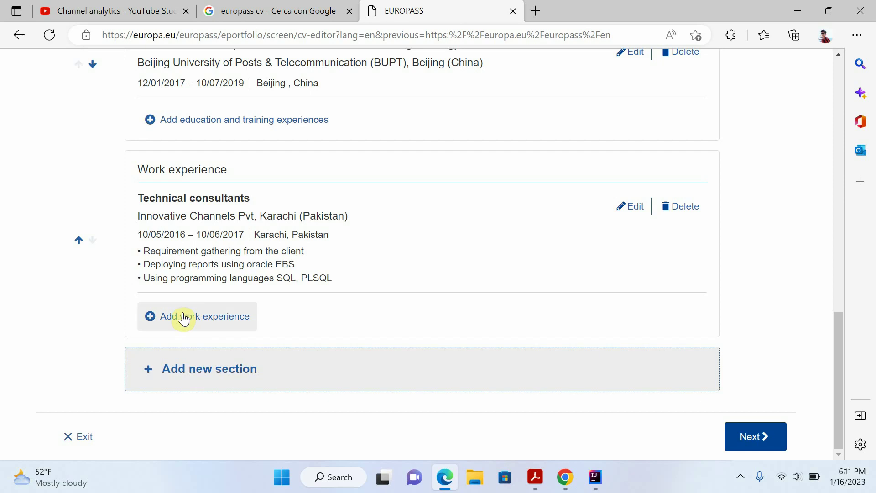
click(179, 323)
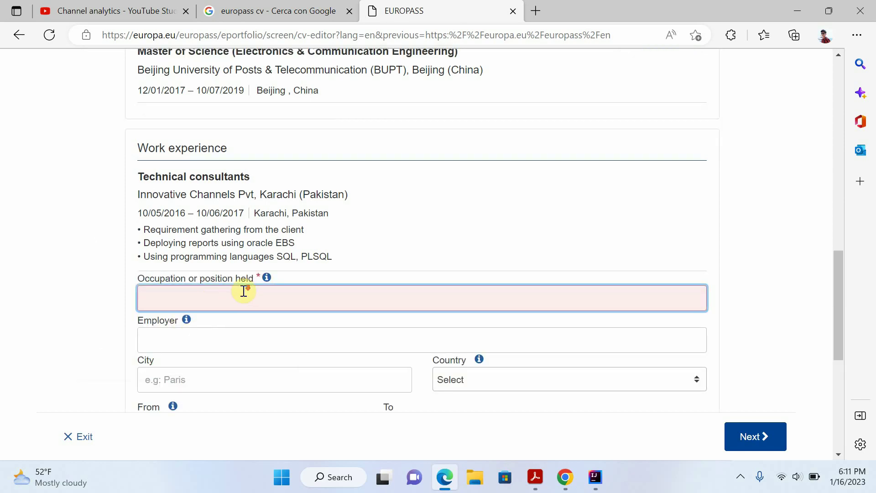
scroll(581, 329, down, 8)
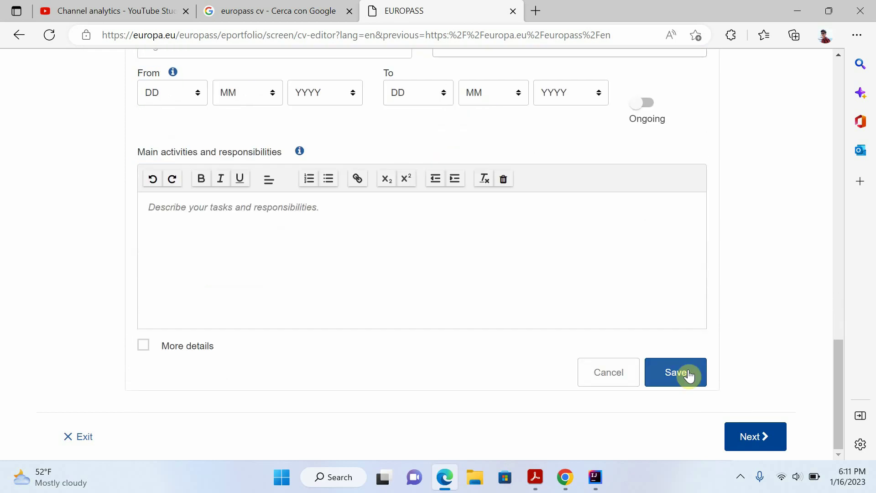
click(593, 377)
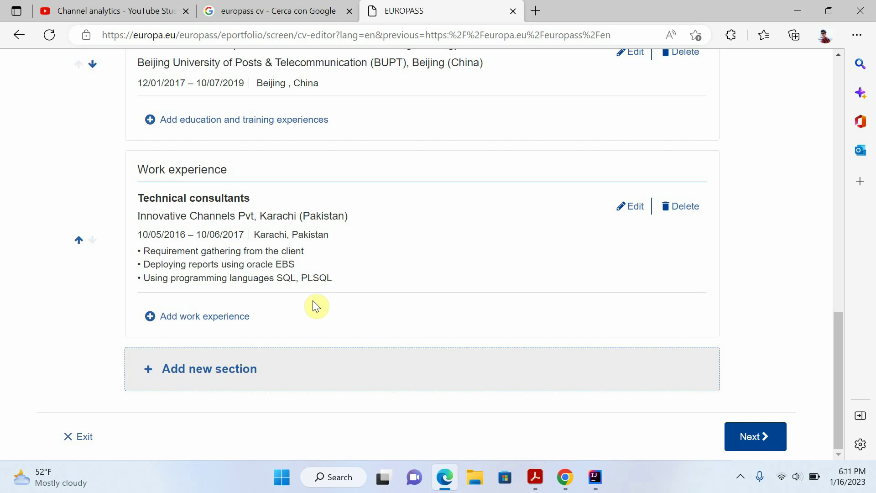
Create a new CV section of type Digital skills.
click(224, 369)
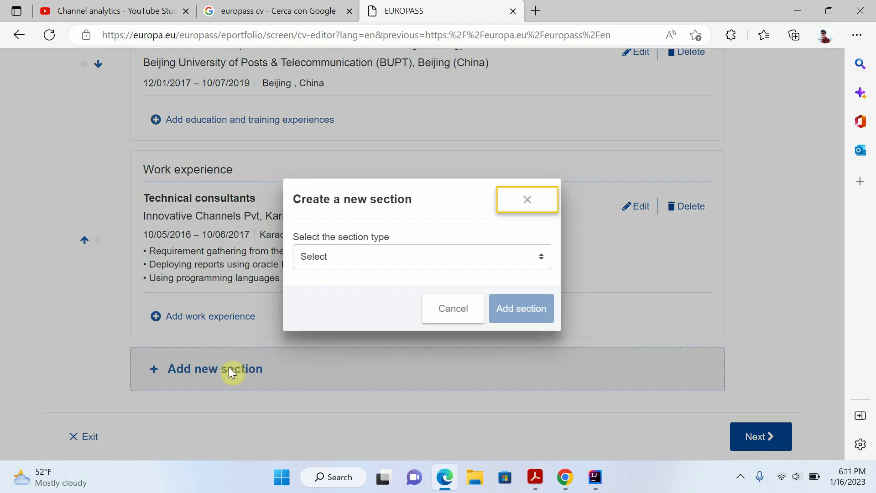
click(339, 258)
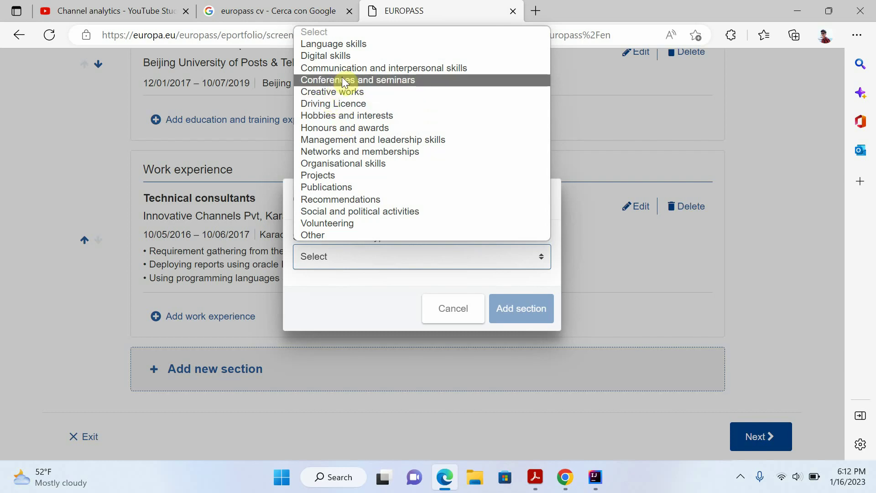
click(325, 55)
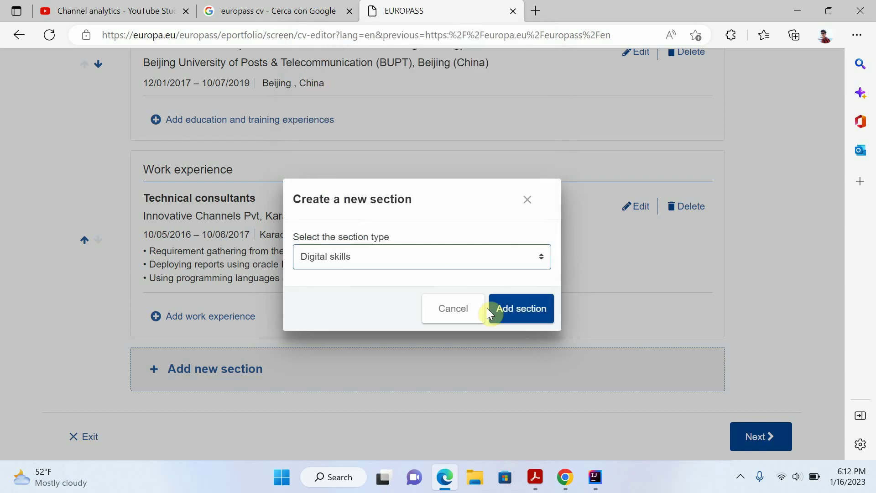
click(511, 314)
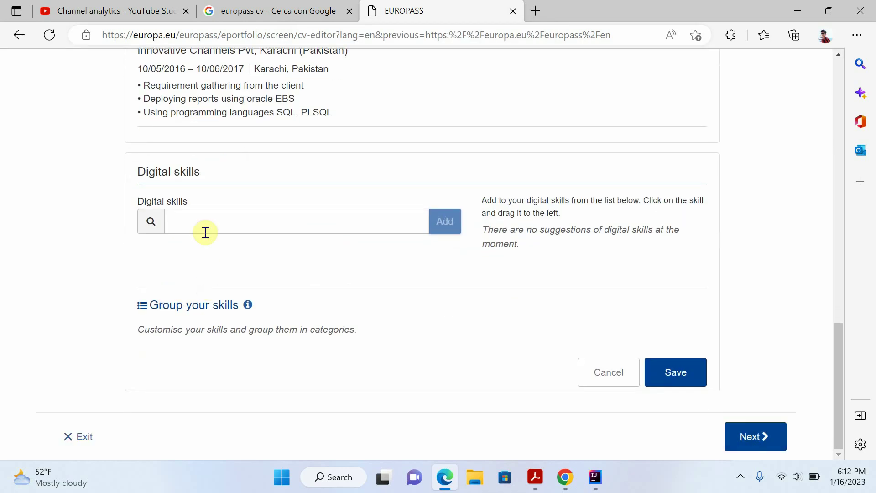
Add Java and PhP to the digital skills list.
click(225, 228)
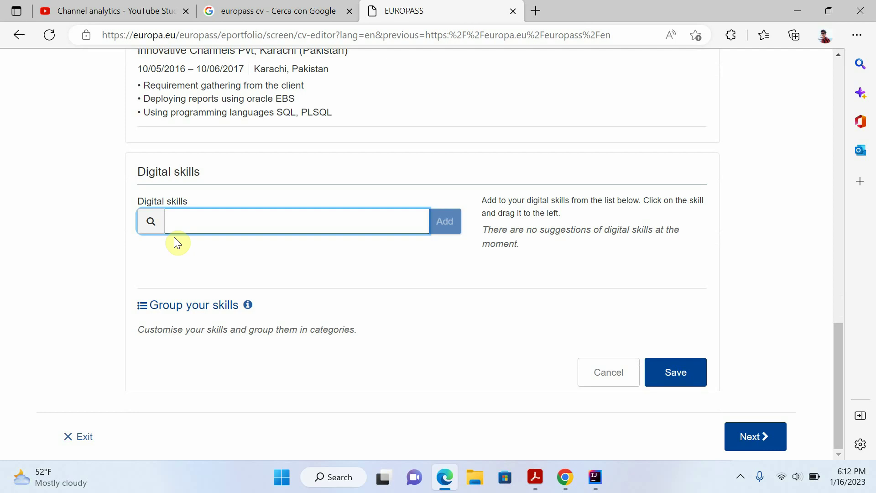
text(Java)
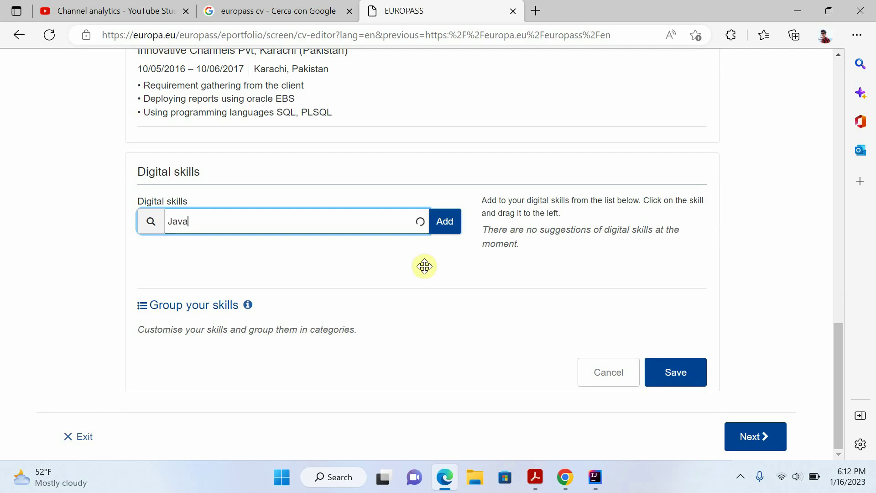
click(445, 222)
click(256, 225)
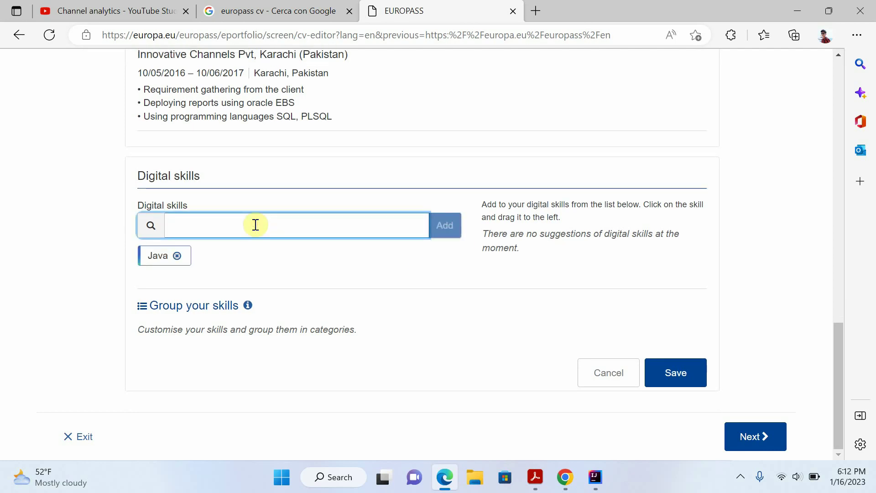
text(Ph)
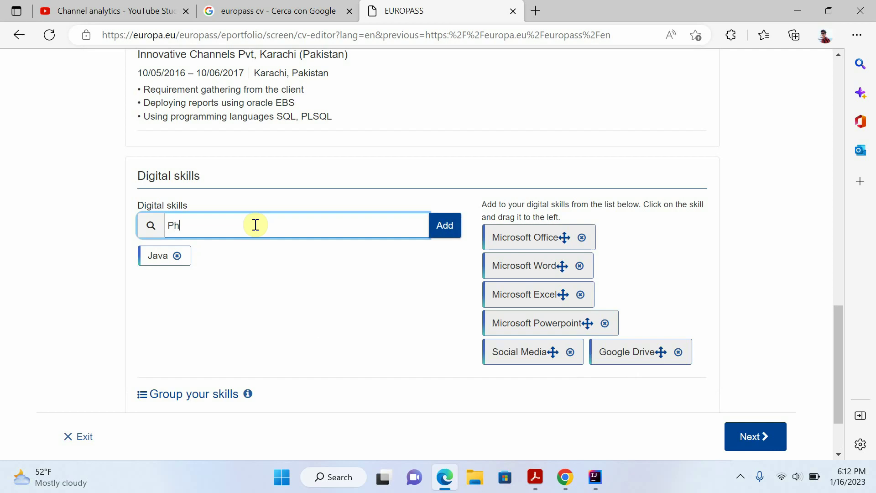
text(P)
click(446, 228)
Add Pyton and SQL to the digital skills and save the section.
click(225, 226)
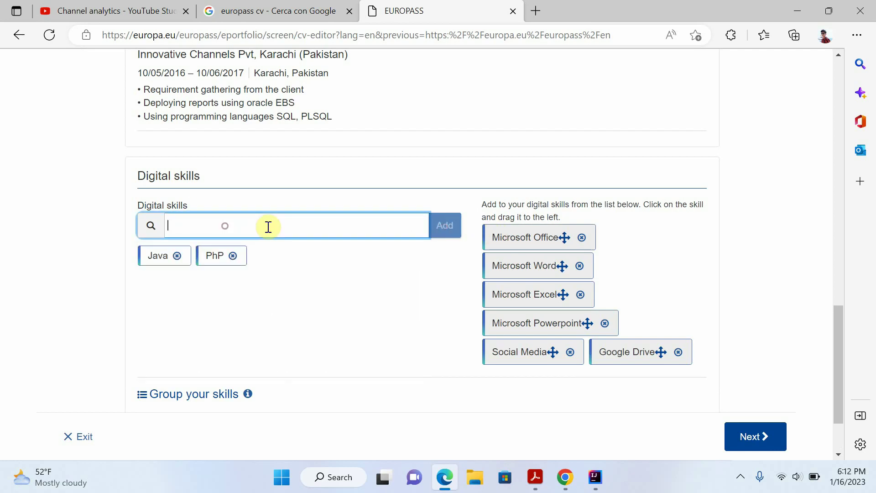
text(Pyt)
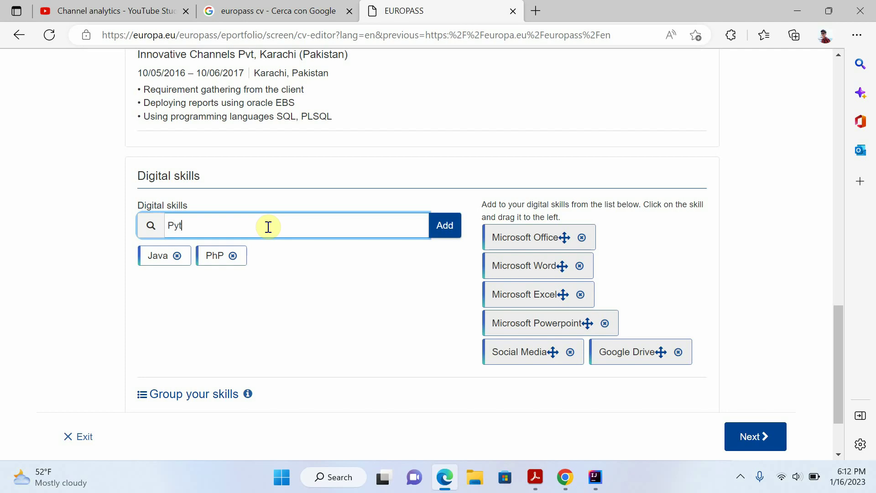
text(hin)
key(BackSpace)
key(BackSpace)
key(BackSpace)
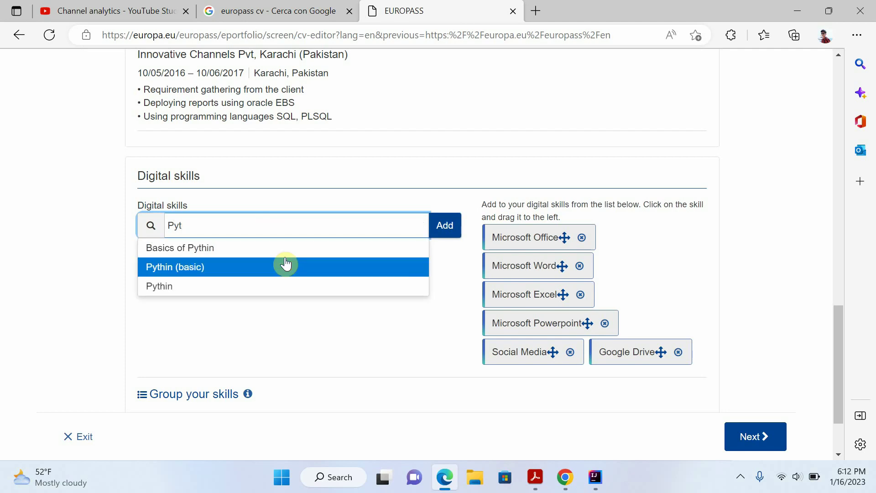
text(on)
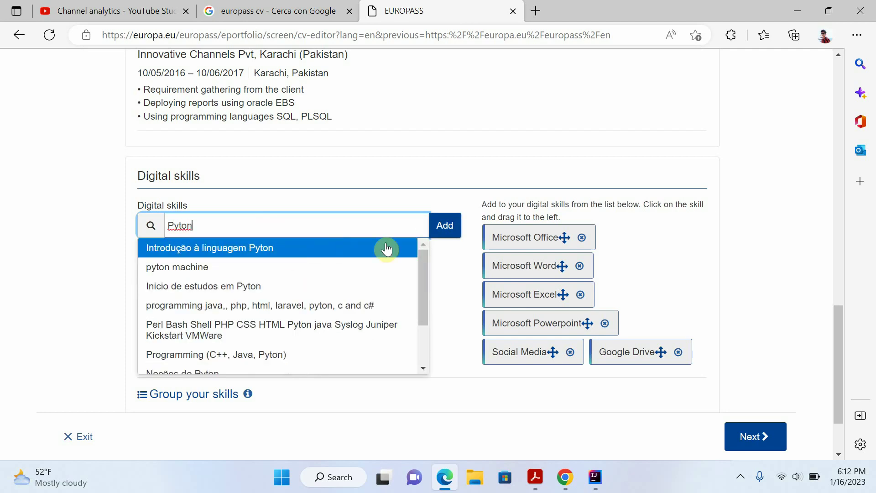
click(445, 225)
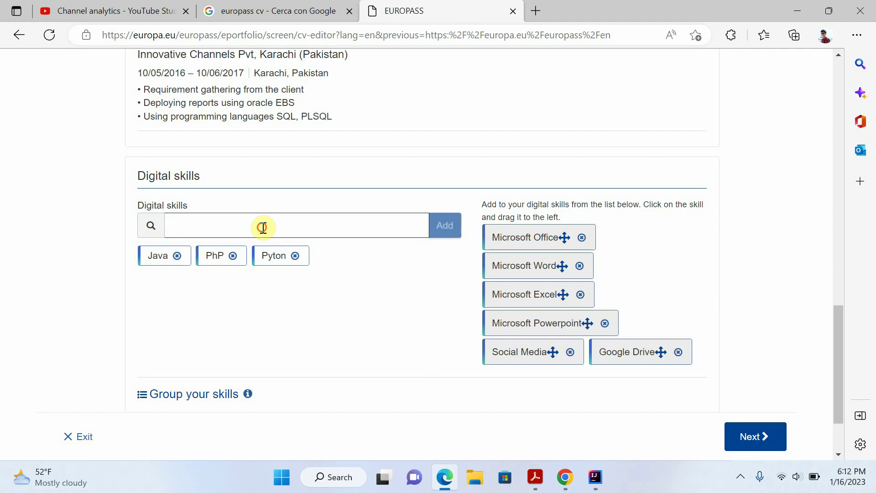
click(264, 224)
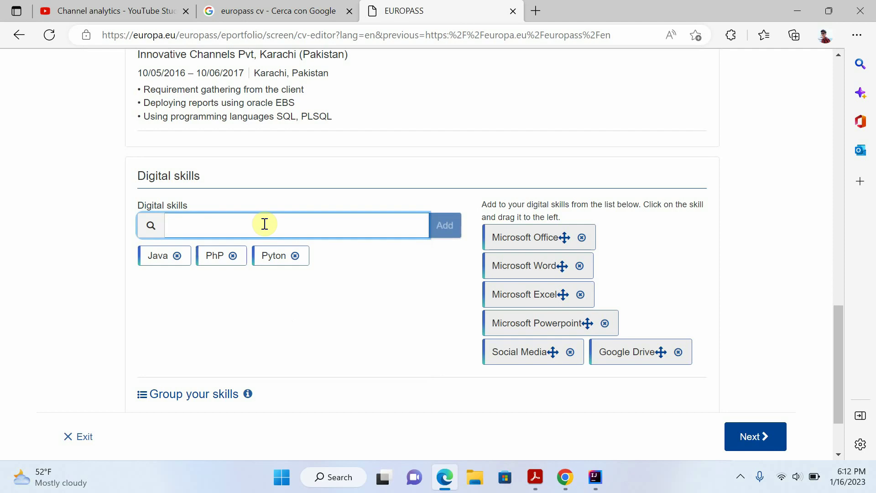
text(S)
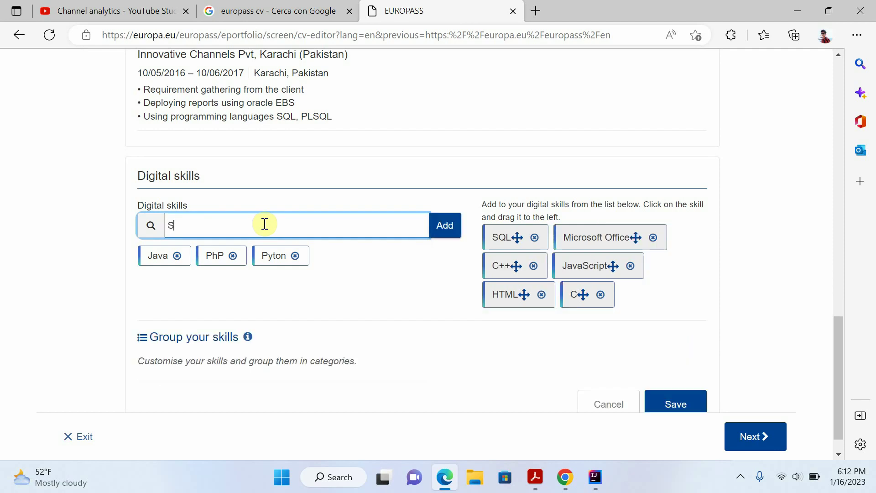
key(BackSpace)
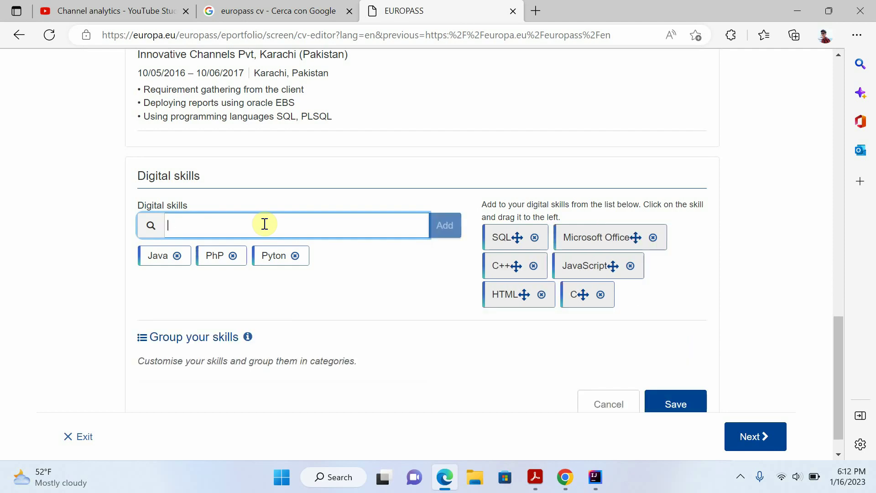
text(SQL)
key(Return)
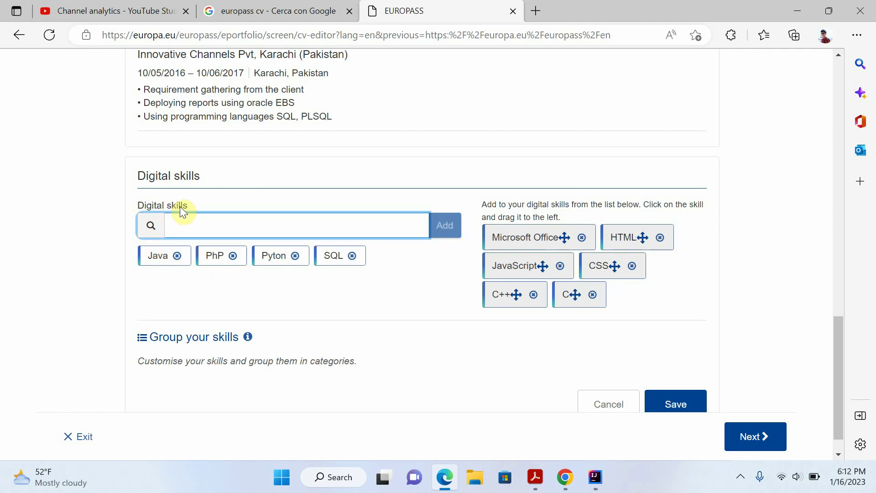
scroll(599, 342, down, 1)
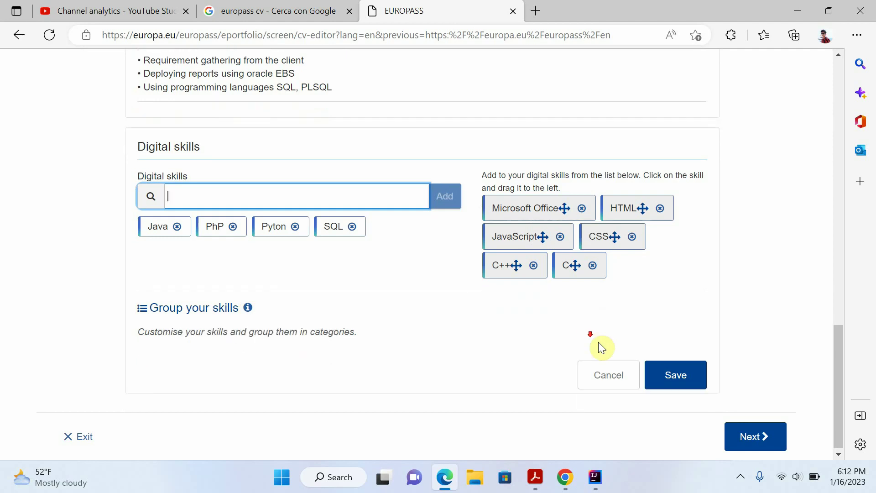
click(670, 379)
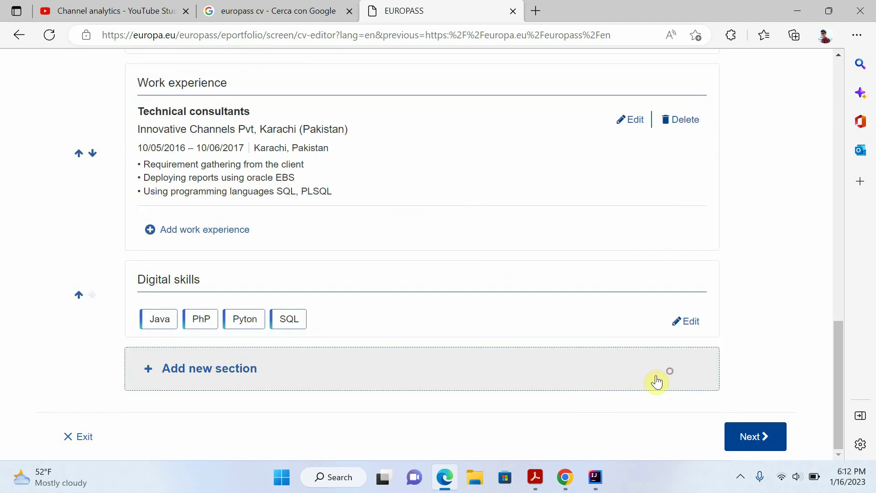
Create a new CV section of type Publications.
click(224, 372)
click(420, 259)
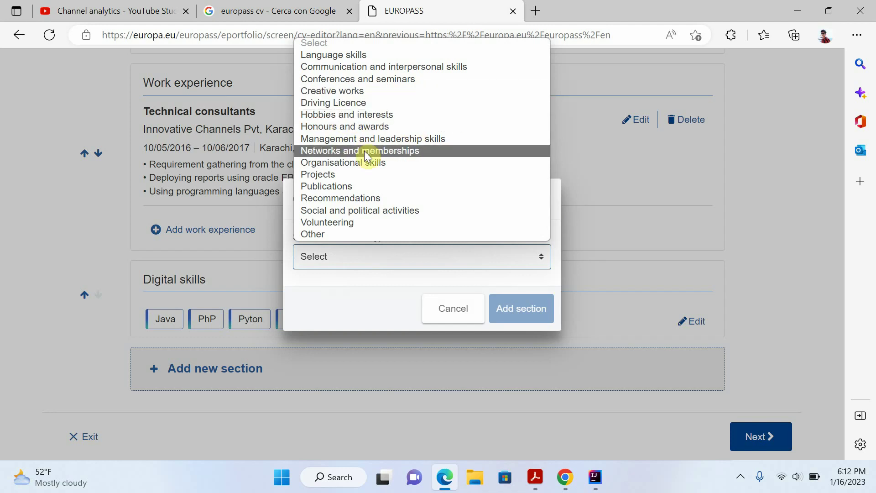
click(352, 186)
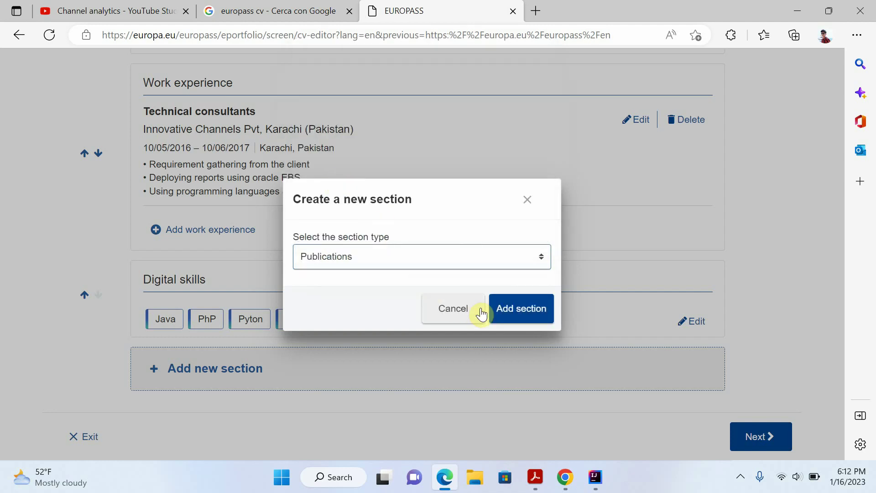
click(501, 312)
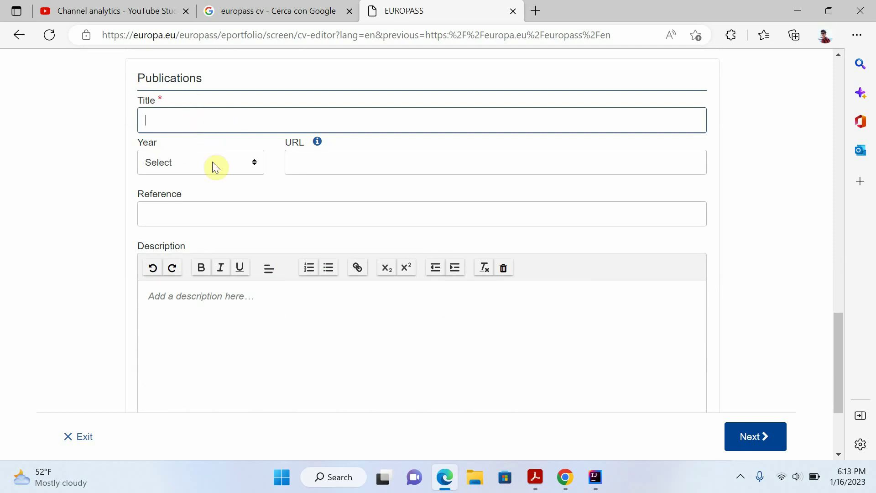
Copy the paper title 'Keyword Extraction Using Graph-Based Approaches' from the old CV's Research Publications.
key(alt+Tab)
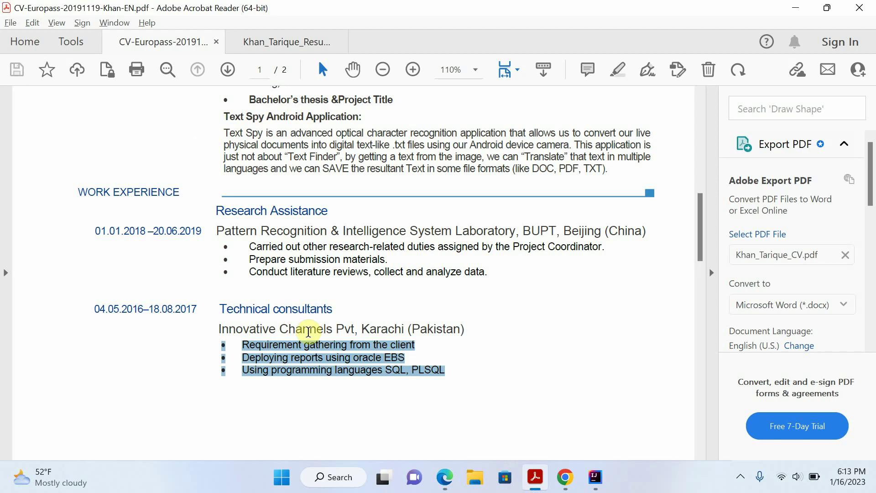
scroll(303, 274, down, 5)
scroll(377, 269, down, 6)
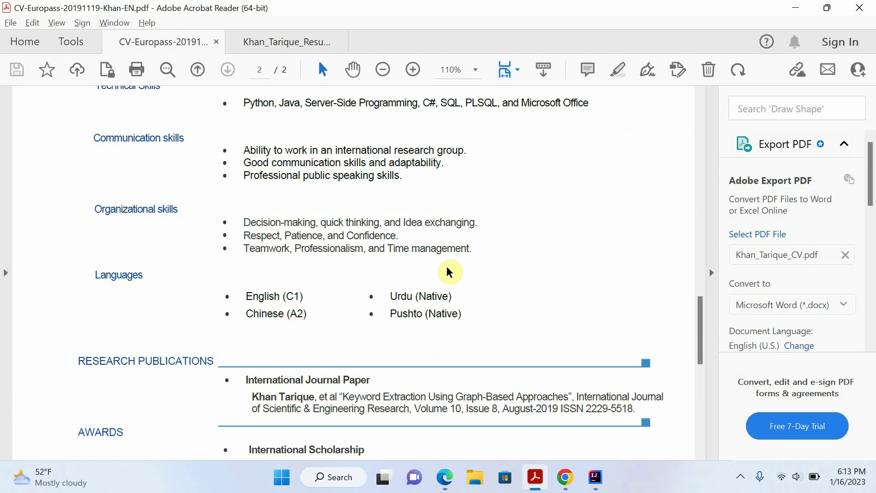
scroll(346, 235, down, 2)
scroll(339, 229, down, 1)
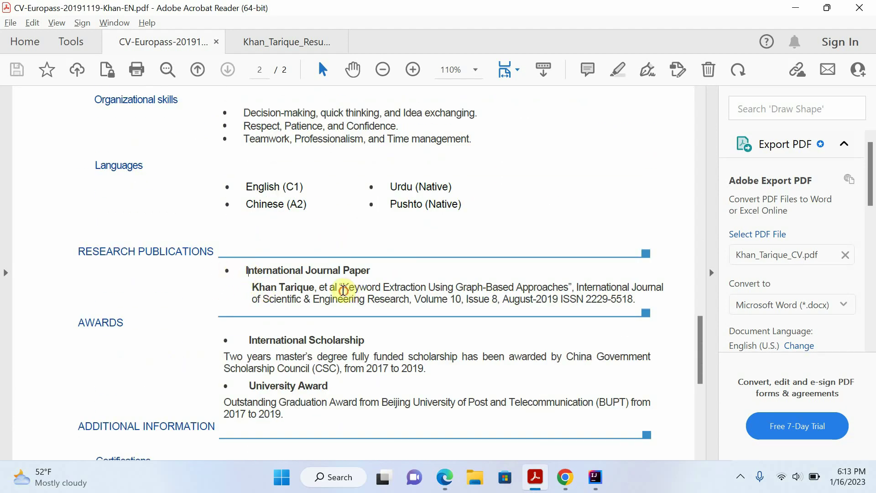
drag(343, 290, 547, 292)
key(ctrl+c)
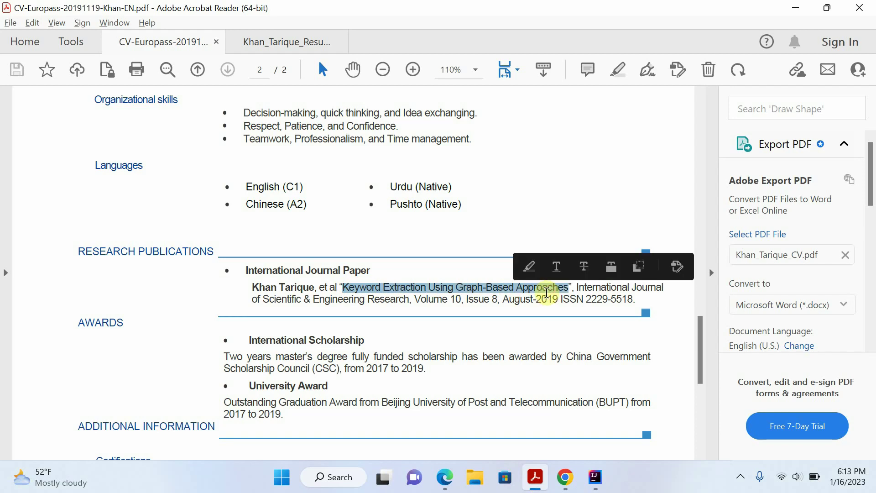
key(alt+Tab)
click(211, 115)
key(ctrl+v)
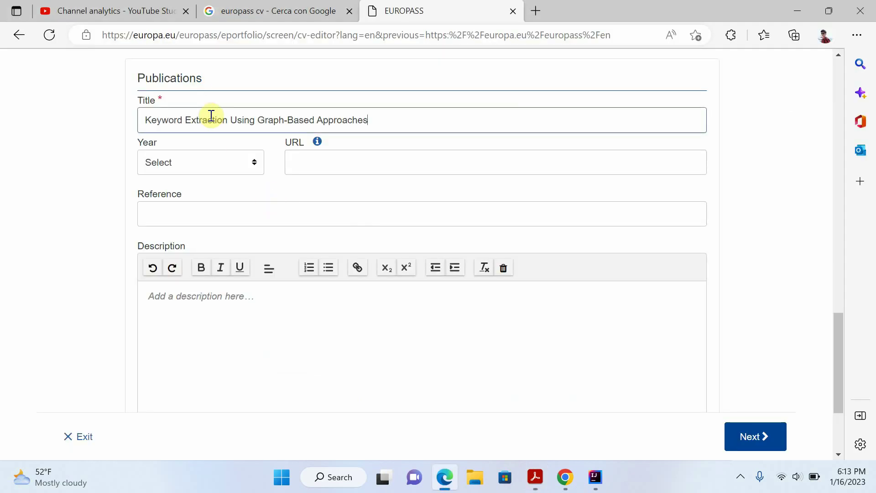
click(193, 164)
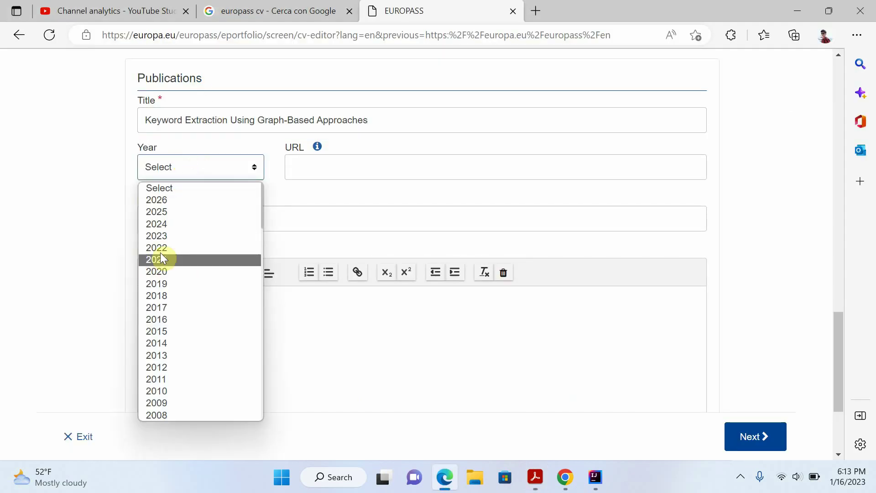
click(171, 308)
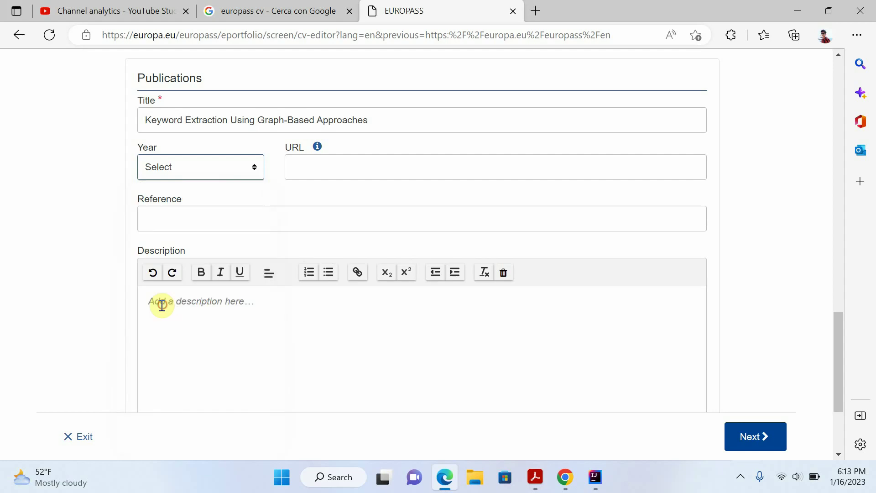
click(322, 166)
text(www.)
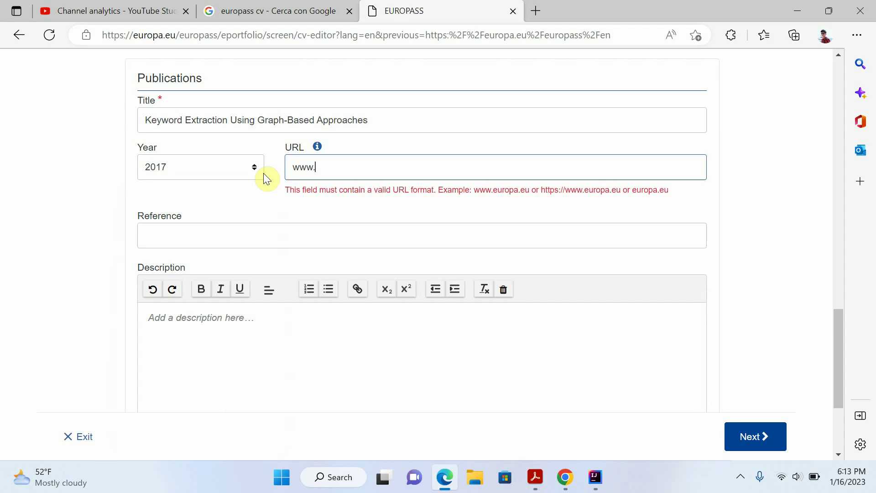
text(k)
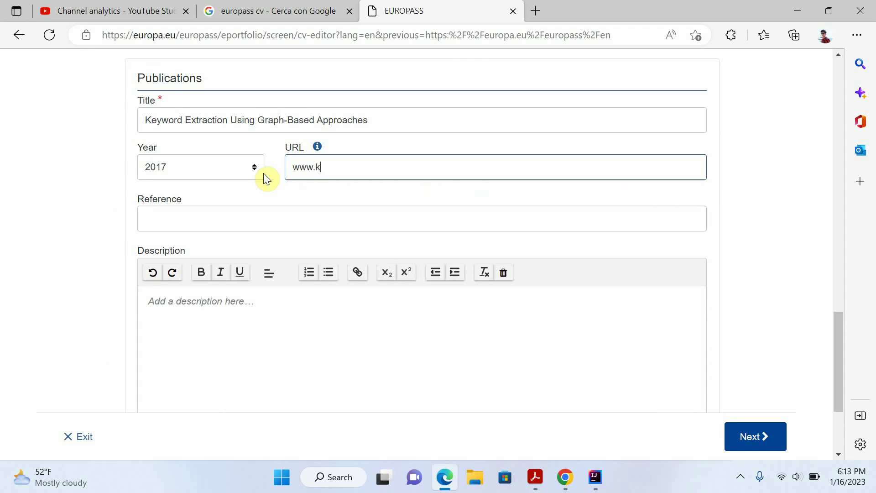
text(eewrvs.com)
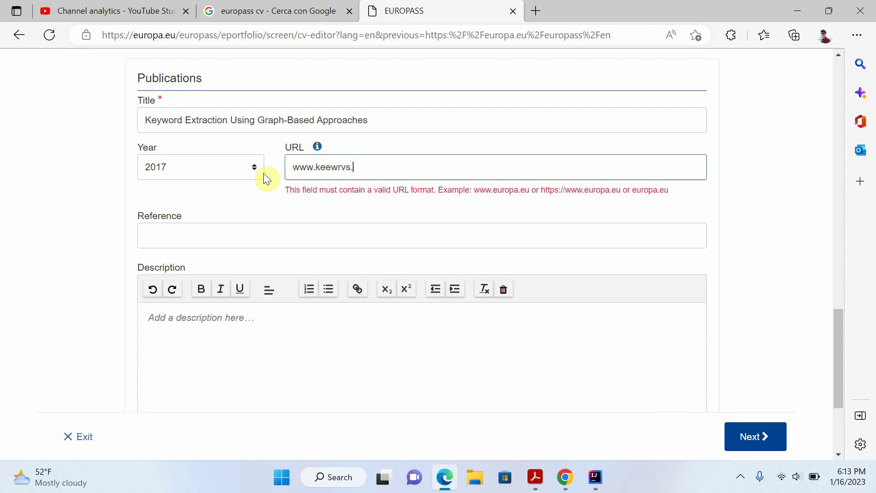
Paste the author name as Reference, save the publication, and discard the extra empty form.
click(241, 210)
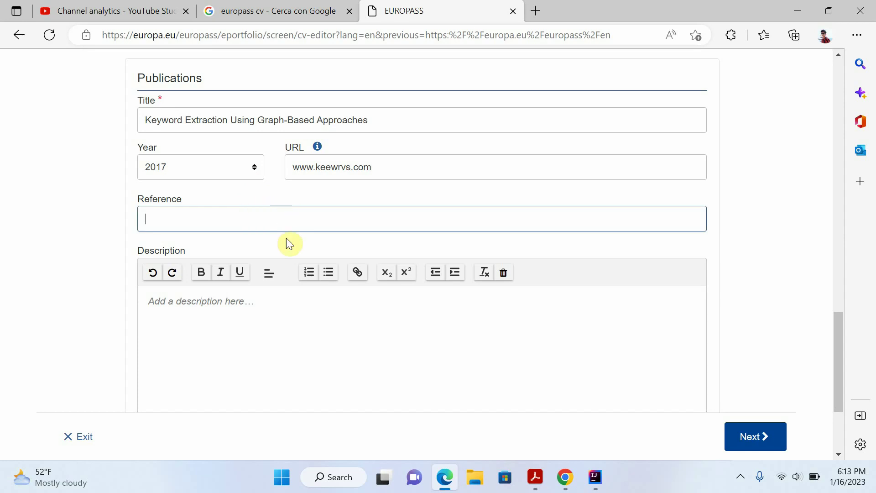
key(alt+Tab)
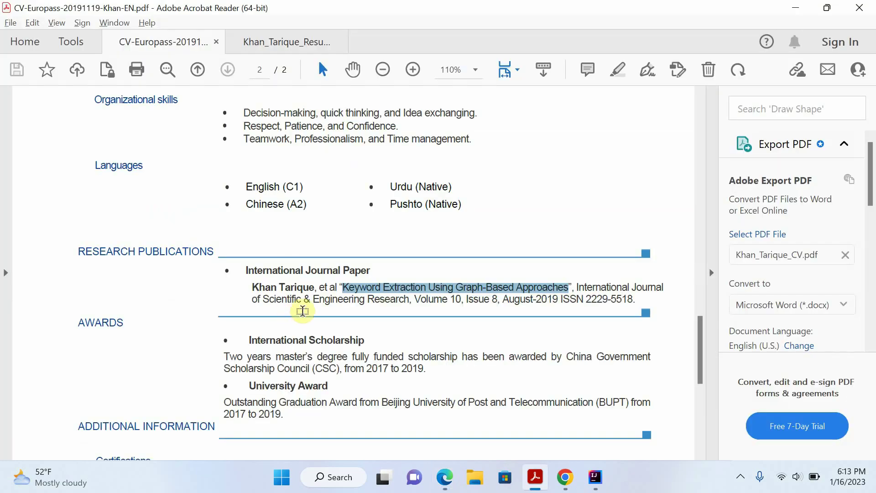
key(alt)
drag(254, 293, 329, 289)
key(alt+Tab)
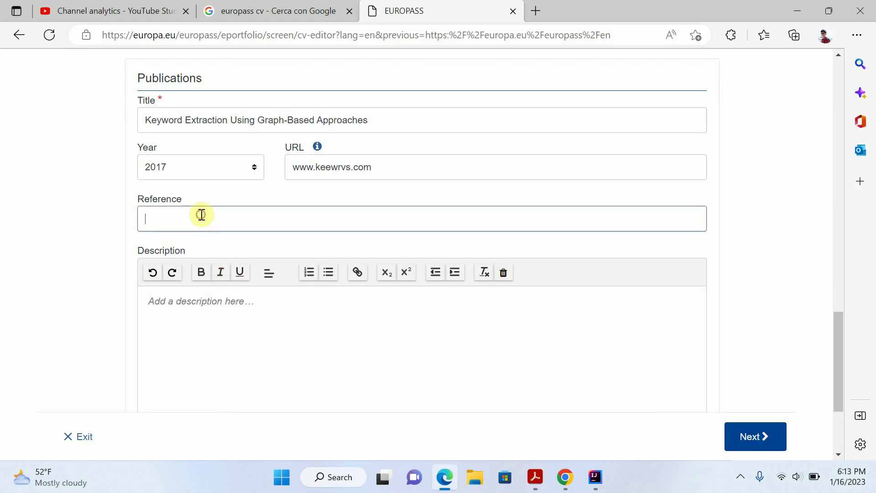
text(Khan Tarique, et al)
scroll(222, 255, down, 3)
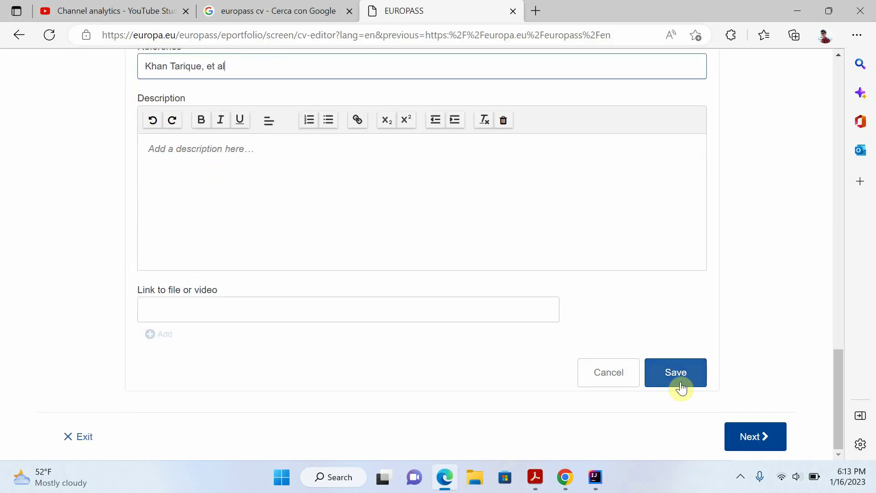
click(678, 383)
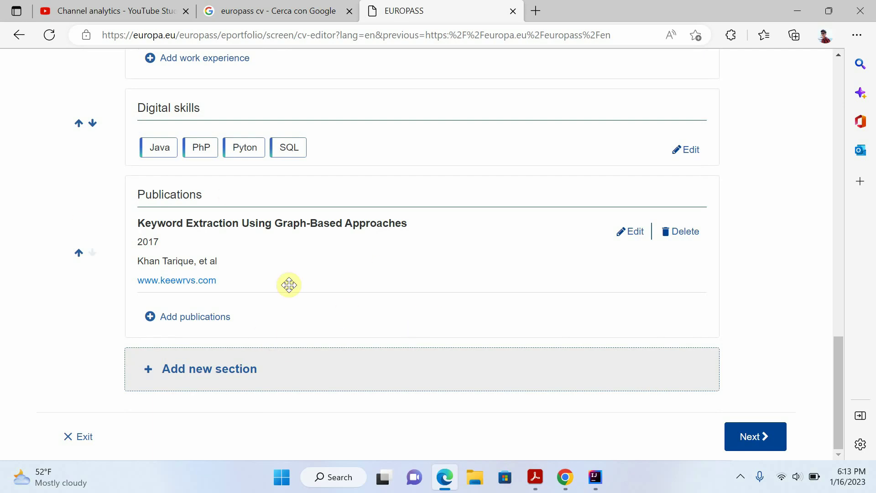
click(197, 318)
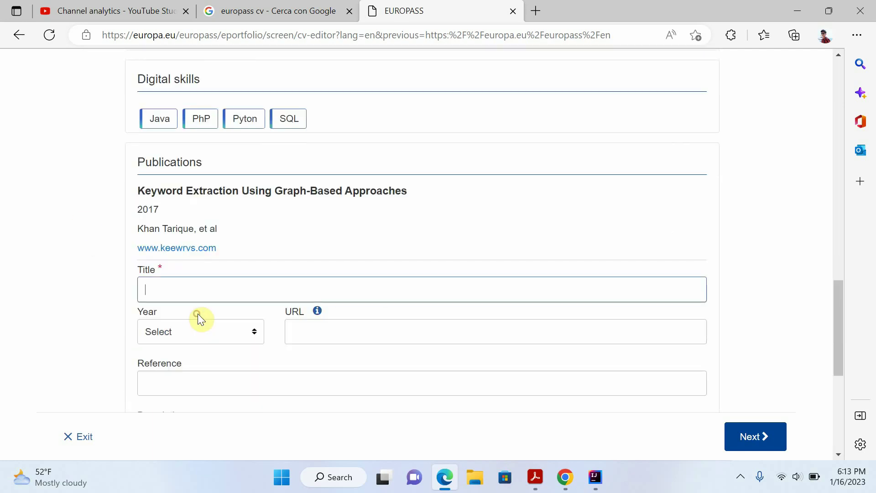
scroll(702, 366, down, 7)
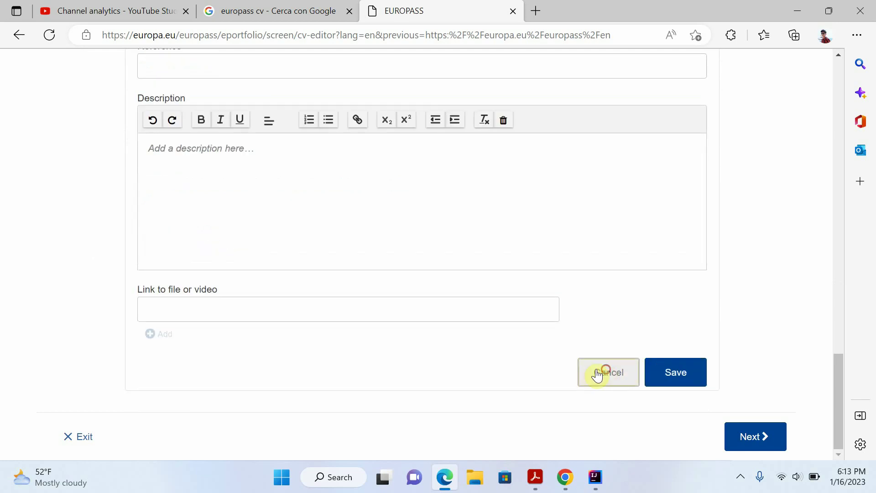
click(603, 373)
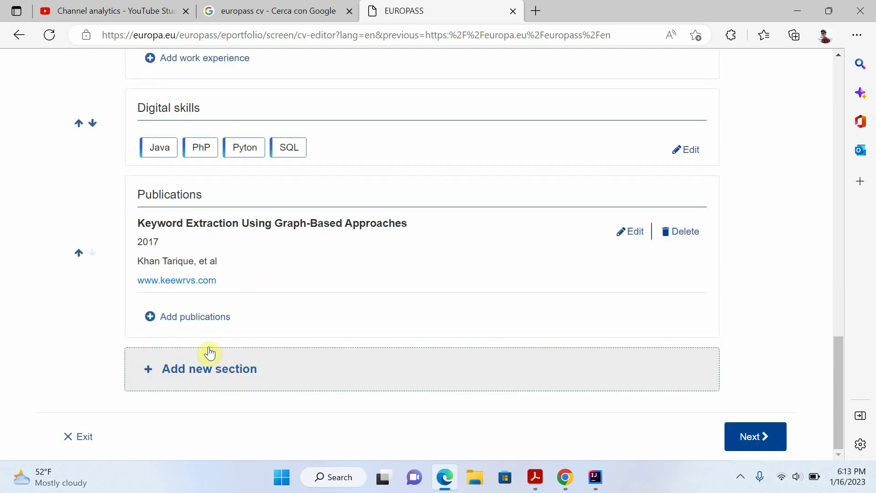
Create a new CV section of type Honours and awards.
click(213, 371)
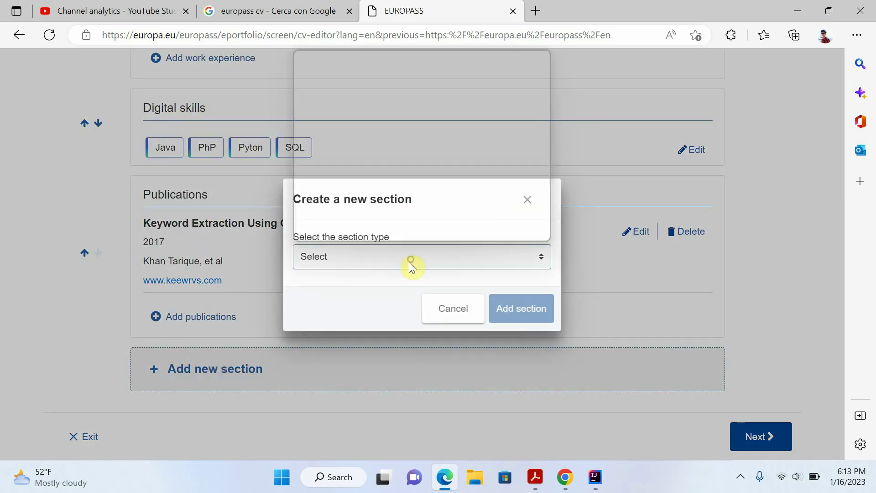
click(409, 262)
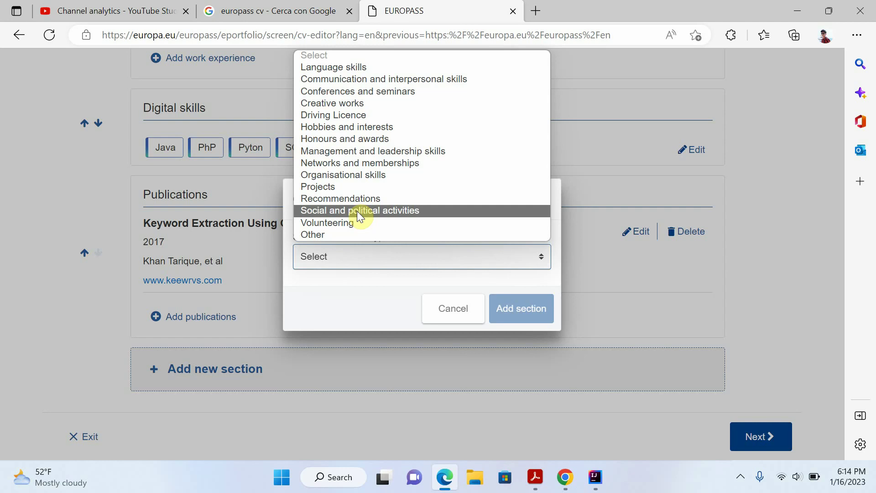
click(356, 139)
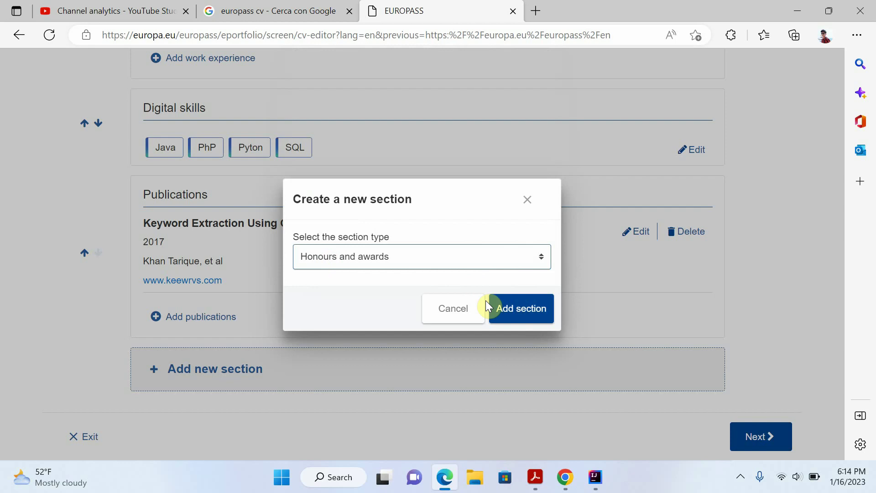
click(504, 316)
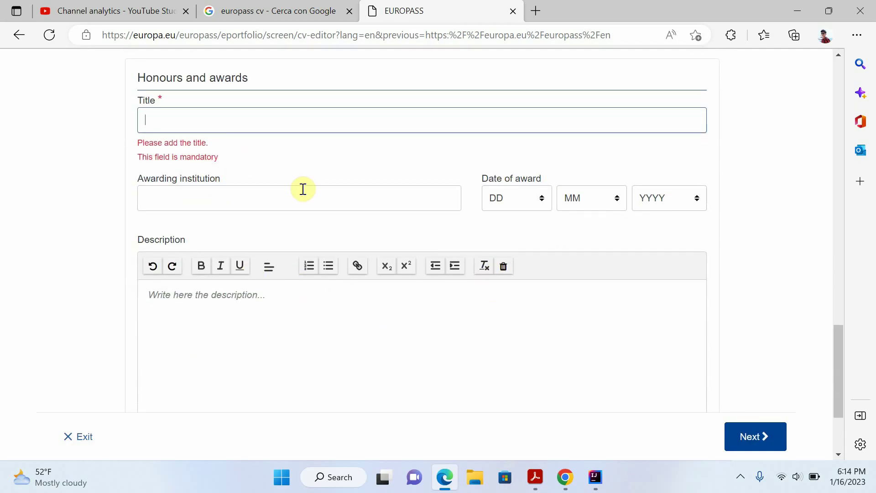
Enter Best Student Award from Beijing University with award date 12/07/2019.
text(Best Student A)
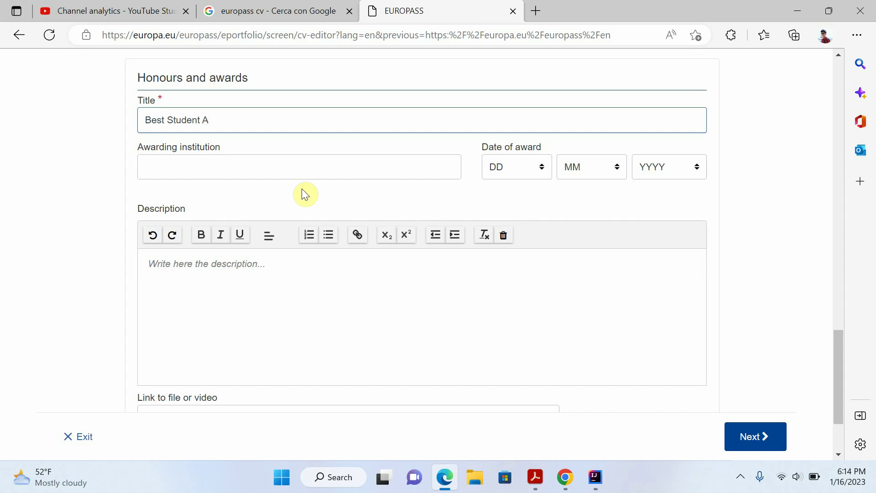
text(ward)
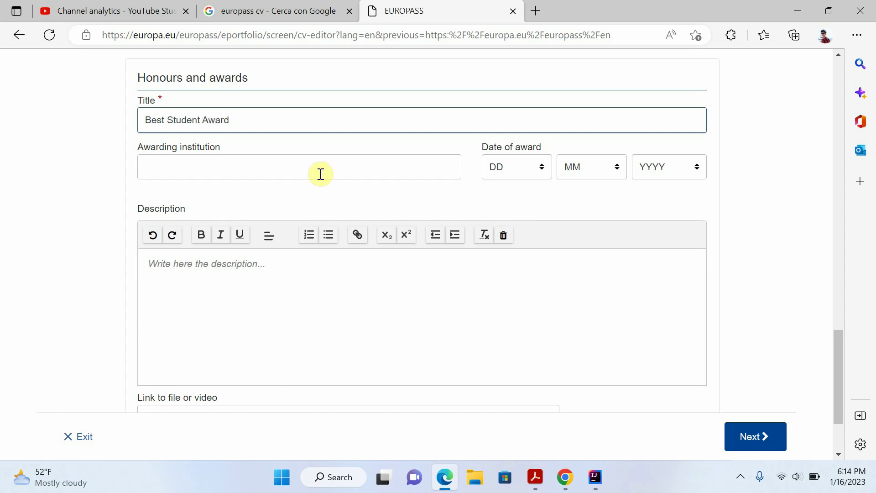
click(321, 173)
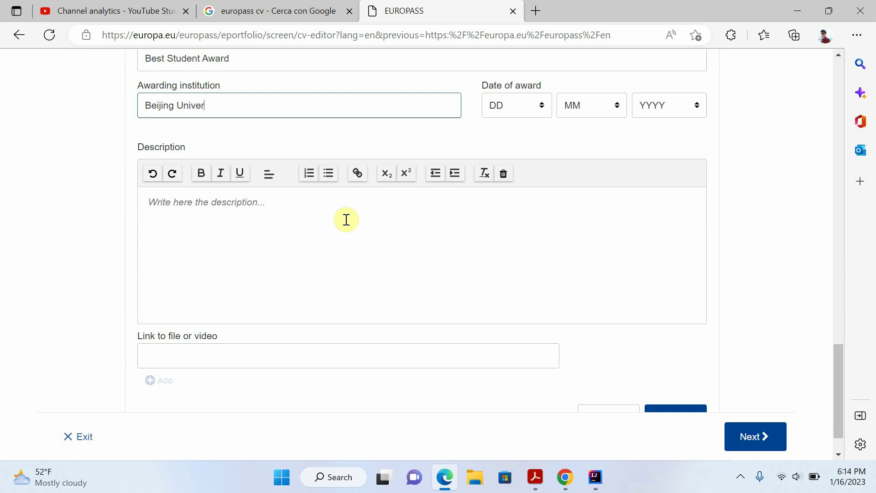
click(487, 108)
click(496, 270)
click(593, 106)
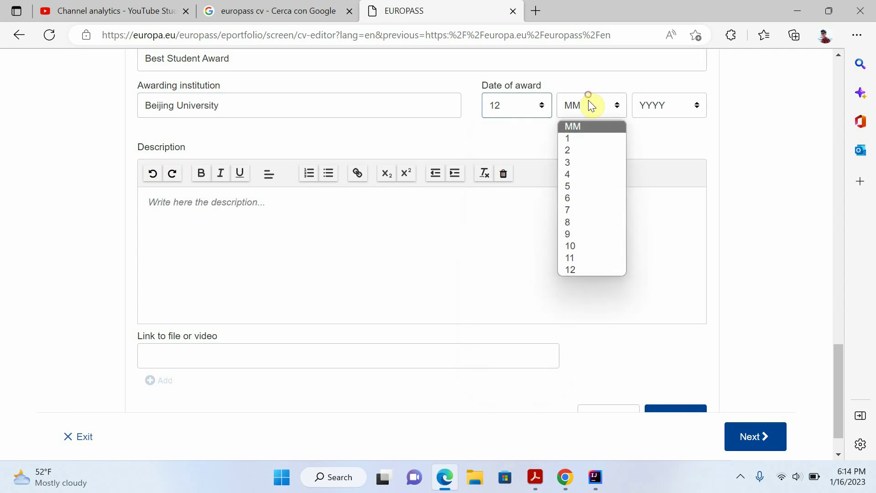
click(588, 210)
click(656, 106)
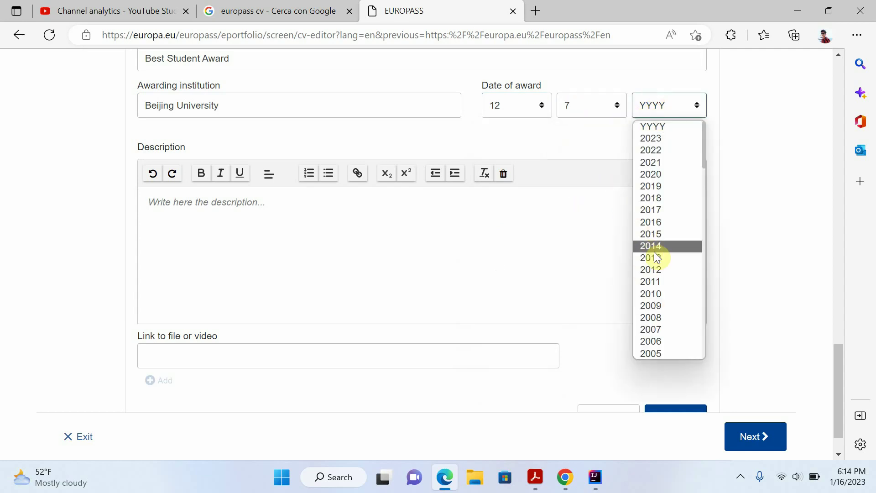
click(658, 186)
scroll(256, 273, down, 1)
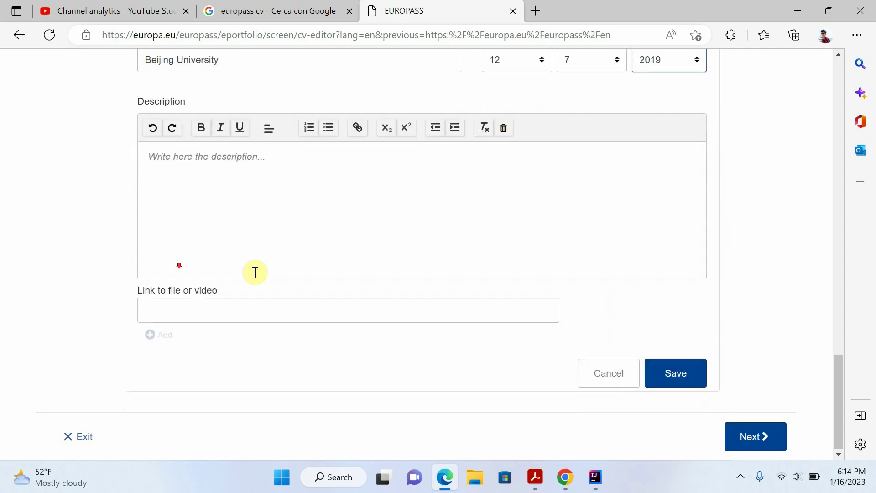
click(274, 175)
Save the award entry and add a Language skills section.
click(678, 382)
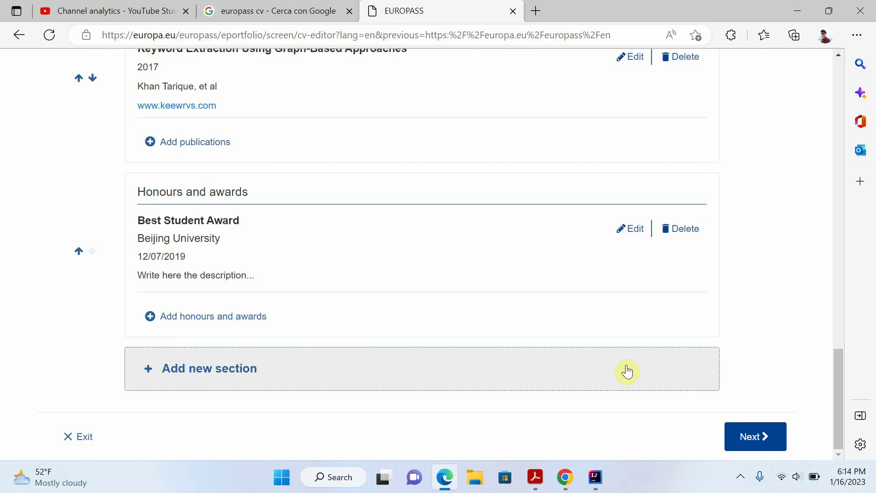
click(189, 367)
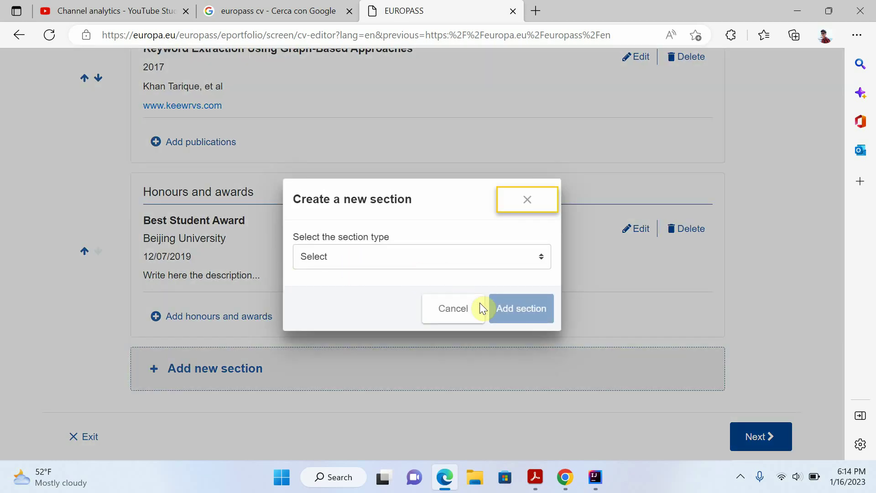
click(423, 262)
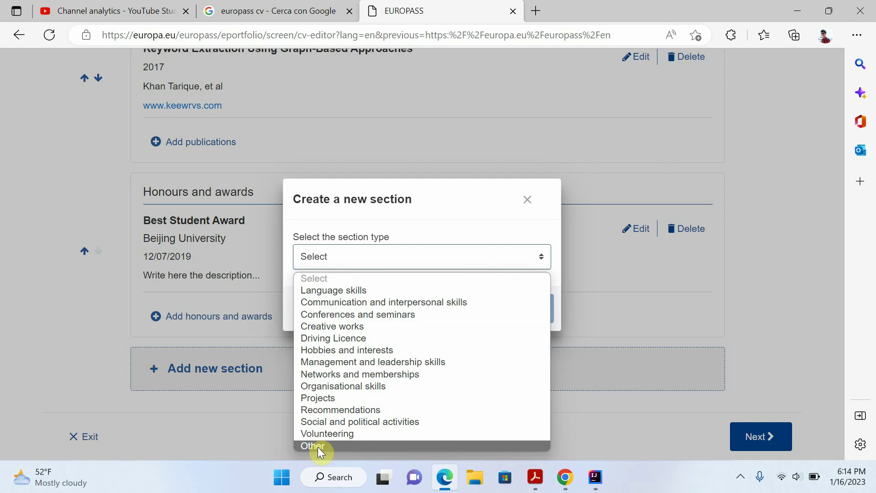
click(354, 289)
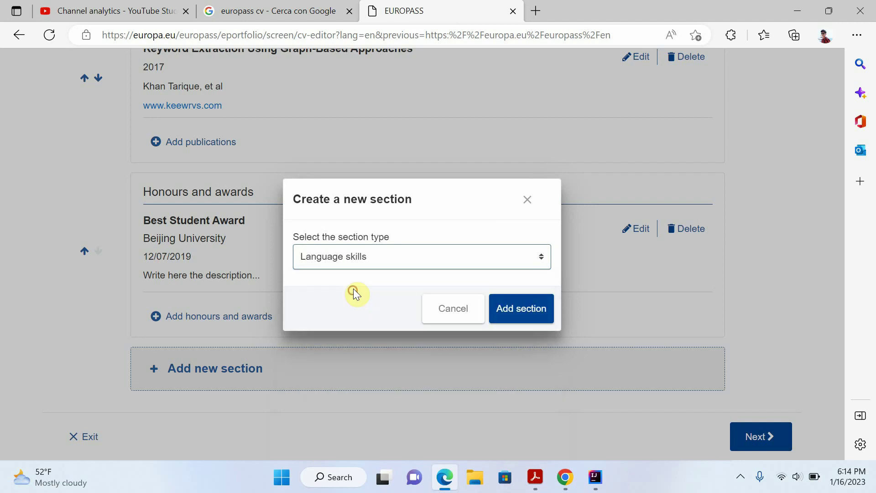
click(517, 316)
Enter Pashto as mother tongue and begin the English foreign-language entry.
click(231, 174)
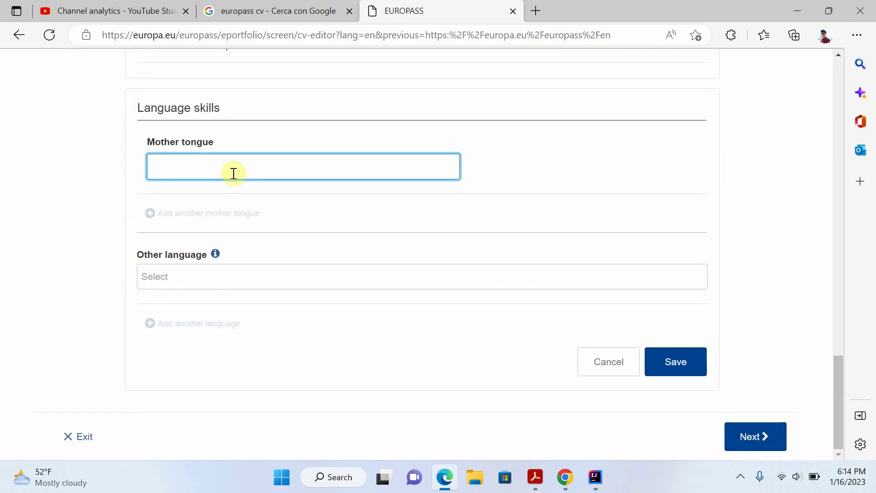
text(Pashto)
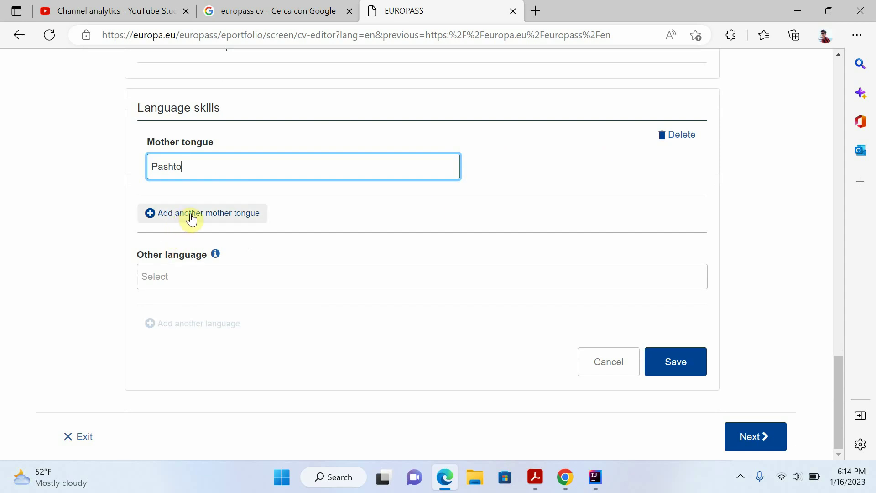
click(200, 270)
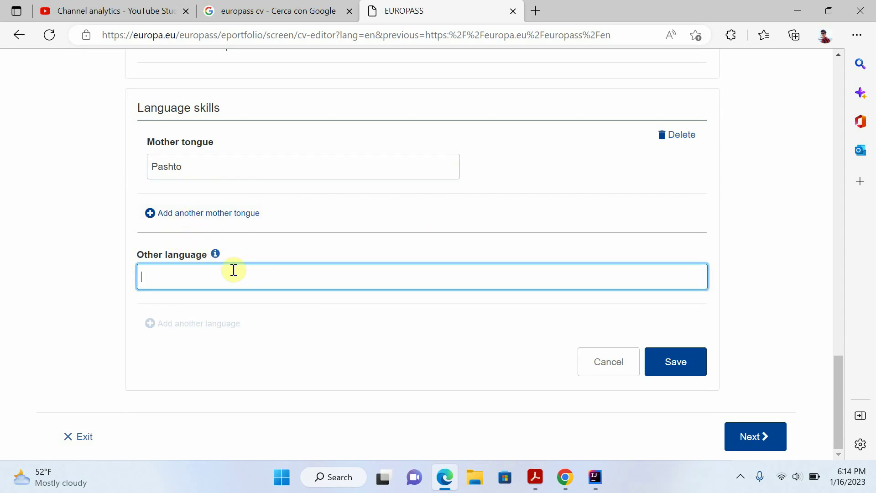
click(209, 160)
click(212, 220)
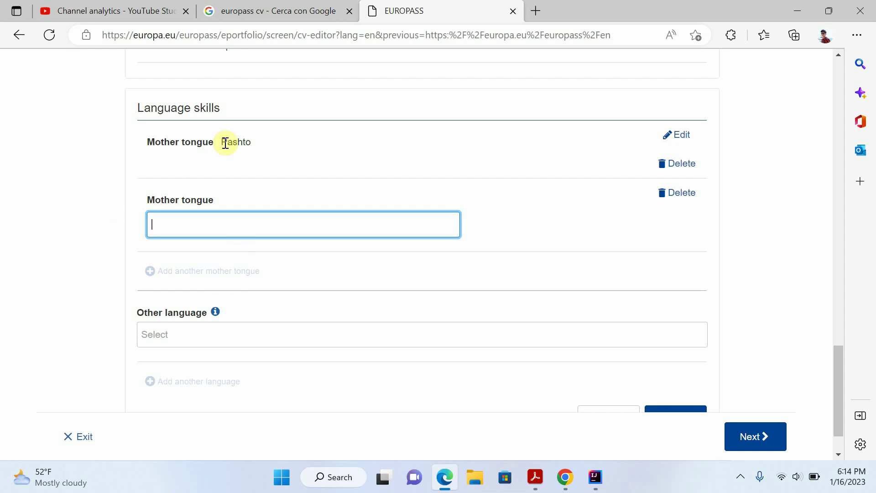
click(206, 329)
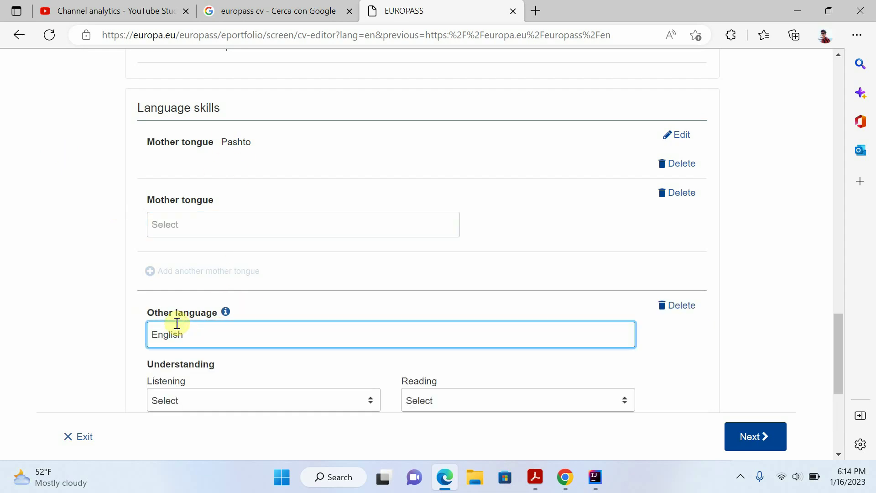
scroll(191, 356, down, 3)
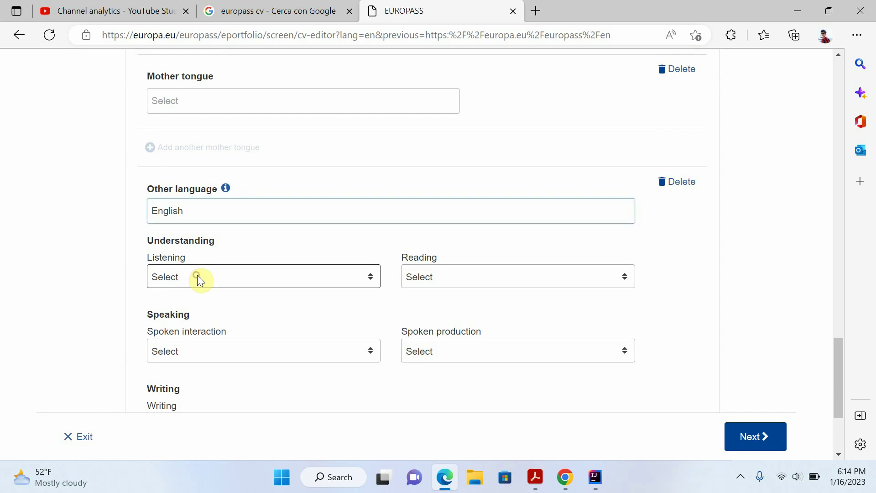
Set English Listening, Reading and Spoken interaction to C1 - Proficient user.
click(197, 275)
scroll(204, 338, down, 1)
scroll(204, 346, down, 2)
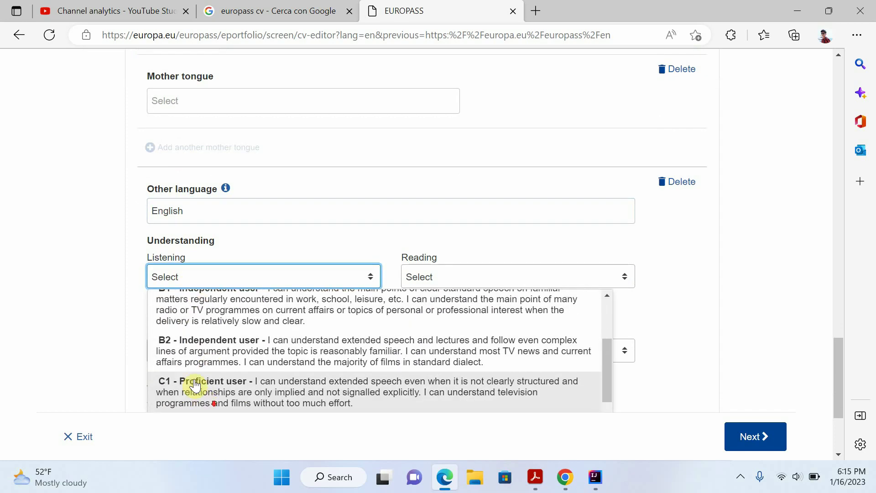
click(218, 361)
click(455, 277)
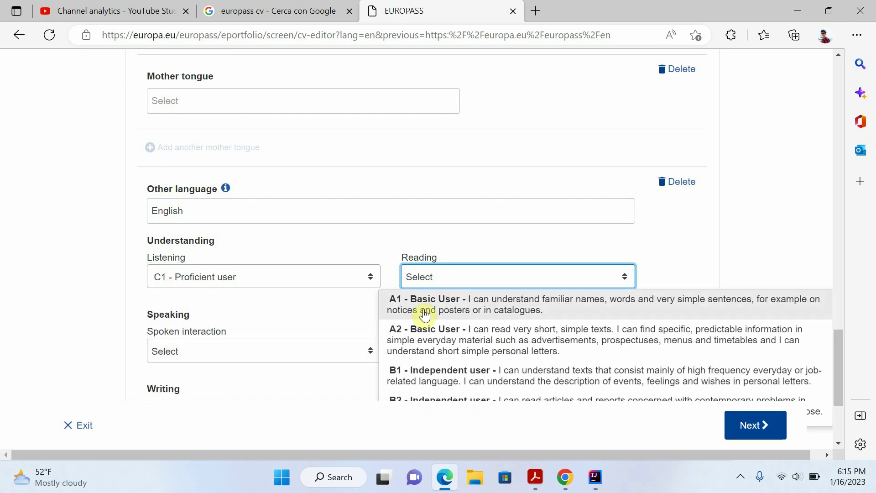
scroll(401, 366, down, 1)
click(424, 391)
scroll(242, 297, down, 1)
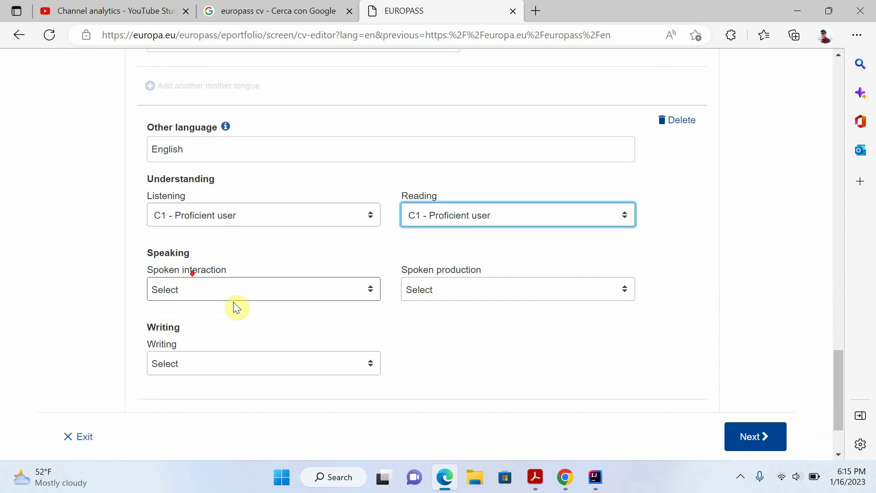
click(229, 290)
scroll(214, 311, down, 2)
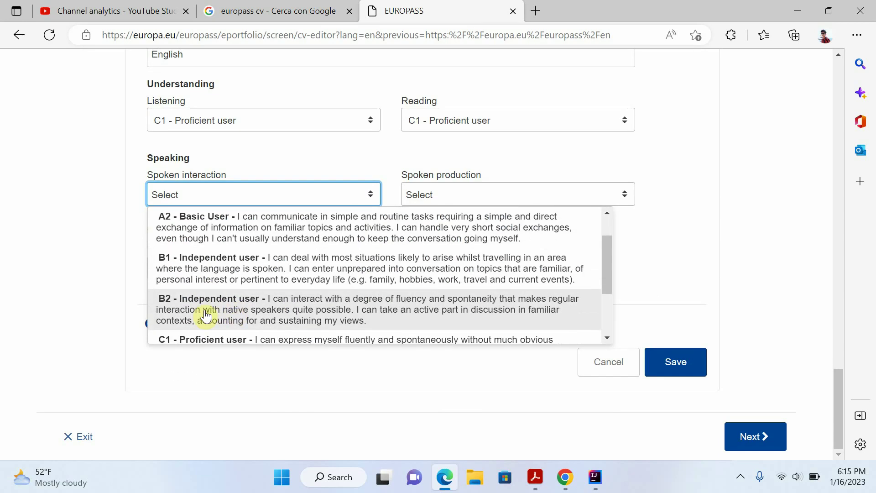
click(196, 320)
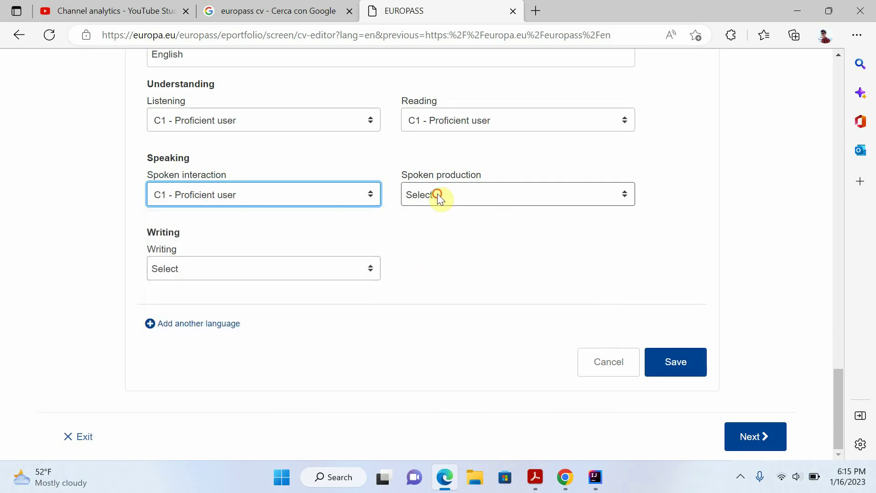
Set Spoken production to C1 and Writing to C2, then save the section.
click(437, 194)
scroll(416, 279, down, 2)
click(426, 288)
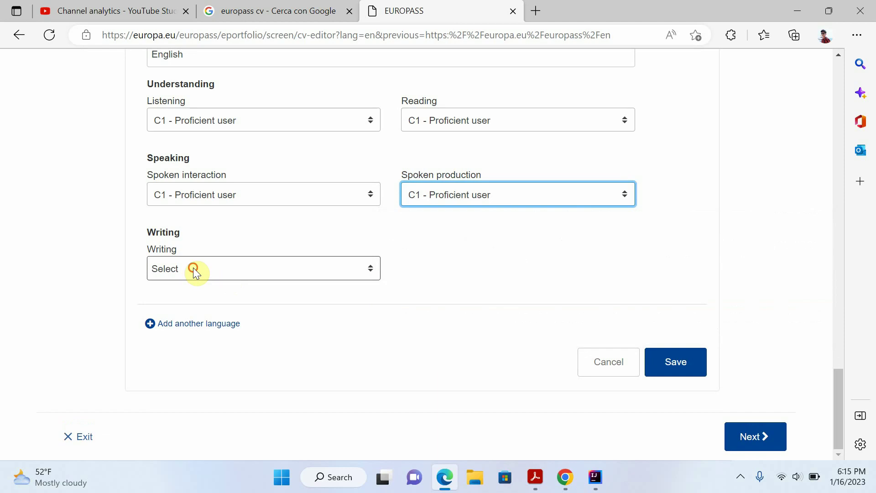
click(193, 268)
scroll(183, 374, down, 2)
click(207, 394)
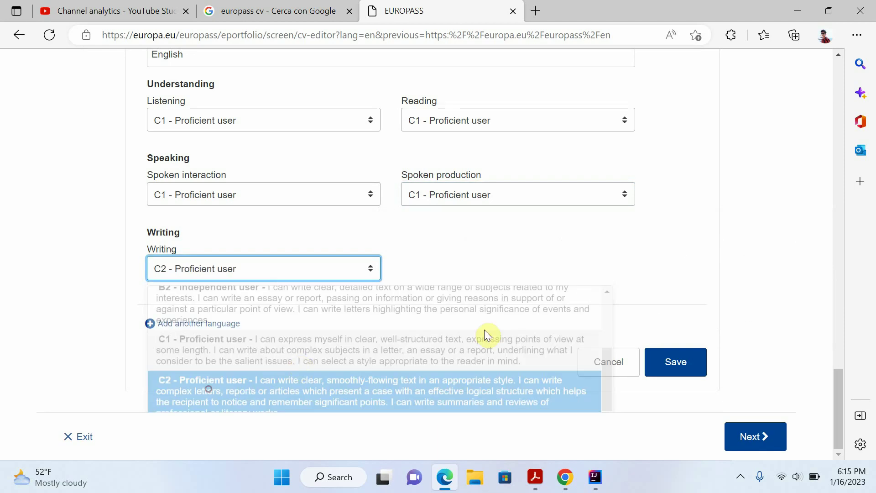
click(669, 362)
Start adding a new section, then cancel it without choosing a section type.
scroll(401, 293, up, 7)
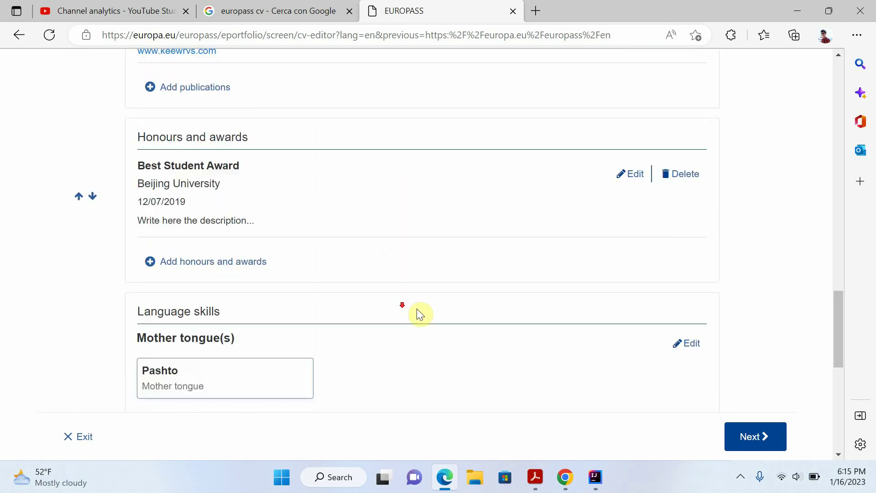
scroll(400, 296, down, 10)
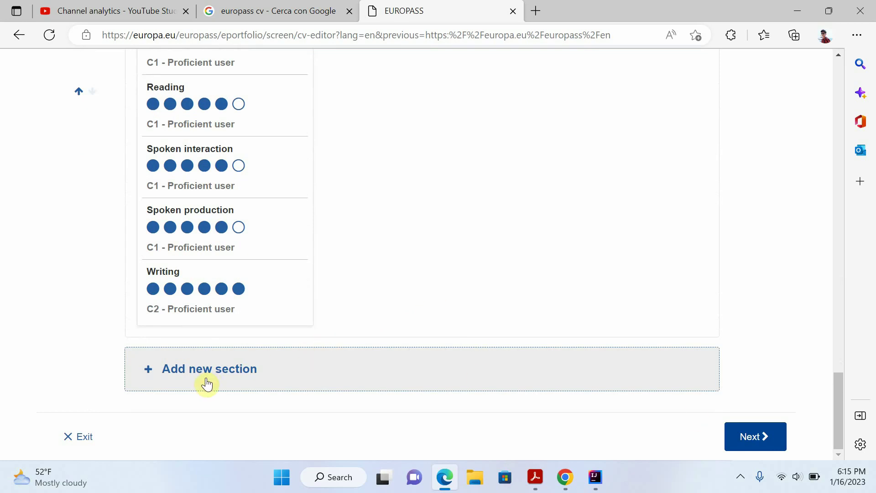
click(206, 380)
click(416, 261)
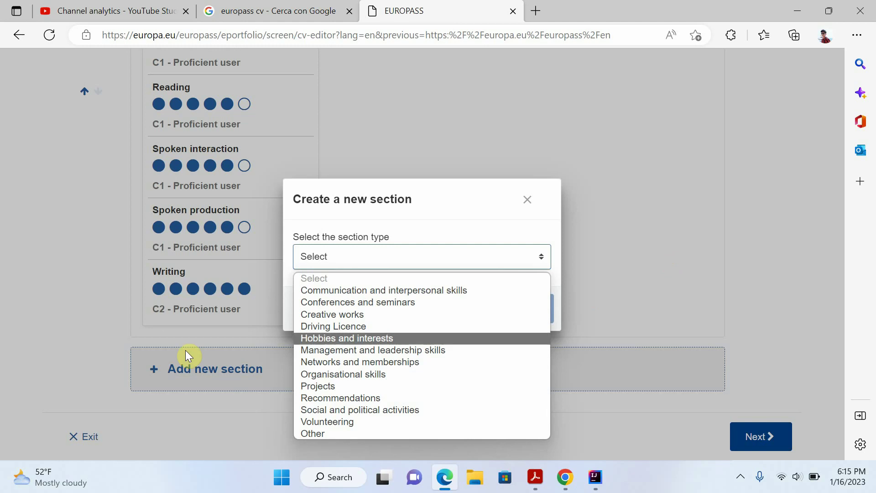
click(608, 295)
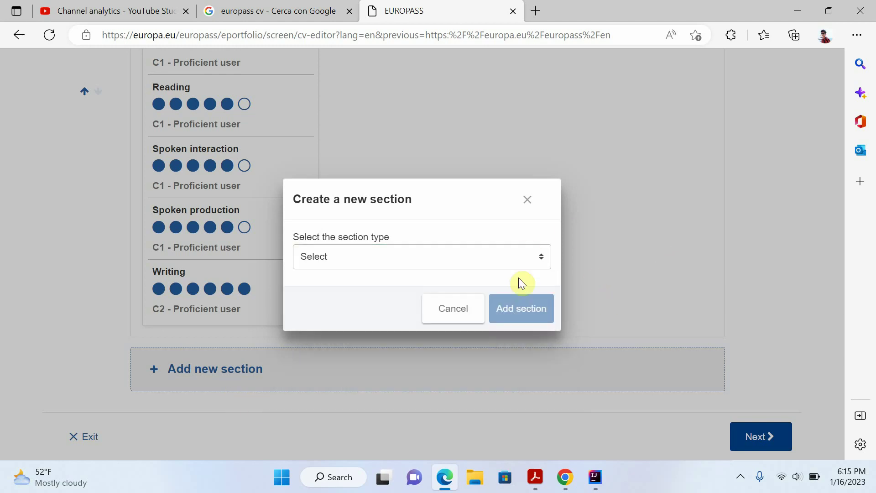
click(446, 312)
Review the finished CV and proceed to the Select template step.
scroll(487, 297, up, 8)
scroll(476, 295, down, 8)
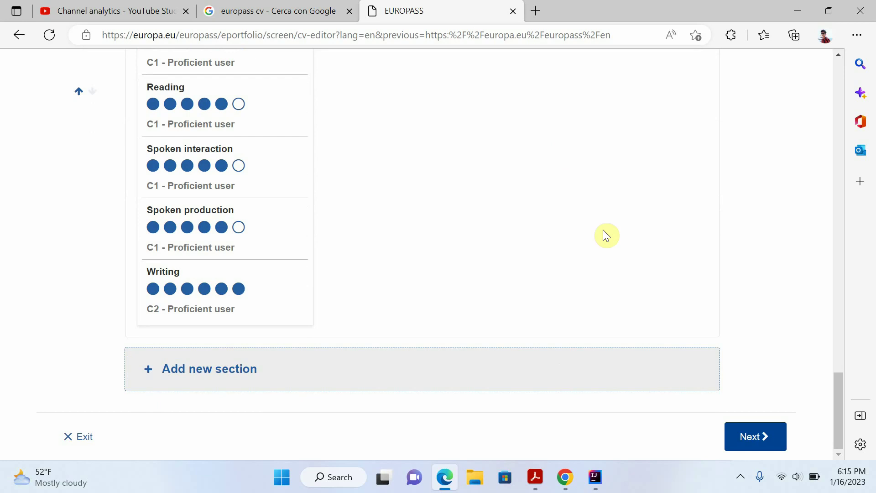
scroll(603, 232, up, 15)
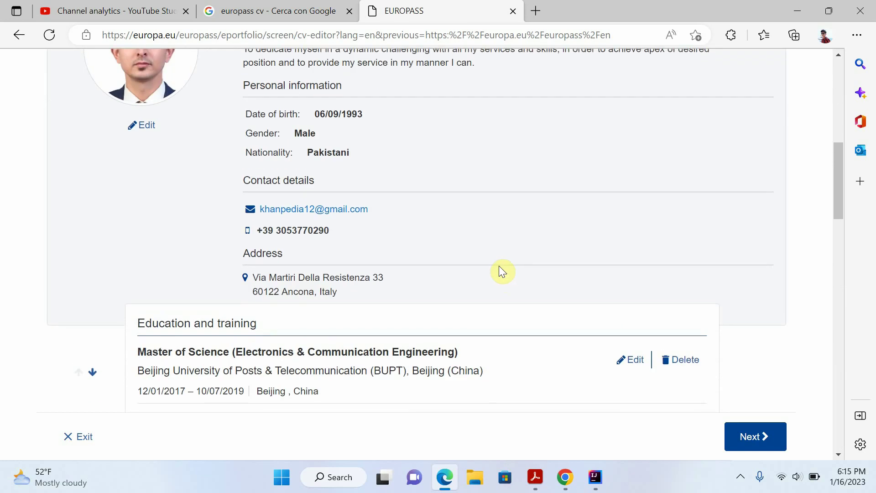
scroll(505, 258, down, 5)
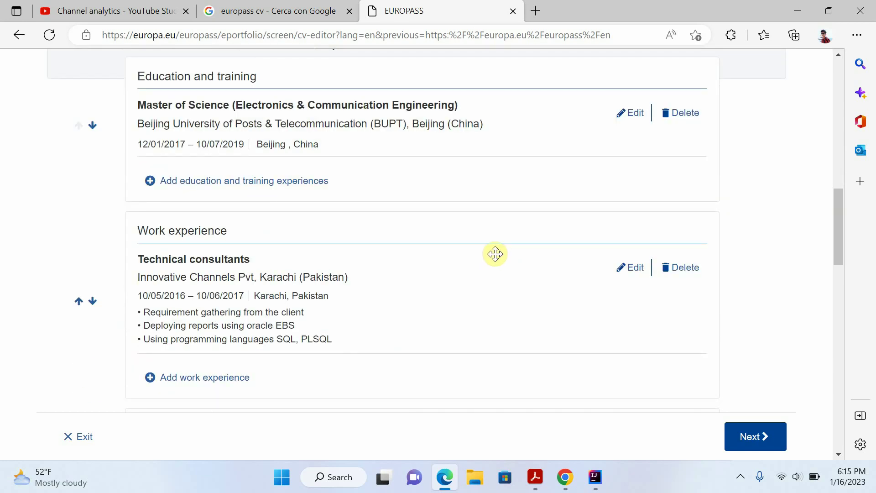
scroll(496, 270, down, 12)
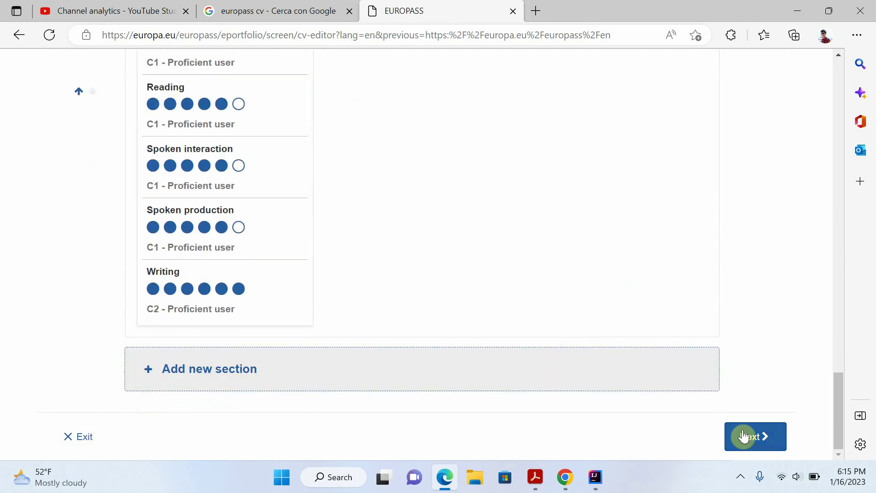
click(743, 436)
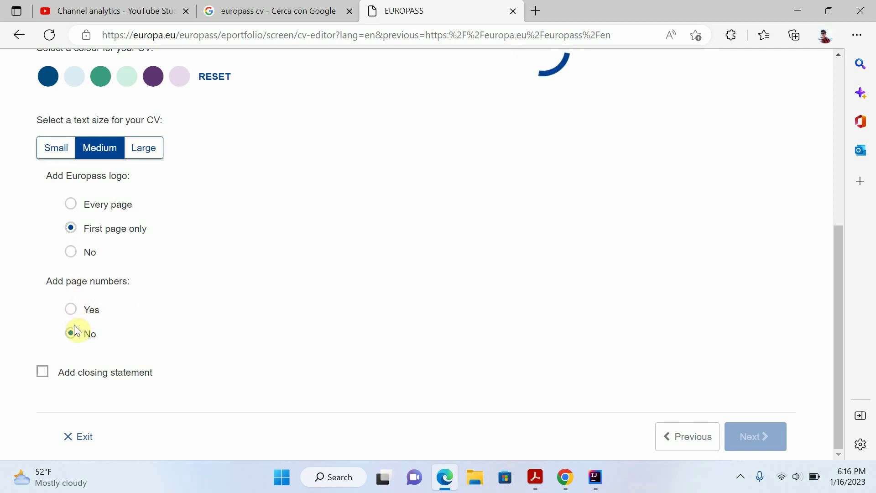
Turn page numbers on, keeping Medium text size and the Europass logo on the first page only.
click(71, 312)
scroll(90, 326, up, 4)
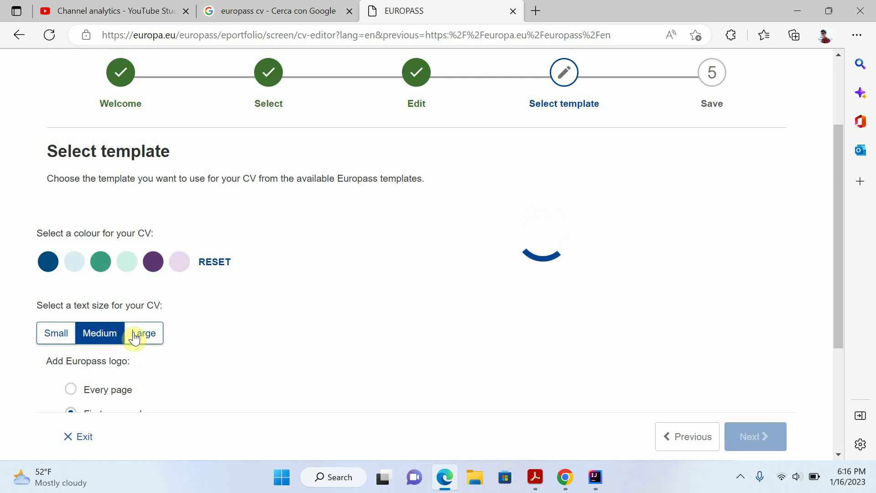
scroll(613, 311, down, 2)
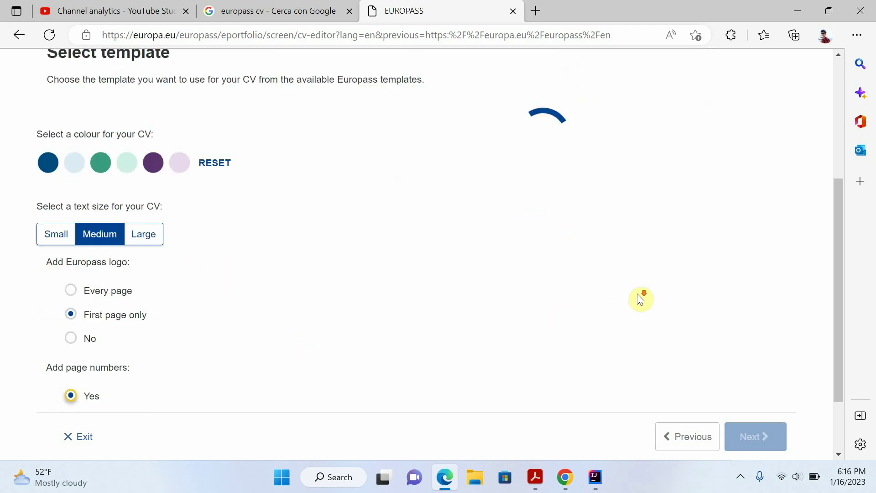
scroll(618, 297, up, 5)
scroll(610, 296, down, 3)
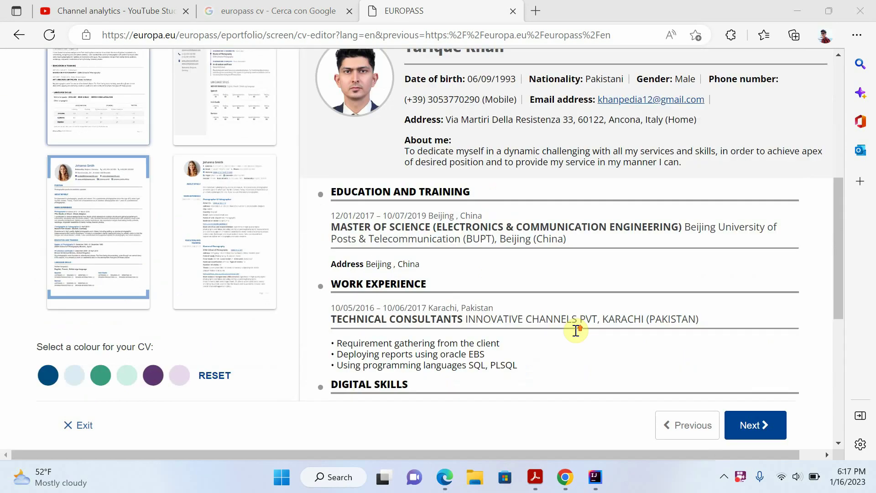
scroll(578, 324, up, 7)
scroll(333, 186, down, 5)
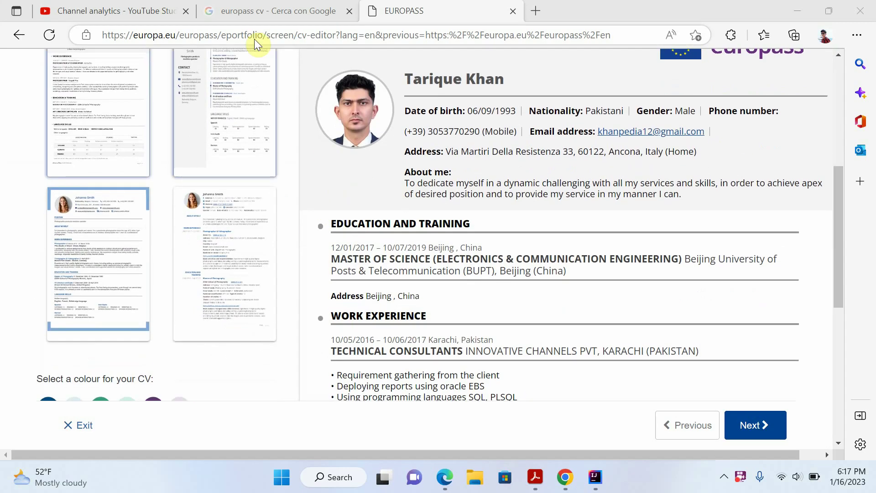
scroll(72, 188, down, 2)
scroll(72, 188, down, 5)
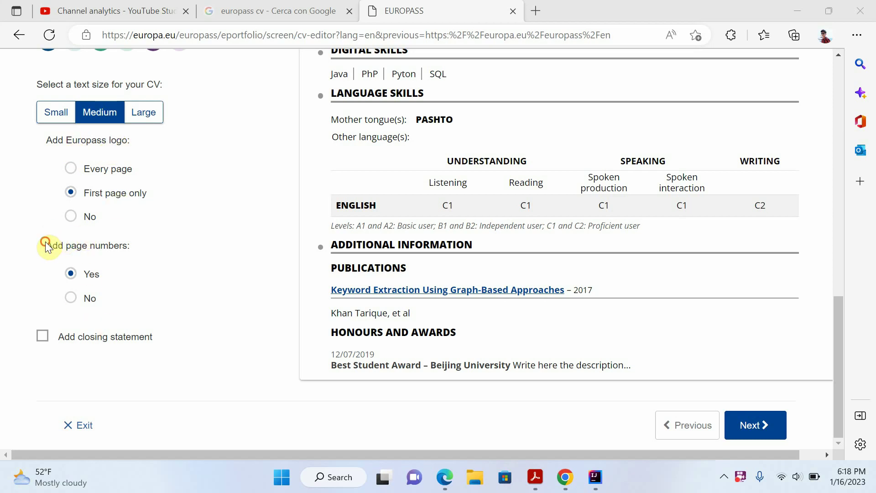
drag(46, 245, 143, 252)
scroll(340, 315, up, 10)
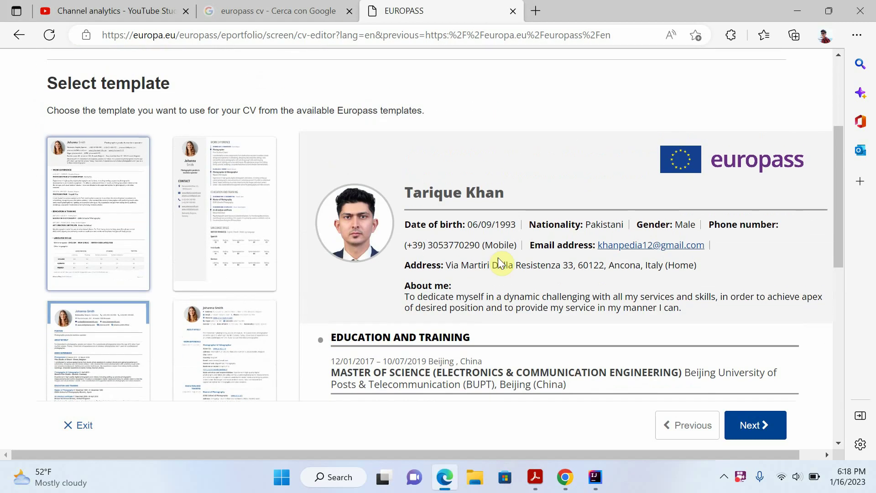
Preview the CV in the second and third templates.
click(200, 211)
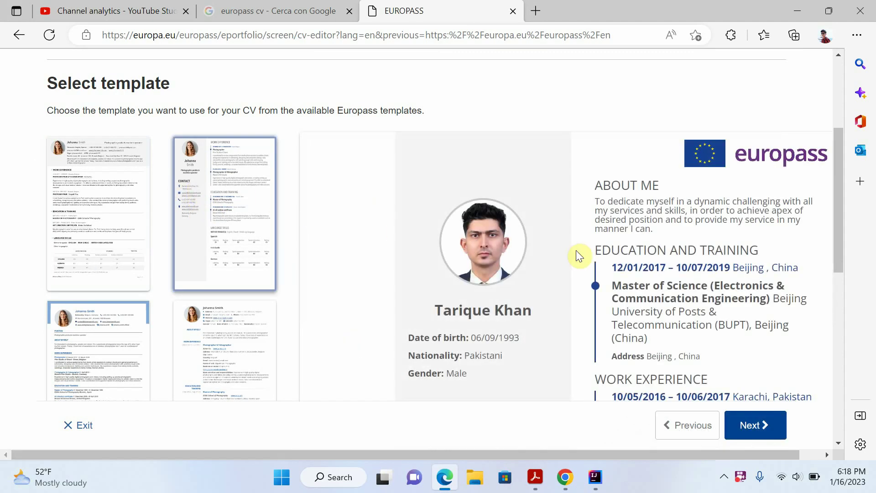
scroll(552, 228, down, 1)
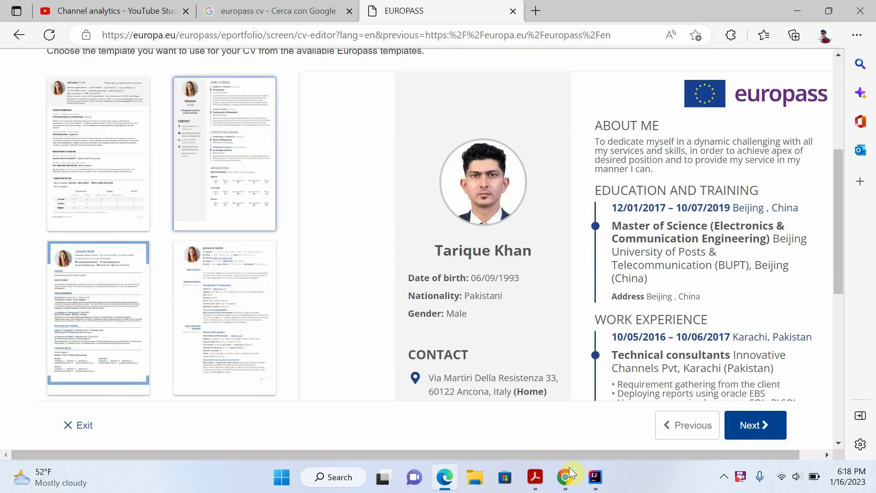
mouse_move(566, 470)
click(119, 319)
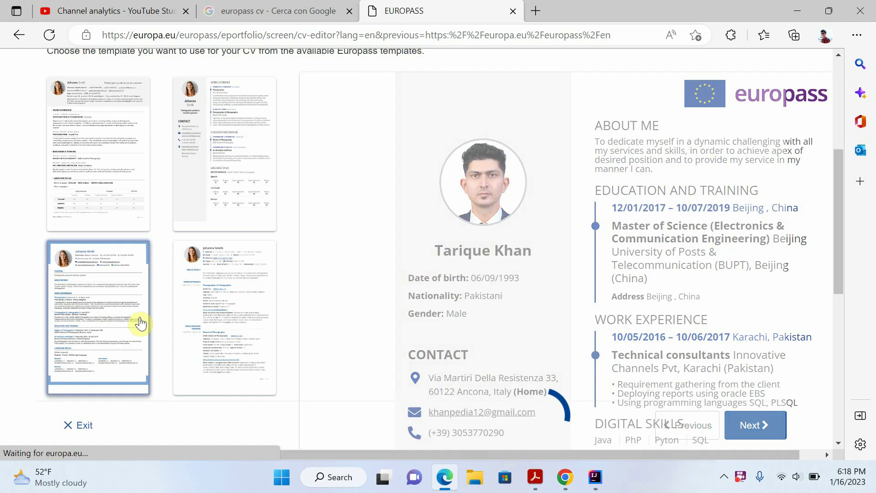
Choose the fourth template with left-side headings and go to the save step.
click(228, 322)
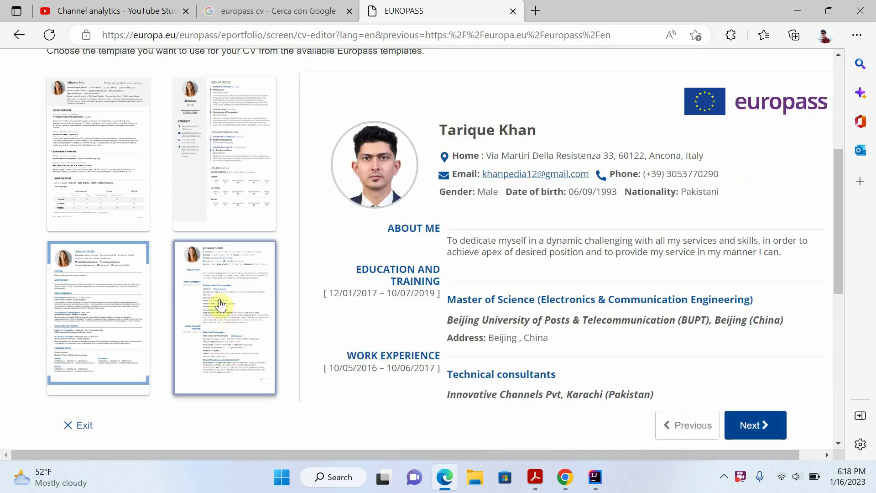
scroll(320, 295, down, 4)
scroll(393, 294, up, 1)
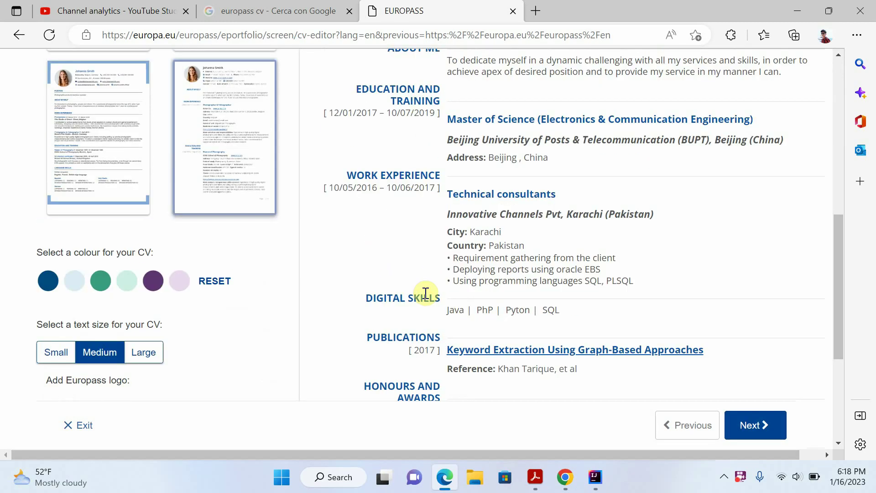
scroll(411, 299, up, 1)
scroll(211, 200, up, 3)
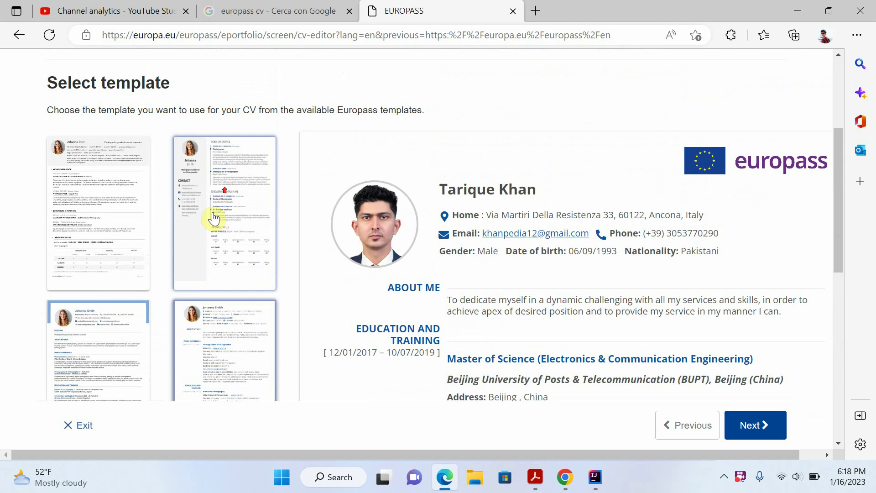
scroll(232, 346, down, 1)
scroll(452, 262, down, 6)
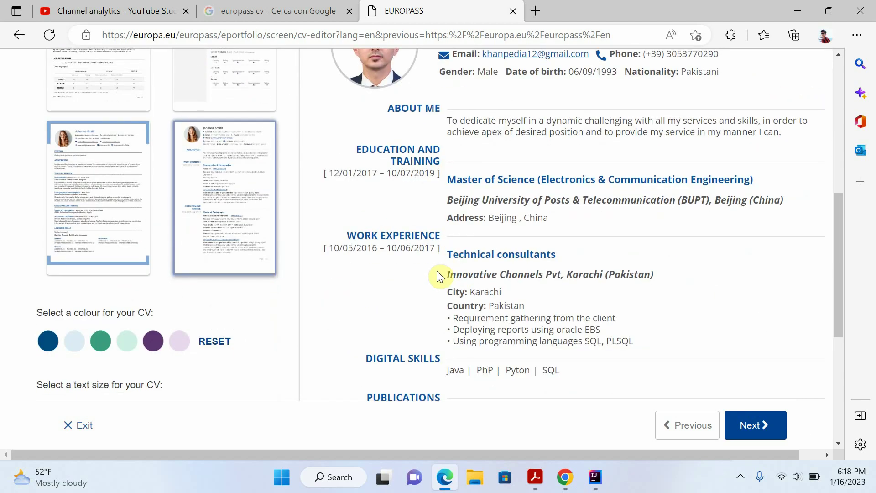
scroll(502, 228, down, 1)
scroll(90, 159, up, 6)
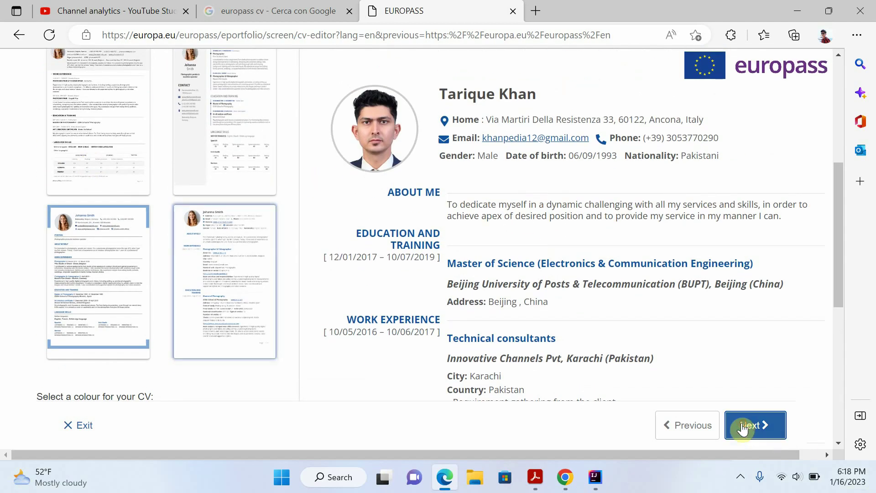
click(747, 424)
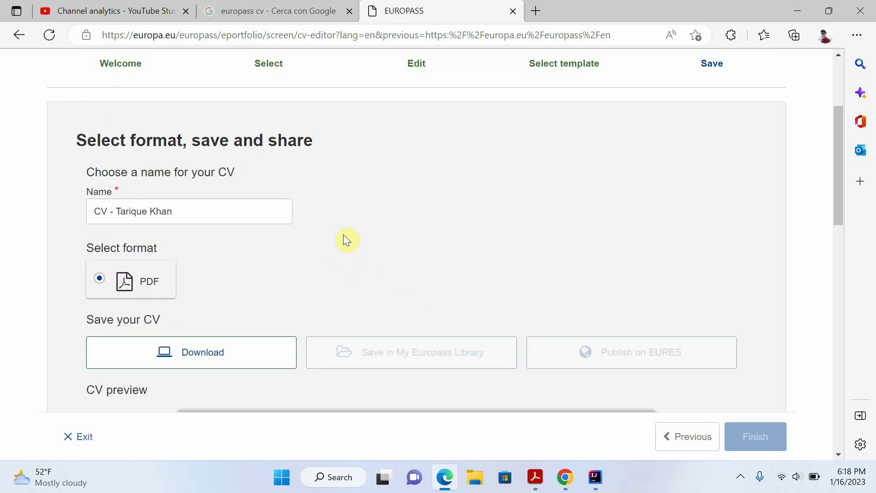
Download the CV in PDF format under its current name.
drag(189, 212, 81, 211)
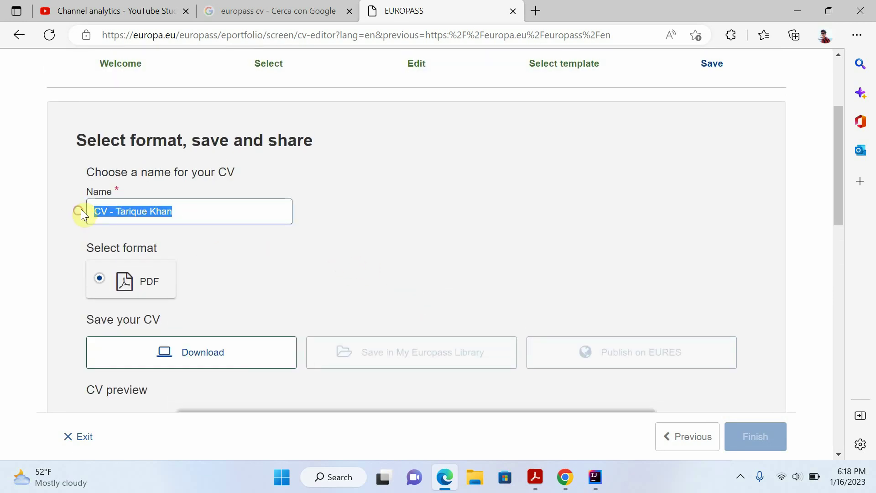
scroll(279, 249, down, 4)
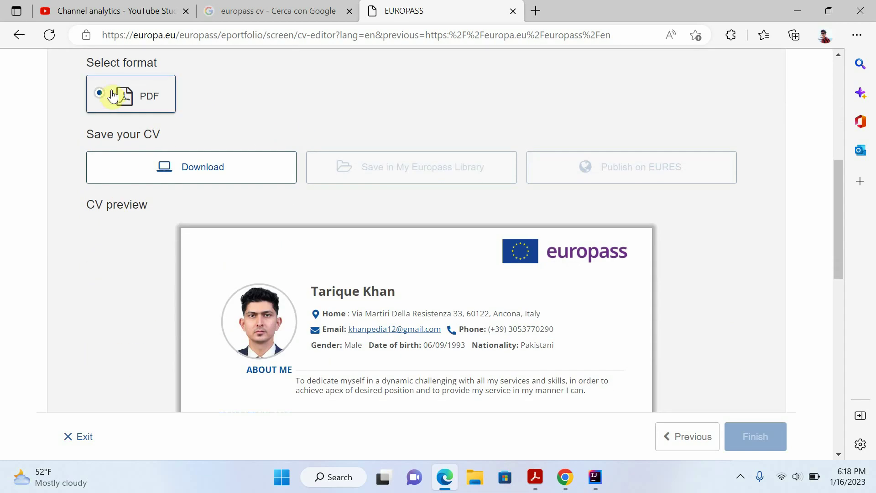
click(165, 180)
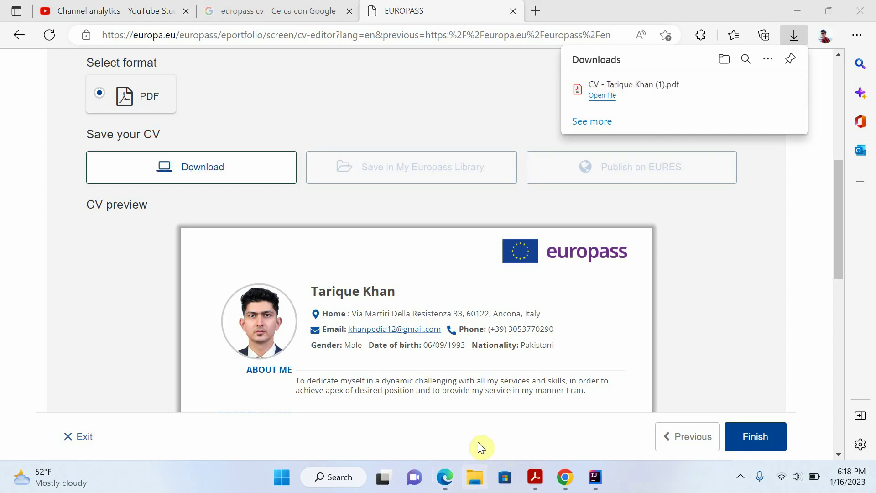
click(480, 479)
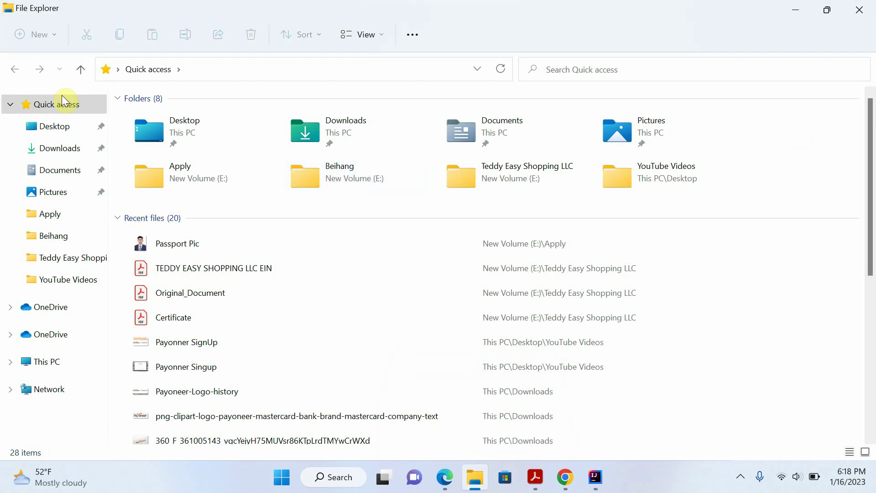
Open the newest CV PDF from Downloads in Adobe Acrobat Reader.
click(51, 148)
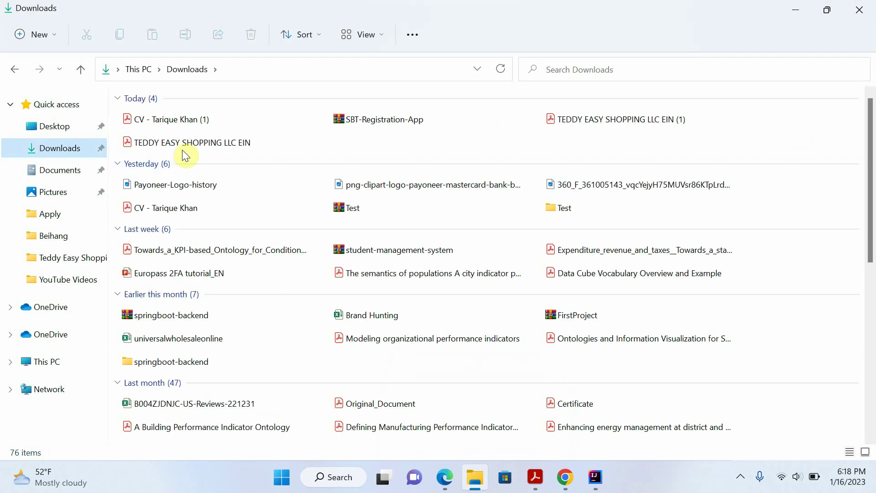
click(172, 124)
double_click(170, 127)
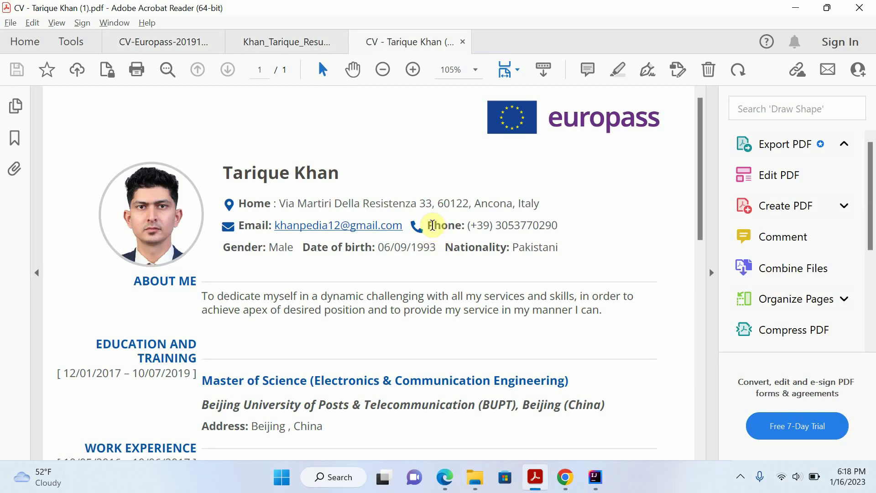
Collapse the Tools pane and read the CV from About me through Language skills.
scroll(431, 224, down, 10)
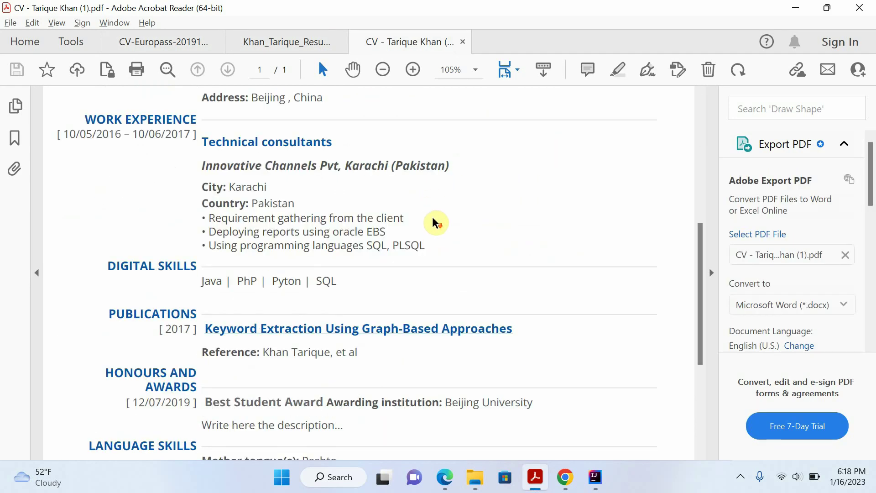
scroll(364, 199, up, 3)
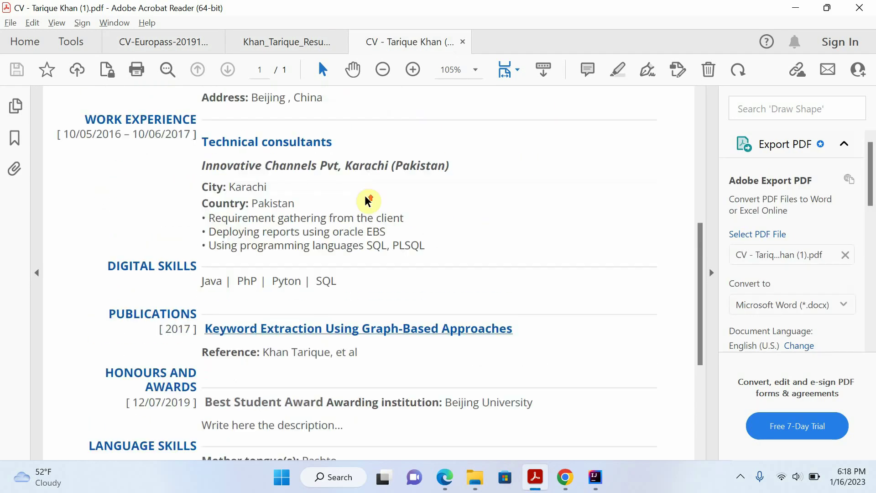
scroll(426, 274, up, 3)
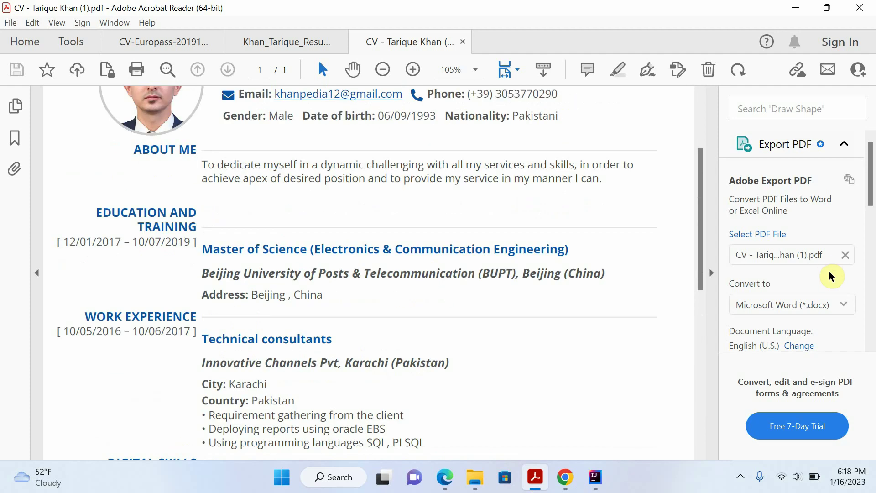
click(712, 273)
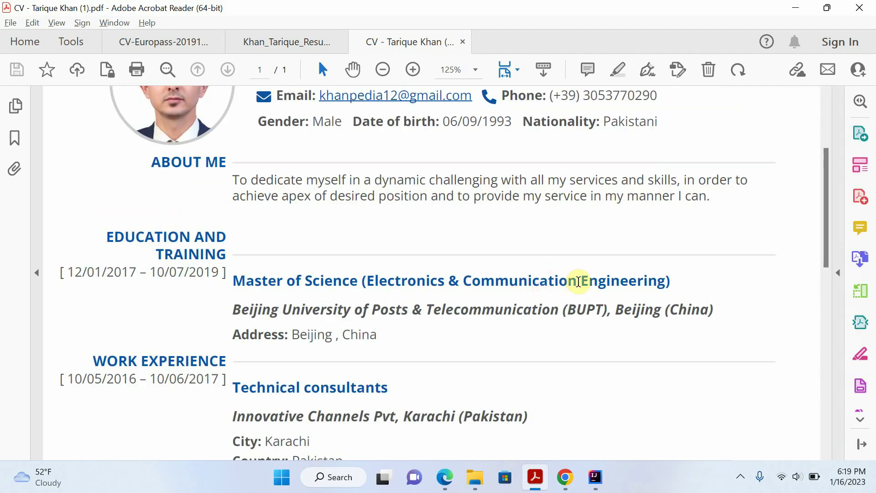
scroll(578, 282, up, 3)
scroll(475, 209, down, 5)
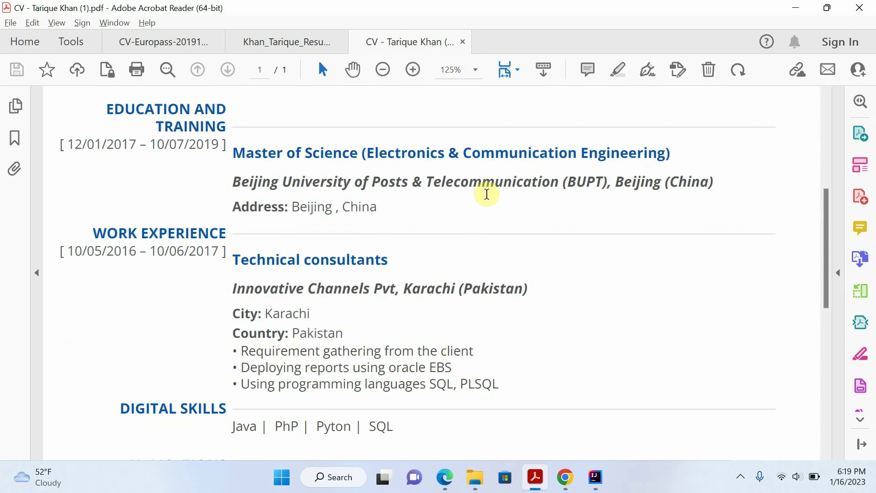
scroll(487, 194, down, 8)
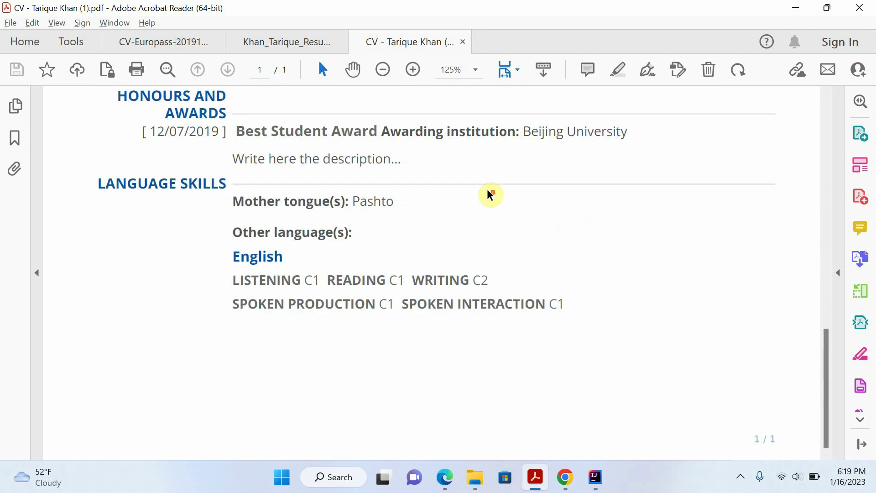
scroll(573, 265, up, 5)
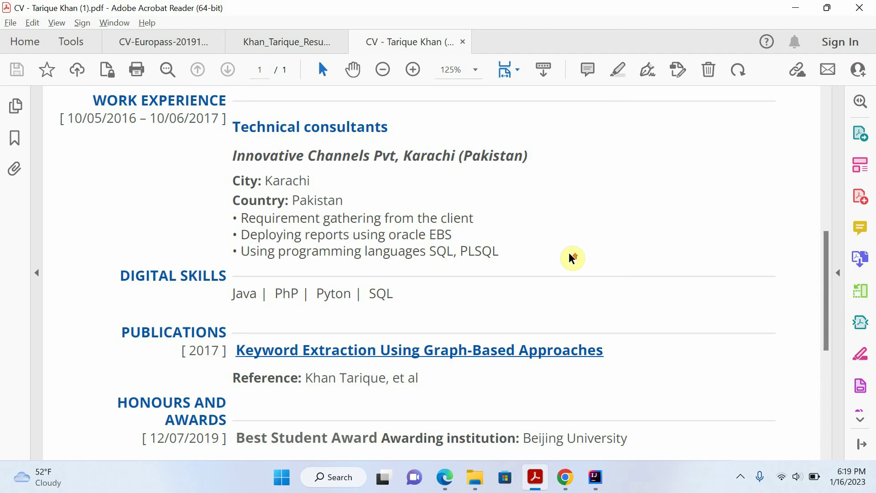